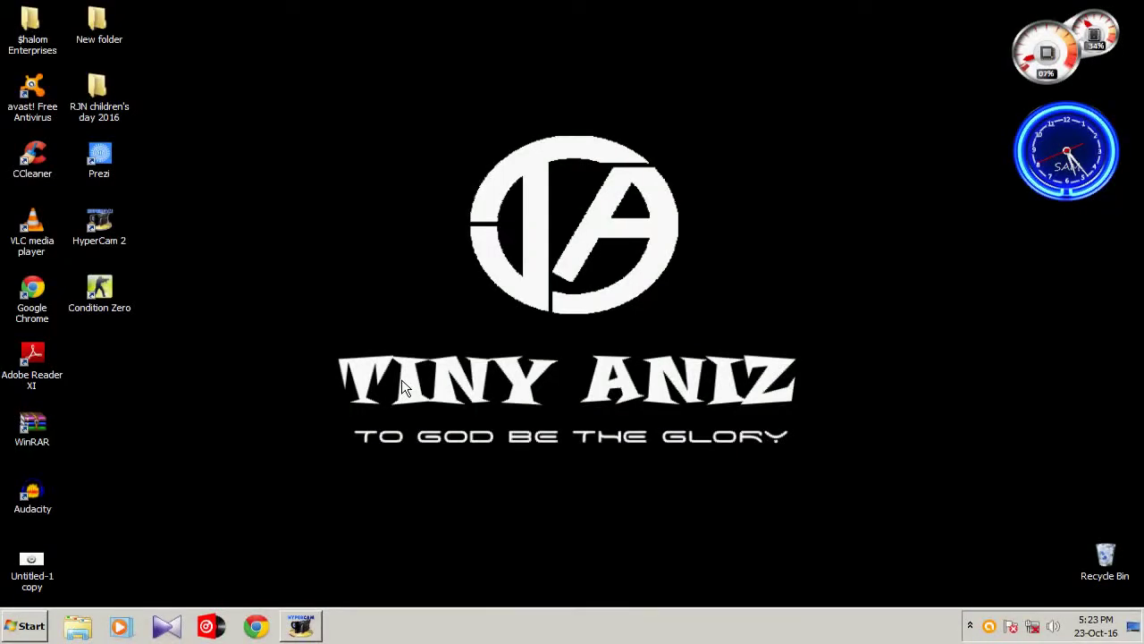
# Launch After Effects CS6 and dismiss the QuickTime warning
pyautogui.click(24, 625)
pyautogui.click(175, 281)
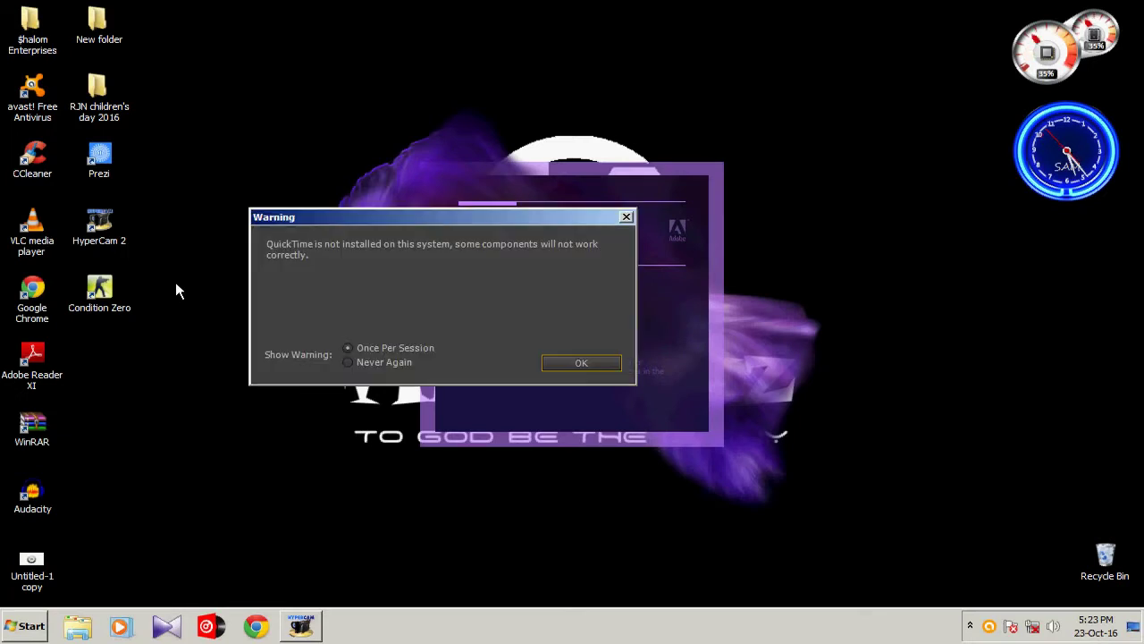
pyautogui.click(555, 362)
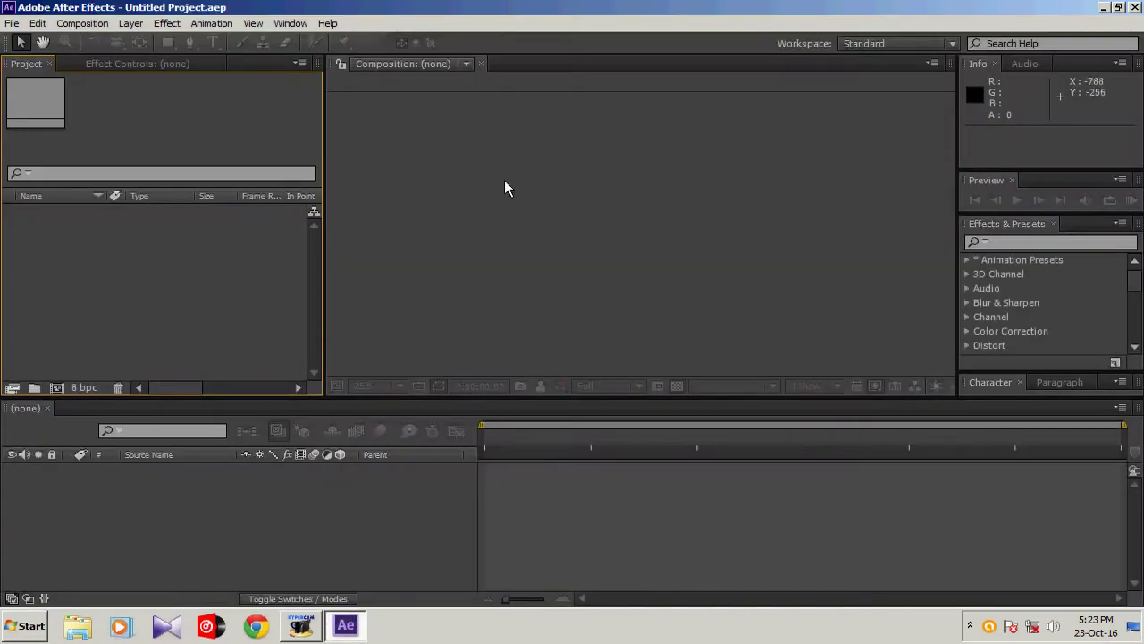
pyautogui.click(434, 250)
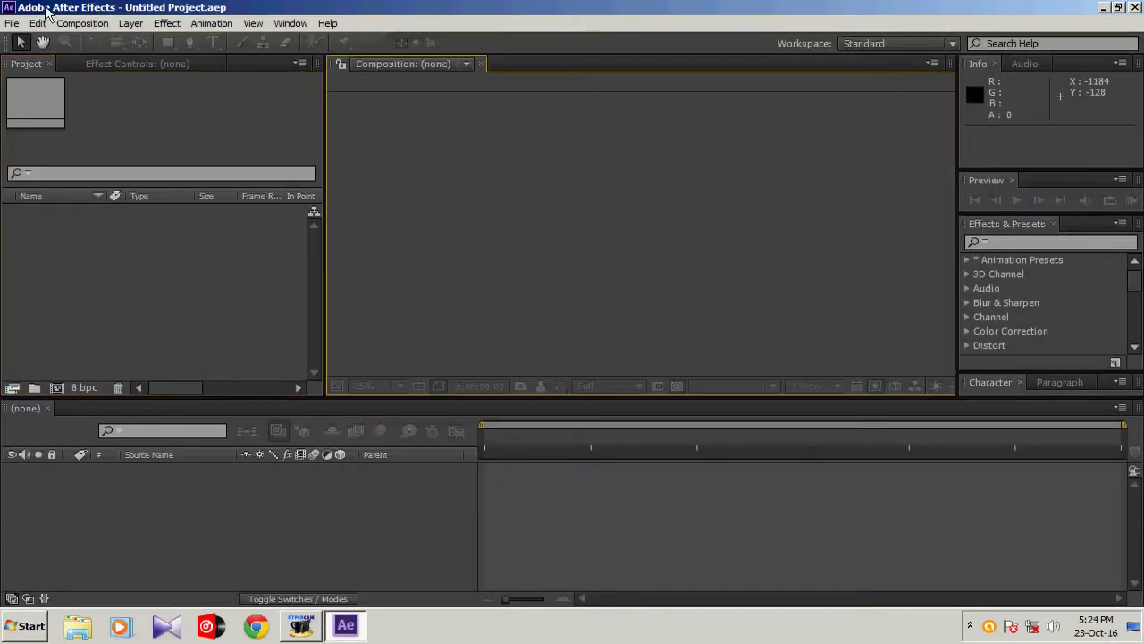
# Import the 20161020_130130.mp4 clip into the project and select it
pyautogui.click(13, 24)
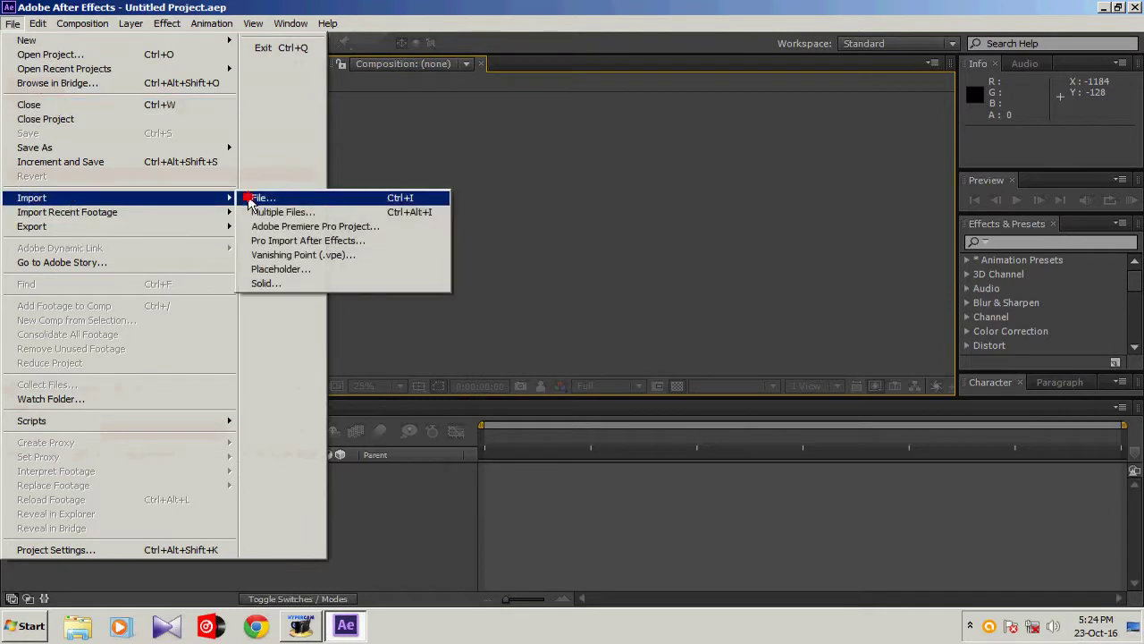
pyautogui.click(253, 200)
pyautogui.click(450, 152)
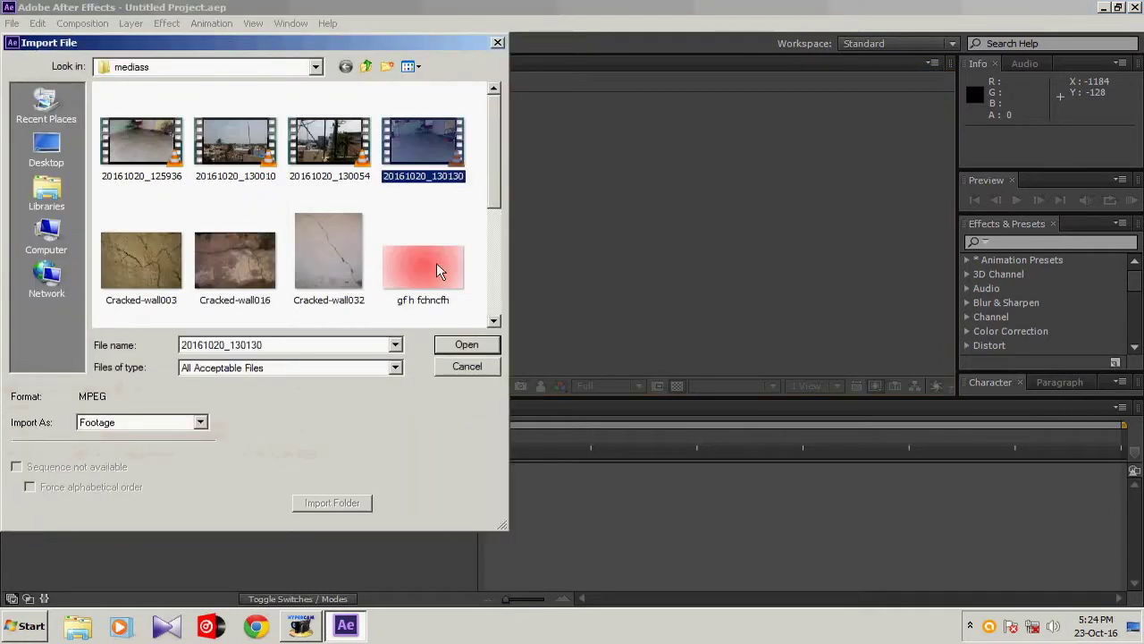
pyautogui.click(456, 345)
pyautogui.click(106, 242)
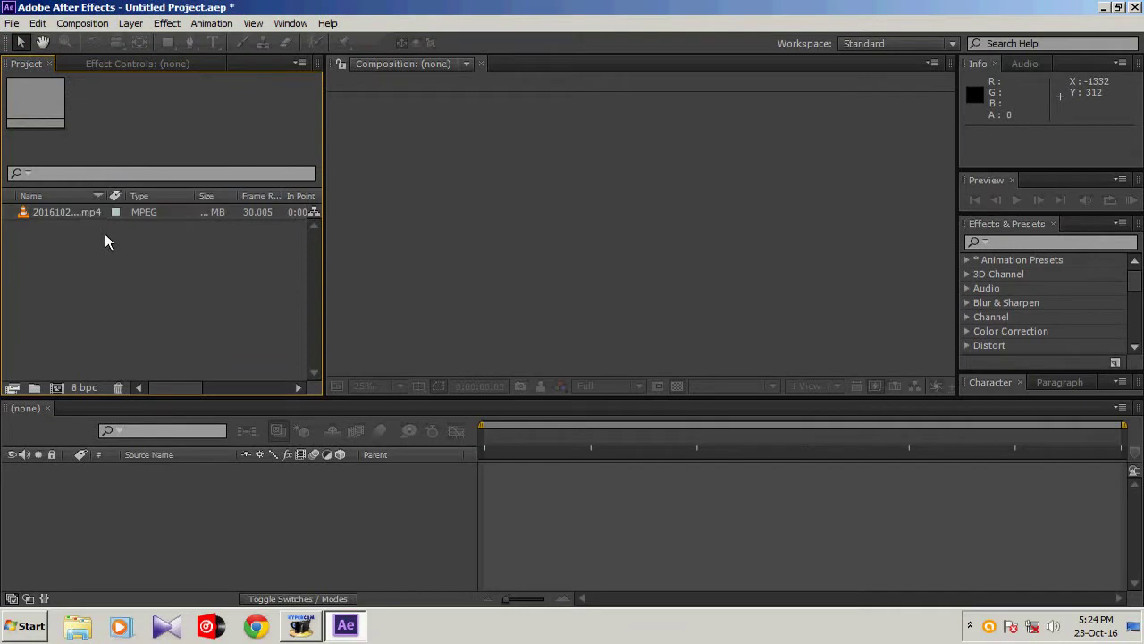
pyautogui.click(88, 219)
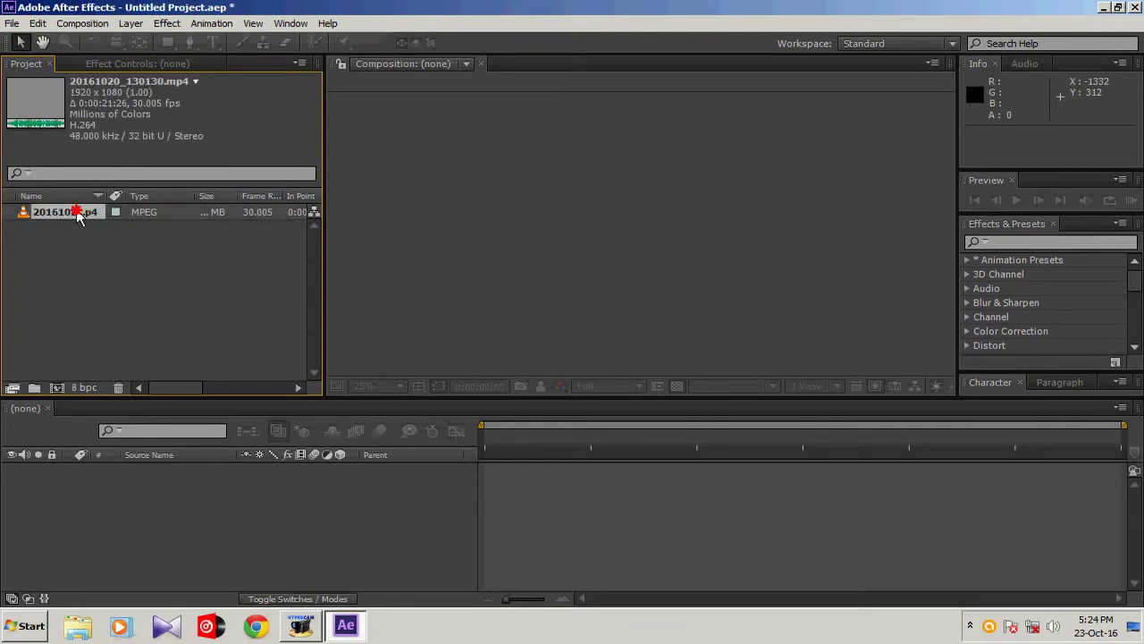
# Create a 20161020_130130 composition from the footage and scrub through its frames
pyautogui.moveTo(79, 218); pyautogui.dragTo(56, 388)
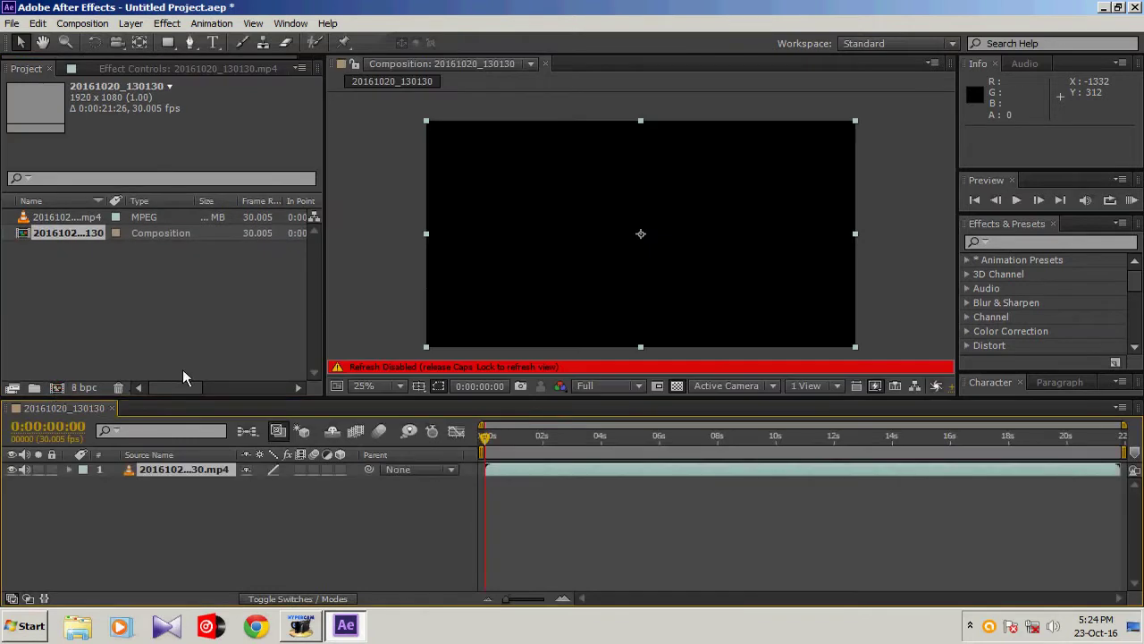
pyautogui.press('capslock')
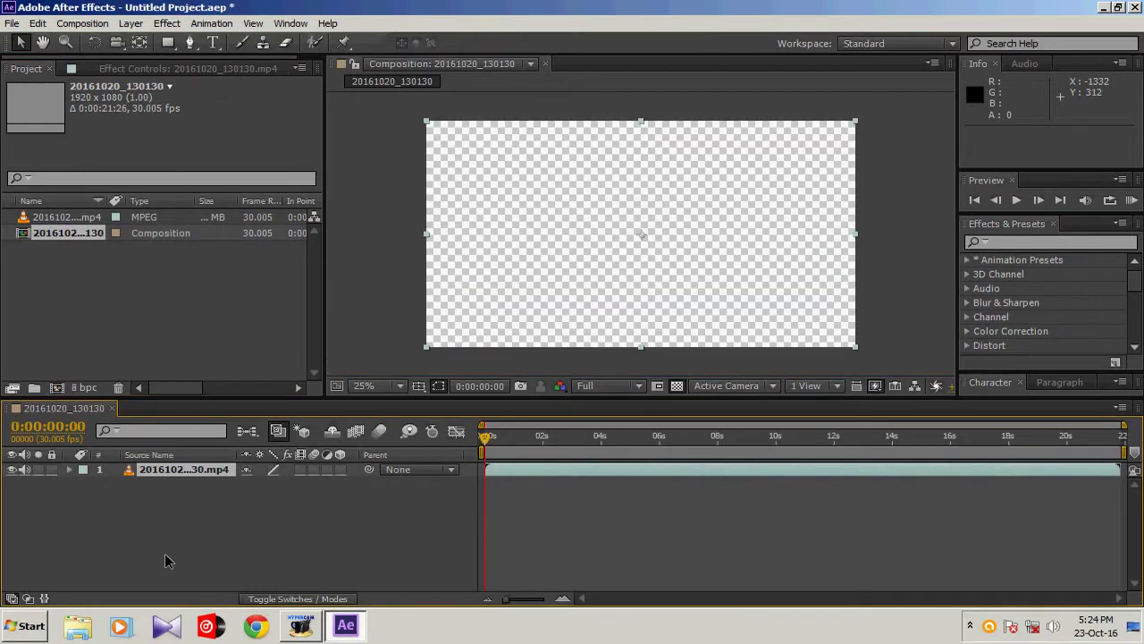
pyautogui.scroll(2, 676, 231)
pyautogui.scroll(-2, 676, 231)
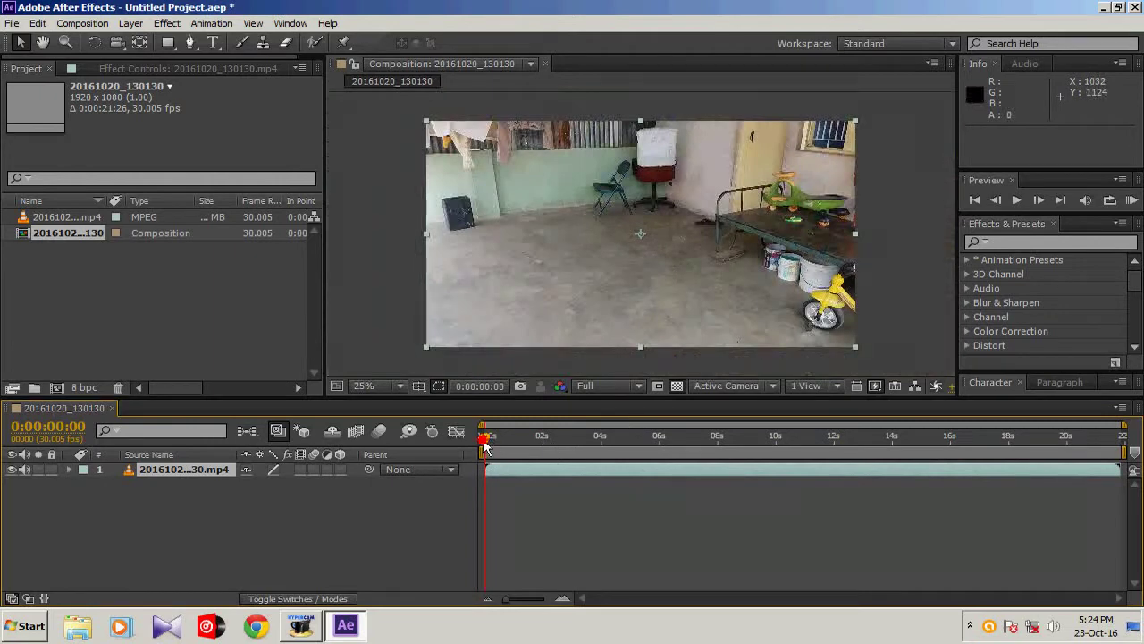
pyautogui.moveTo(484, 445)
pyautogui.mouseDown()
pyautogui.moveTo(494, 440)
pyautogui.moveTo(476, 451)
pyautogui.mouseUp()
# Shorten the work area to about 10 seconds and trim the composition to it
pyautogui.moveTo(1120, 452); pyautogui.dragTo(778, 483)
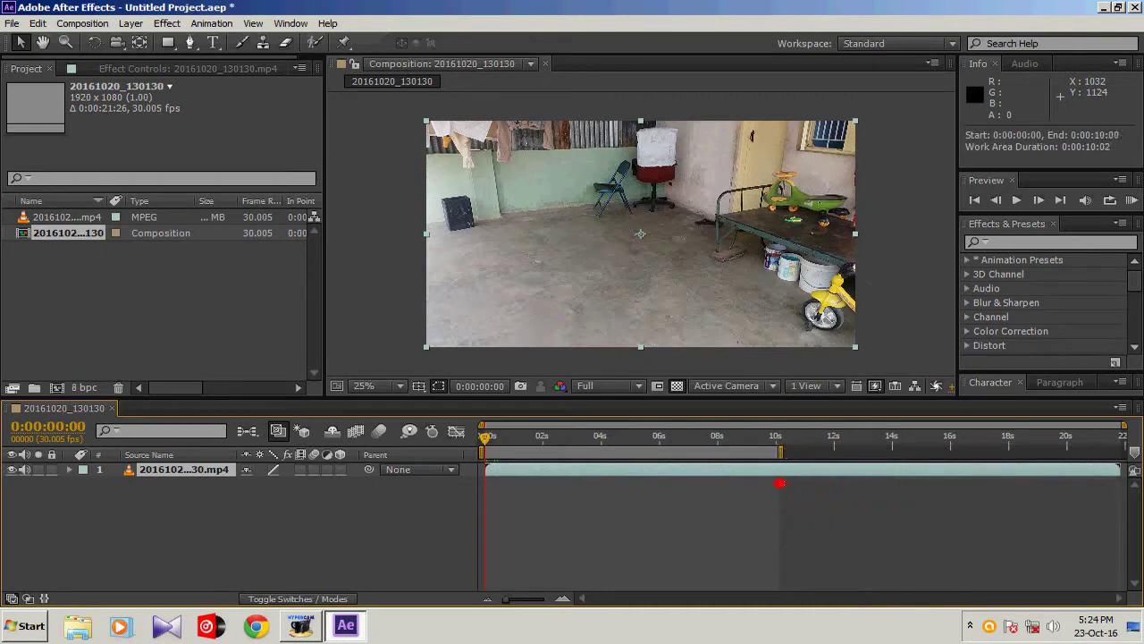
pyautogui.rightClick(758, 452)
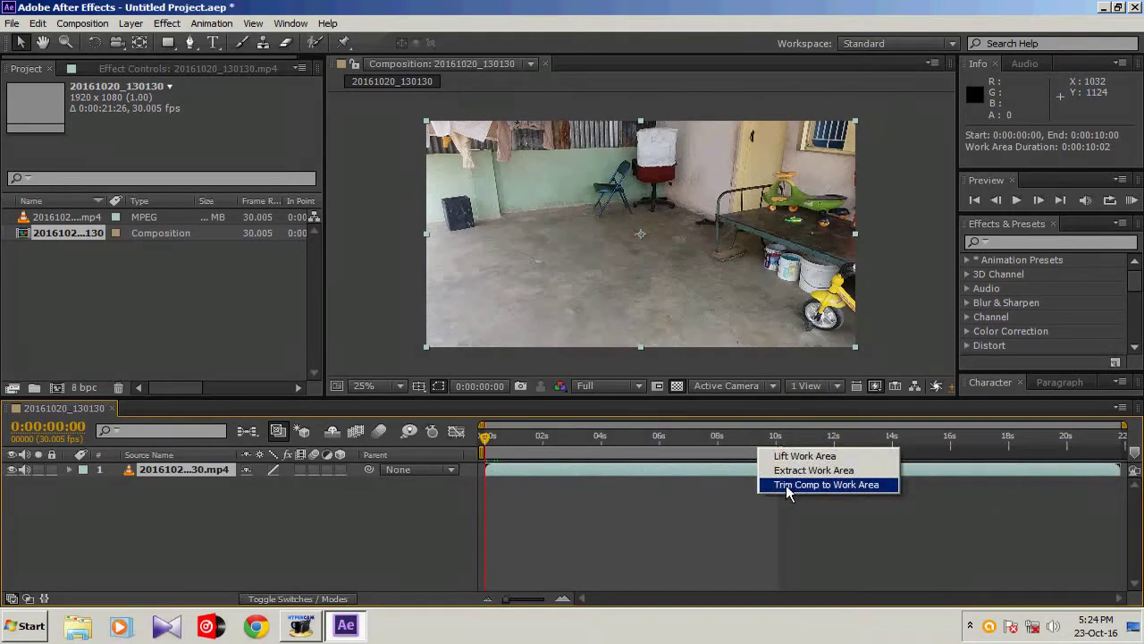
pyautogui.click(789, 487)
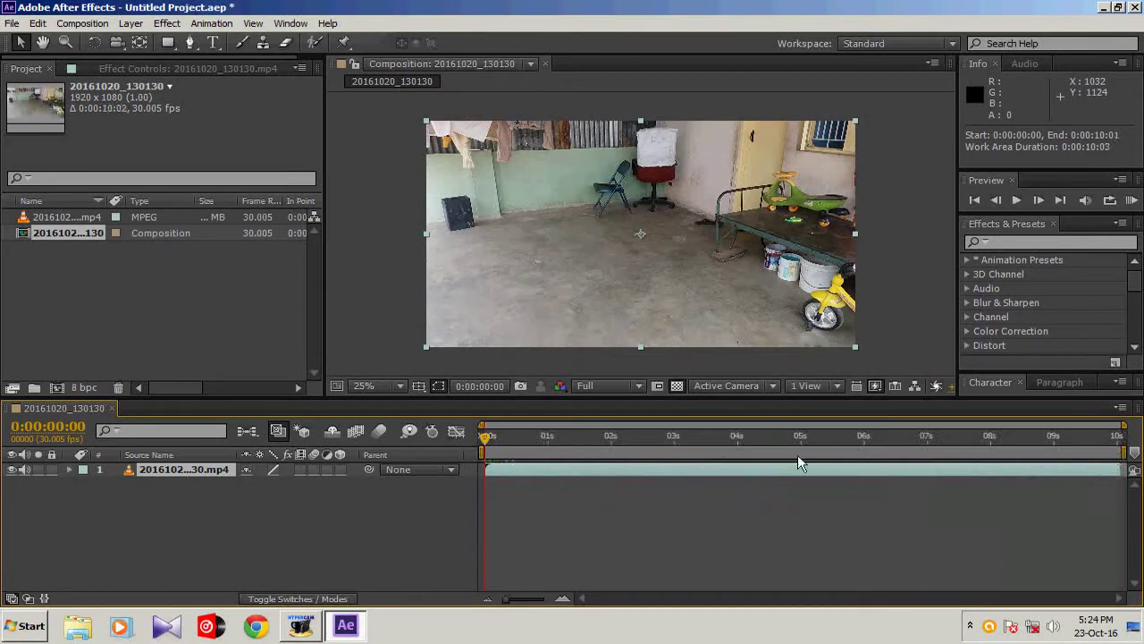
# Search '3d ca' in Effects & Presets and apply 3D Camera Tracker to the clip
pyautogui.moveTo(500, 446); pyautogui.dragTo(445, 484)
pyautogui.click(1008, 243)
pyautogui.write('3')
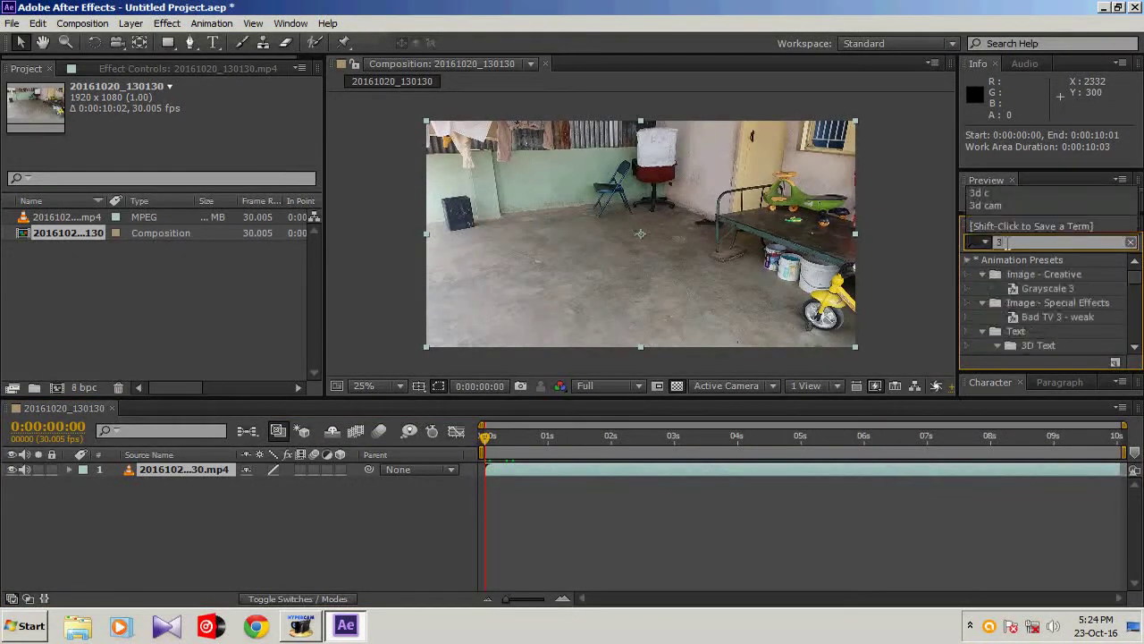
pyautogui.write('d cam')
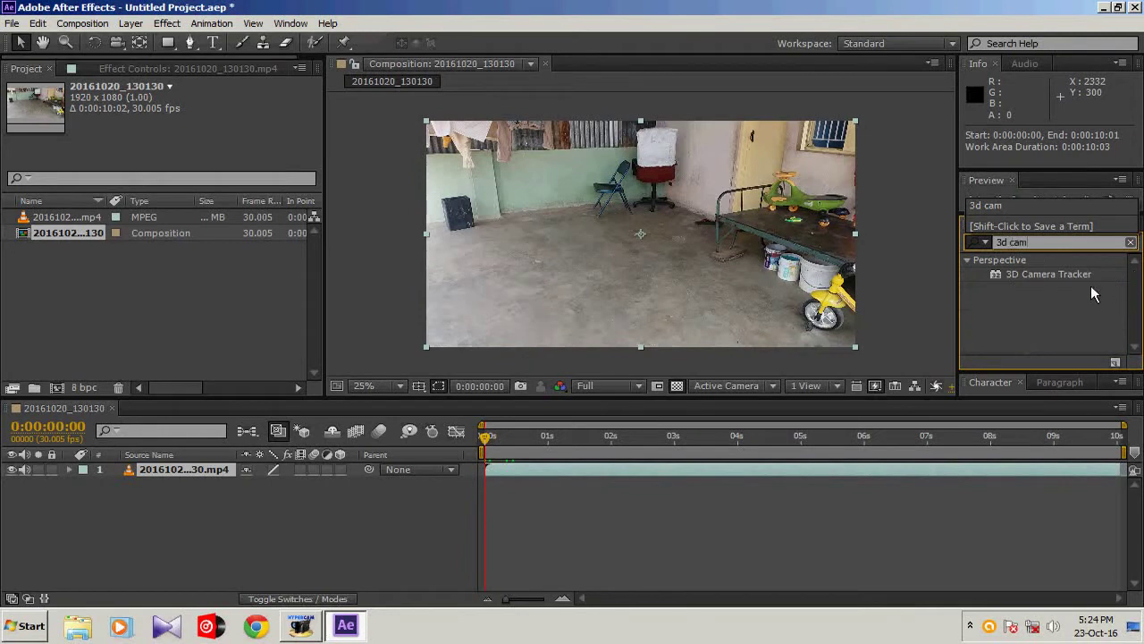
pyautogui.moveTo(1064, 278); pyautogui.dragTo(650, 285)
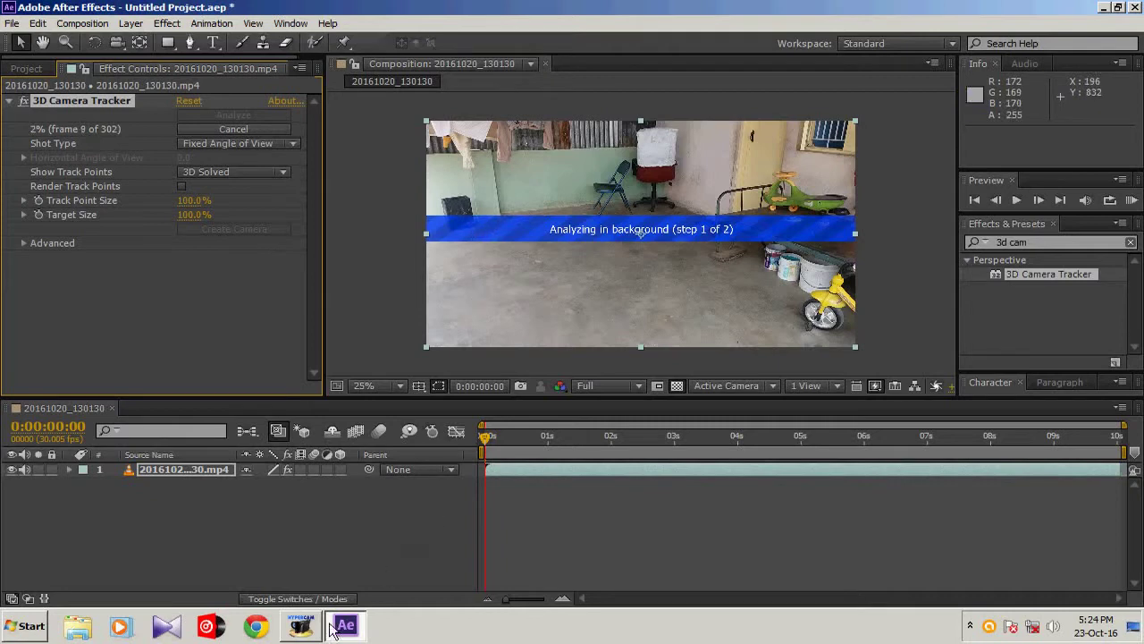
# After the solve, select floor track points and create a Track Null 1 and 3D Tracker Camera
pyautogui.click(302, 625)
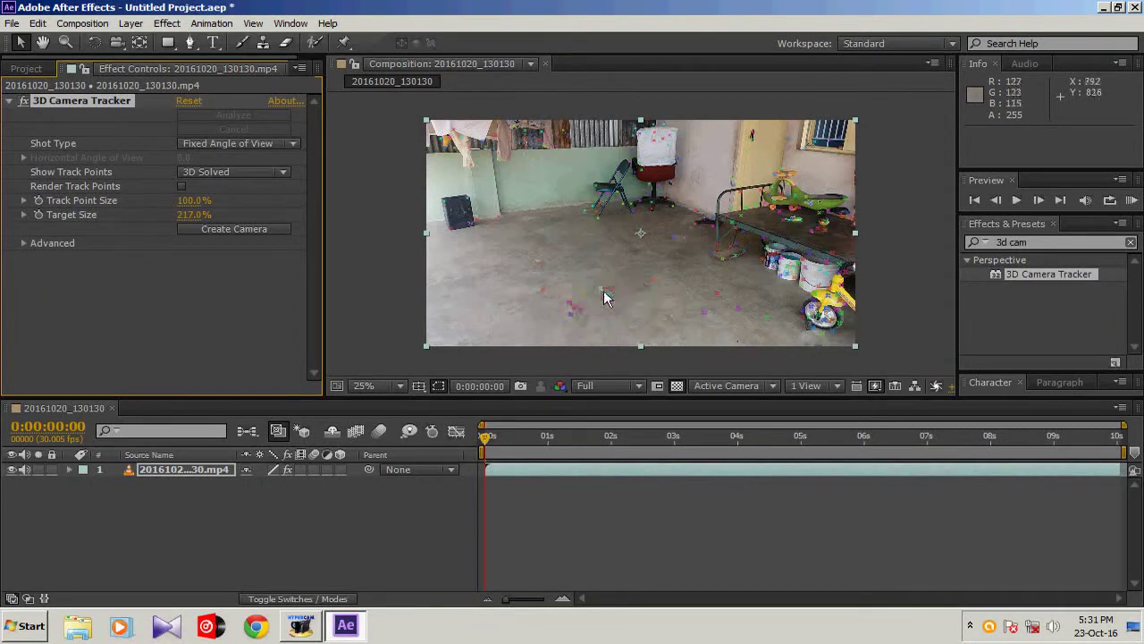
pyautogui.click(608, 299)
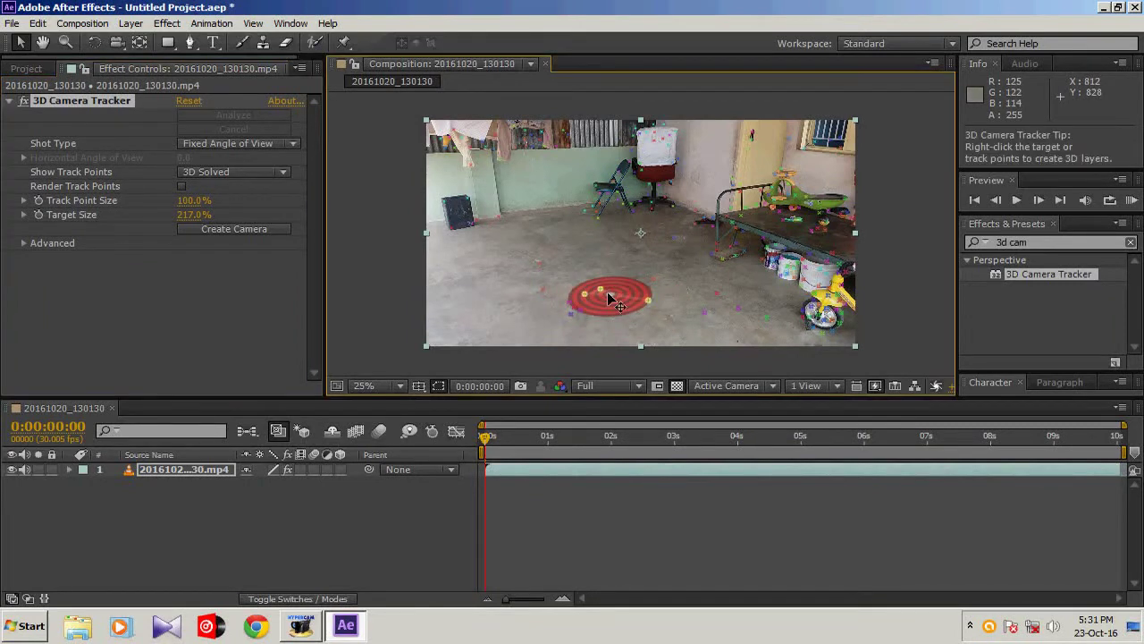
pyautogui.rightClick(609, 298)
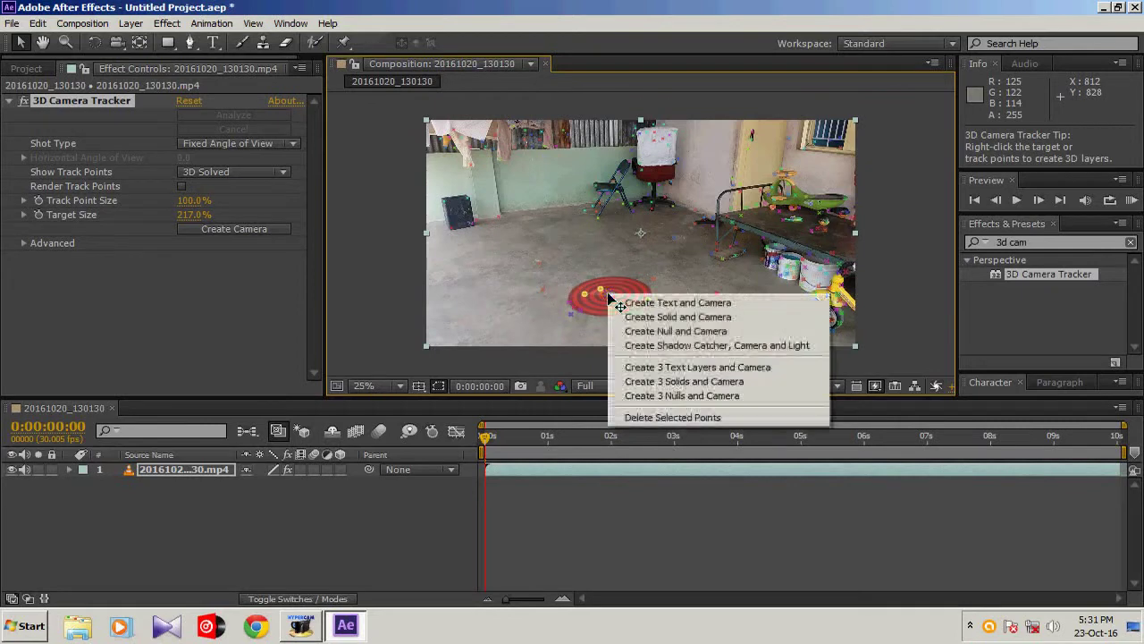
pyautogui.click(666, 333)
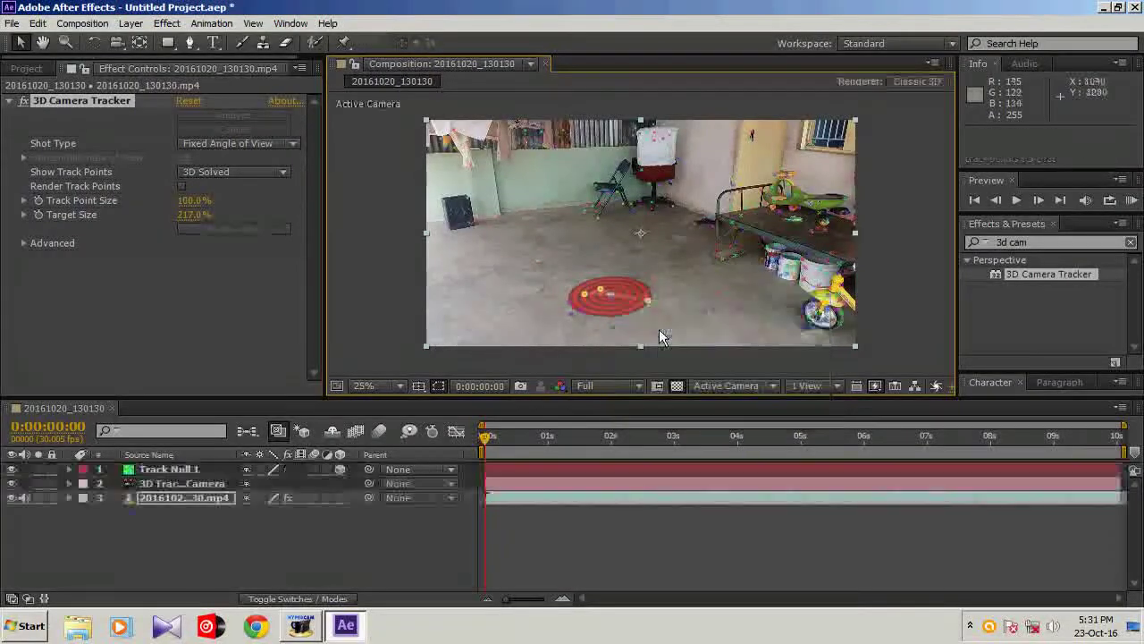
pyautogui.click(191, 540)
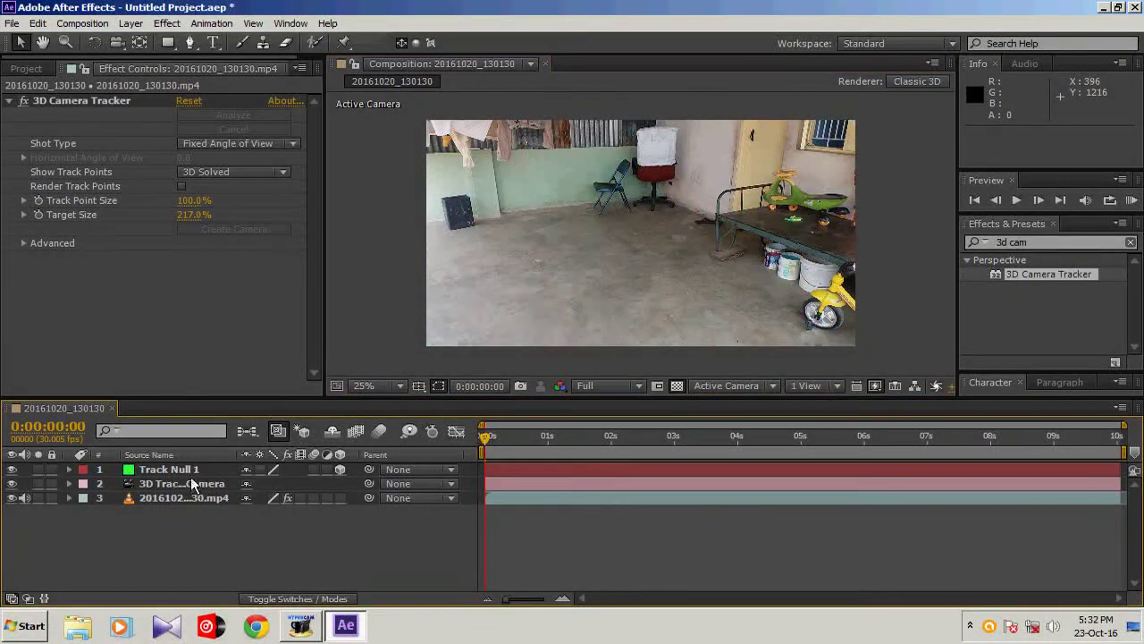
# Create a black 1920 x 1080 solid named '3d model' and select it
pyautogui.rightClick(203, 539)
pyautogui.moveTo(259, 386)
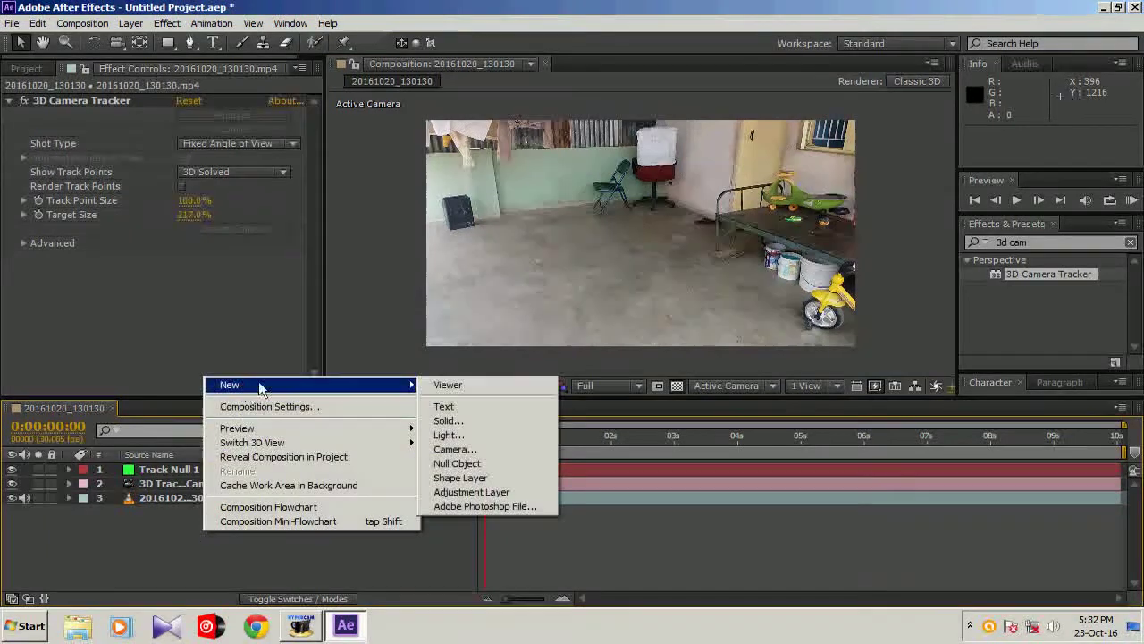
pyautogui.click(443, 421)
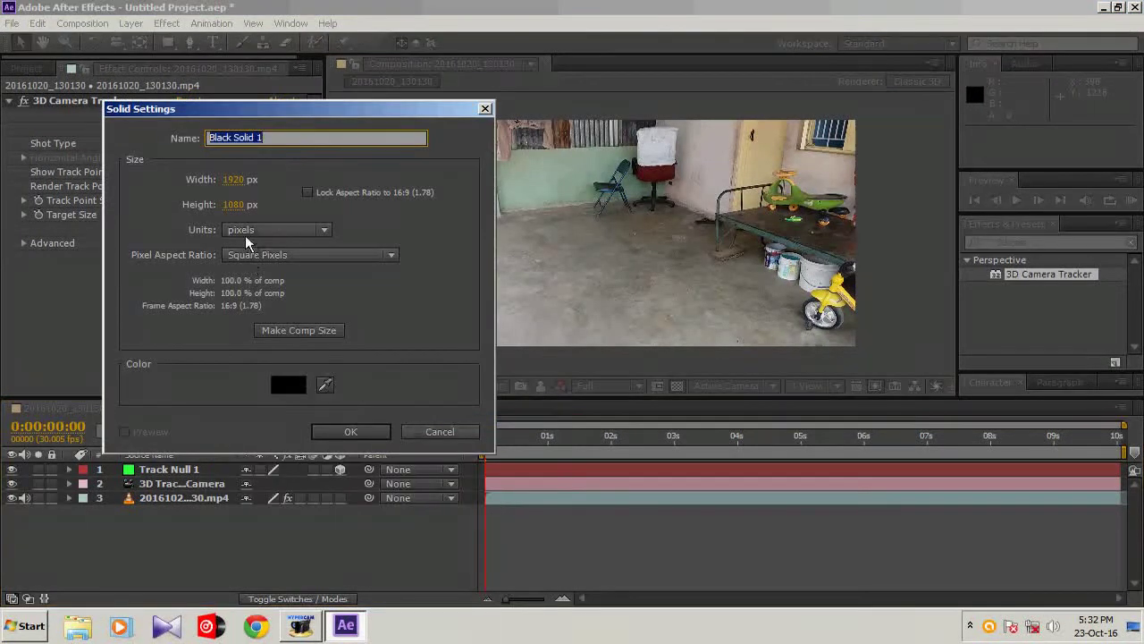
pyautogui.press('BackSpace')
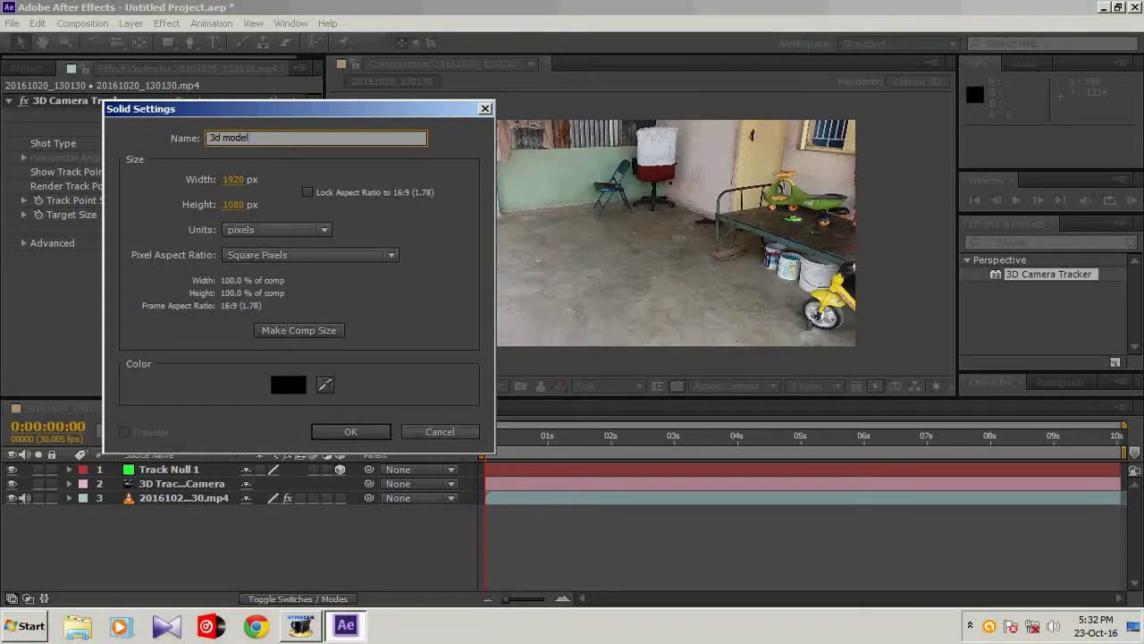
pyautogui.press('Return')
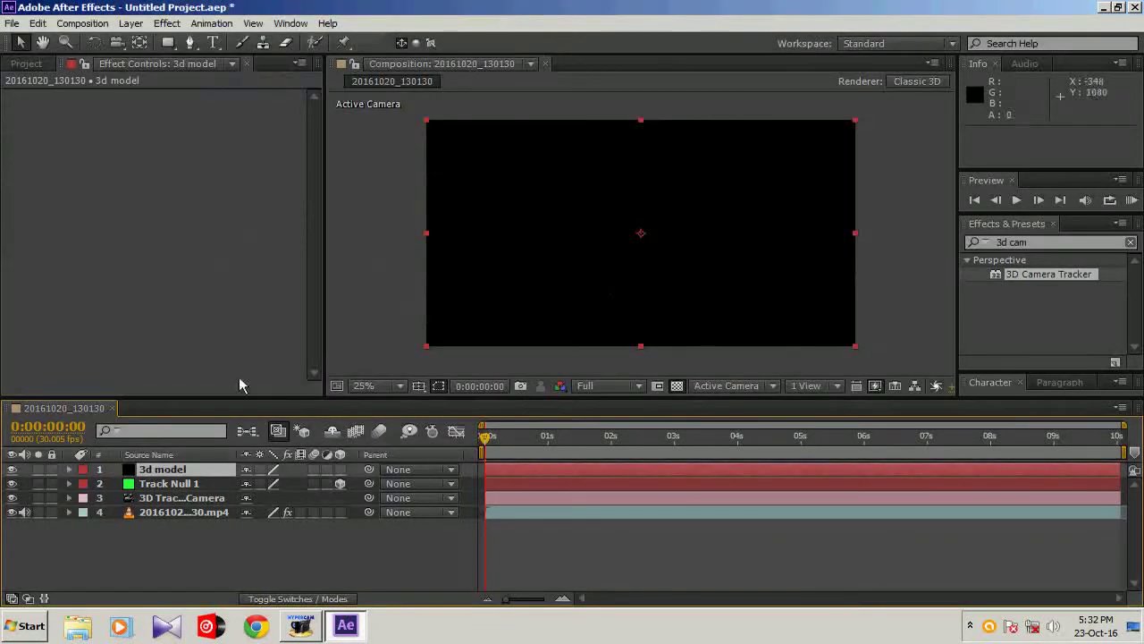
pyautogui.click(170, 470)
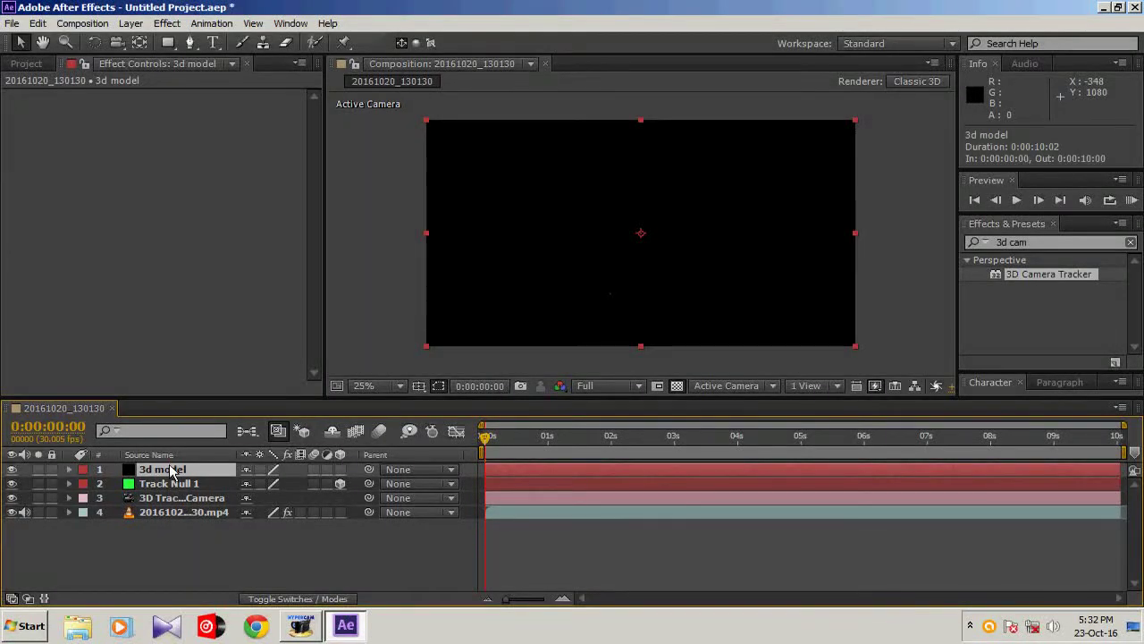
# Apply the Element effect to the 3d model solid and zoom the viewer to 50%
pyautogui.click(166, 23)
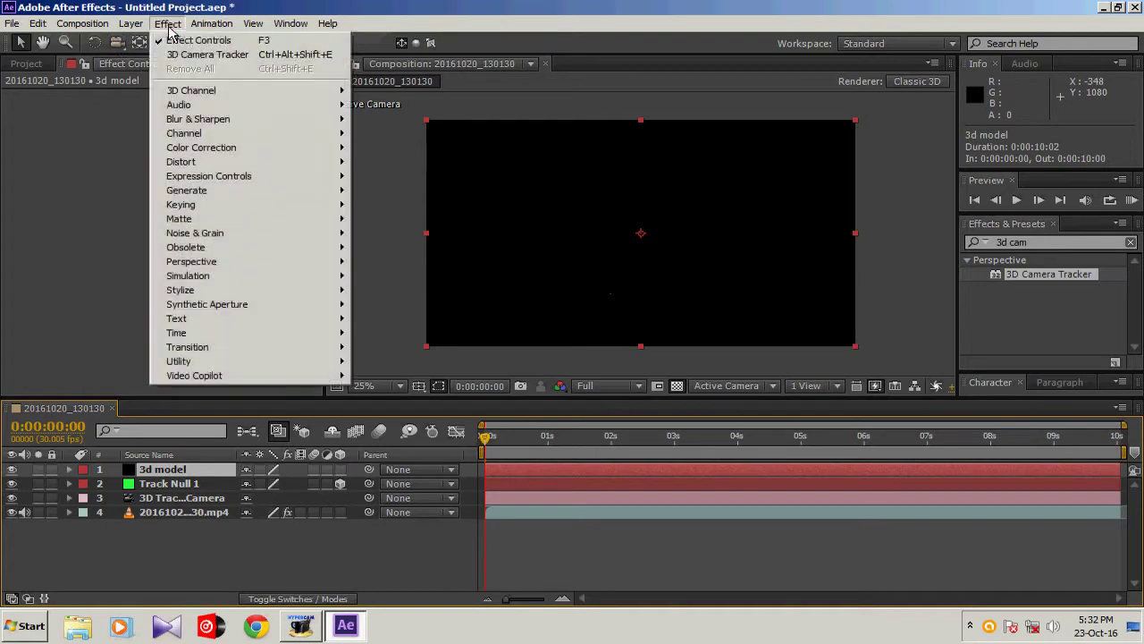
pyautogui.moveTo(224, 373)
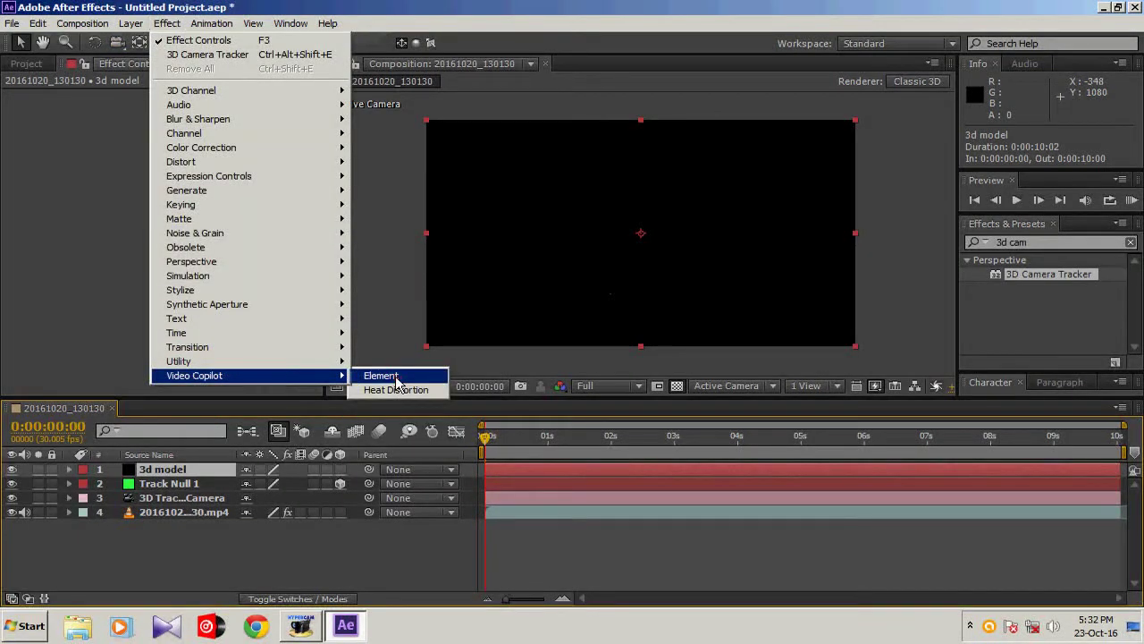
pyautogui.click(401, 379)
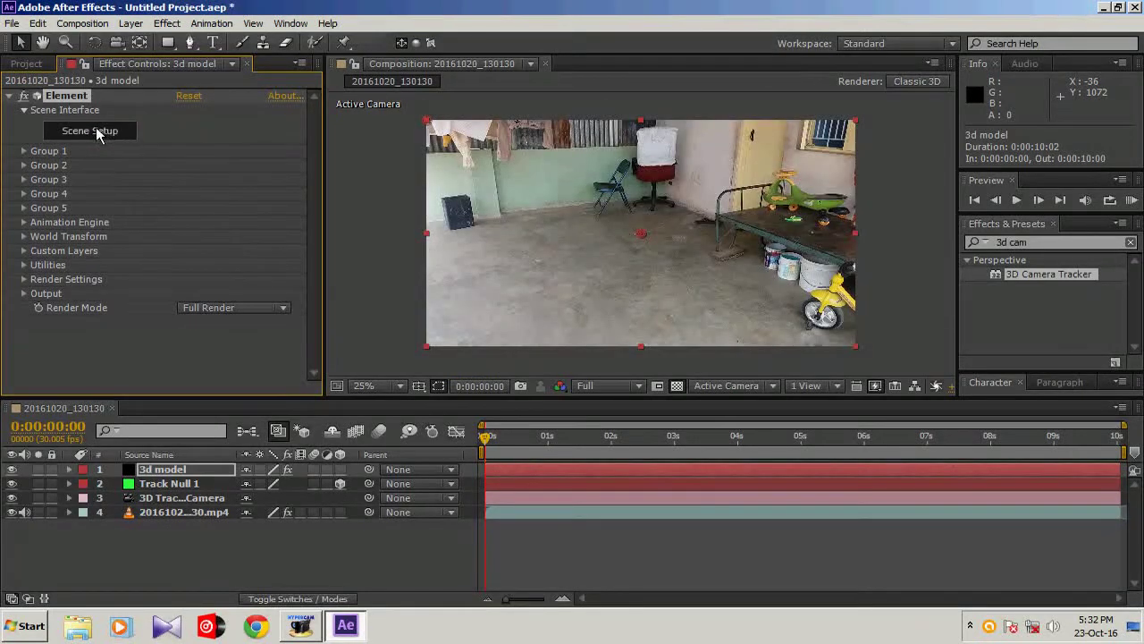
pyautogui.press('.')
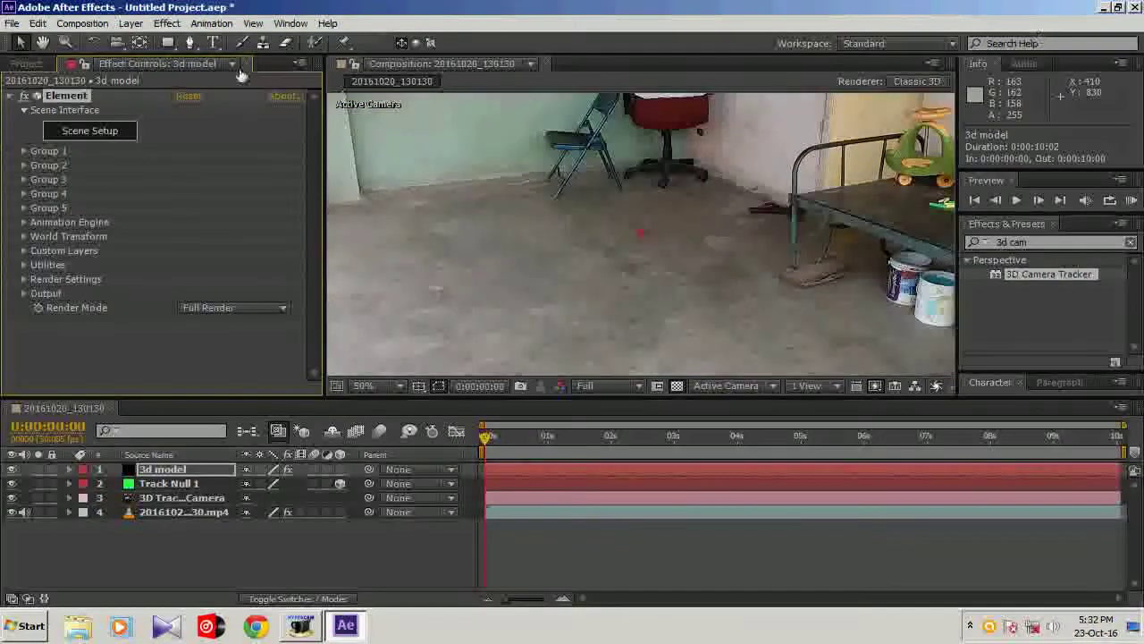
# Open Element's Scene Setup and show the Jet_Strike model pack
pyautogui.click(89, 133)
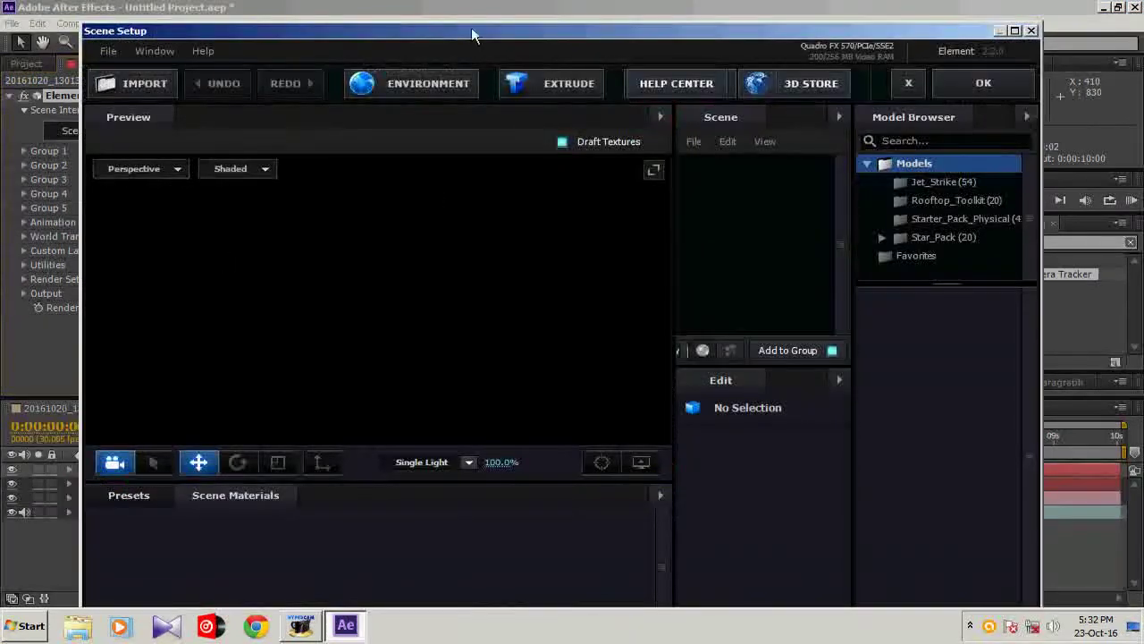
pyautogui.moveTo(467, 39); pyautogui.dragTo(466, 24)
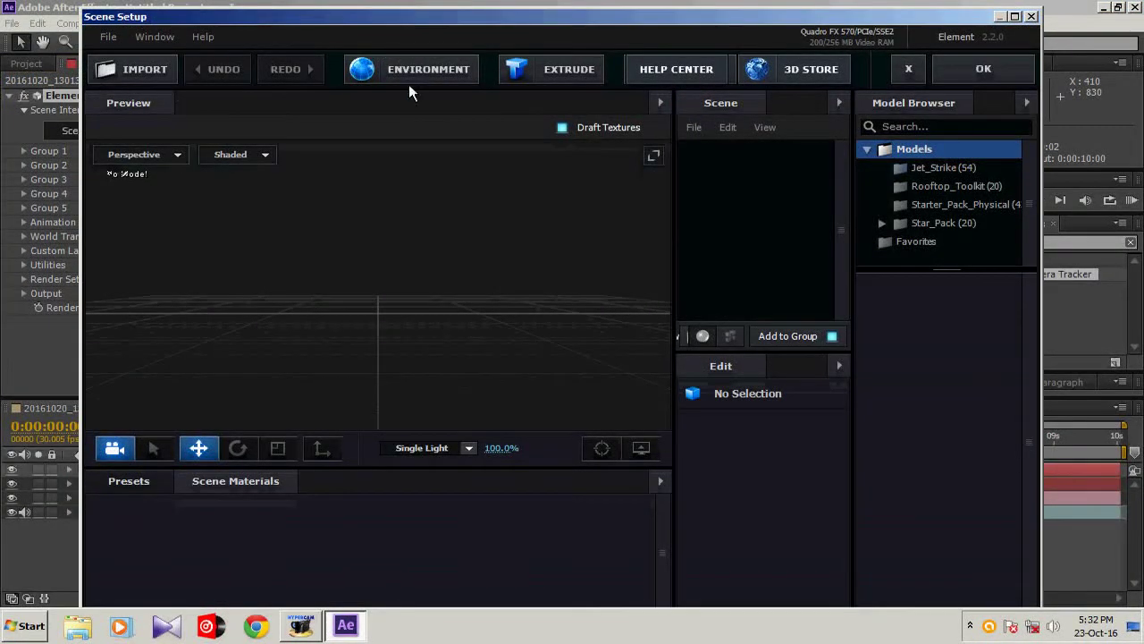
pyautogui.click(942, 169)
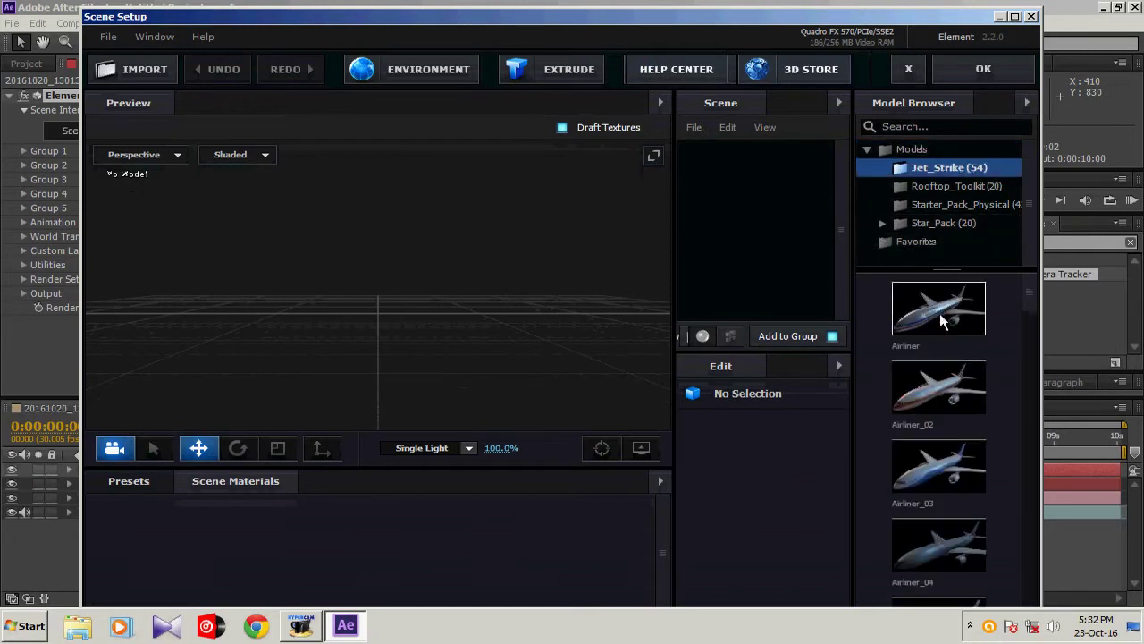
# Scroll to Combat_Jet_04 in the Model Browser and load it into the scene
pyautogui.scroll(-6, 943, 322)
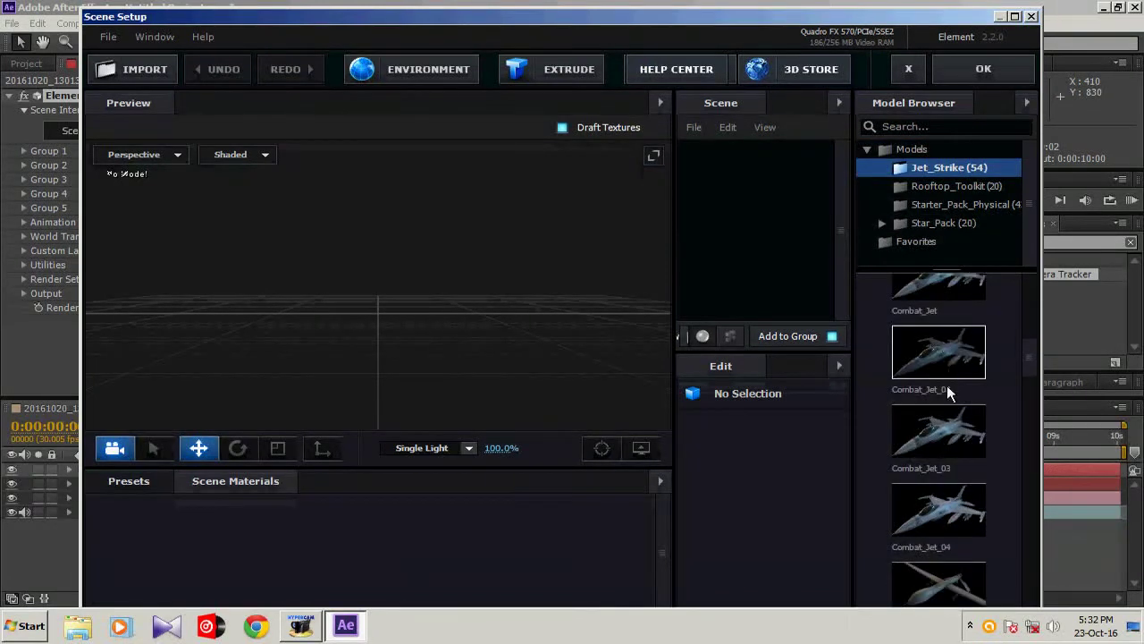
pyautogui.scroll(-5, 947, 392)
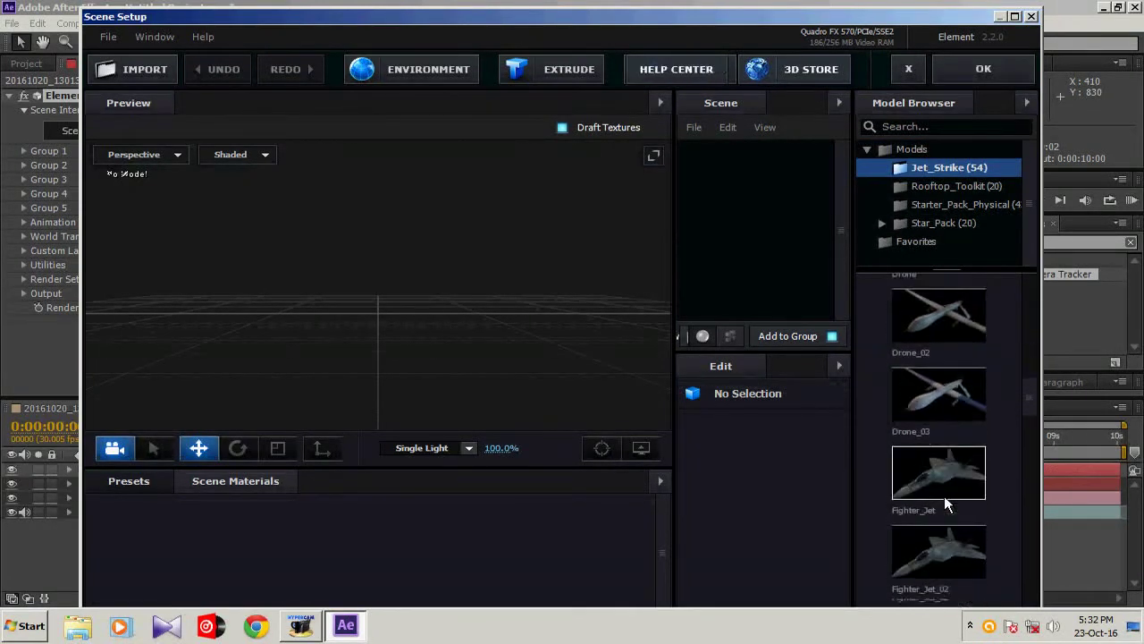
pyautogui.scroll(-5, 948, 505)
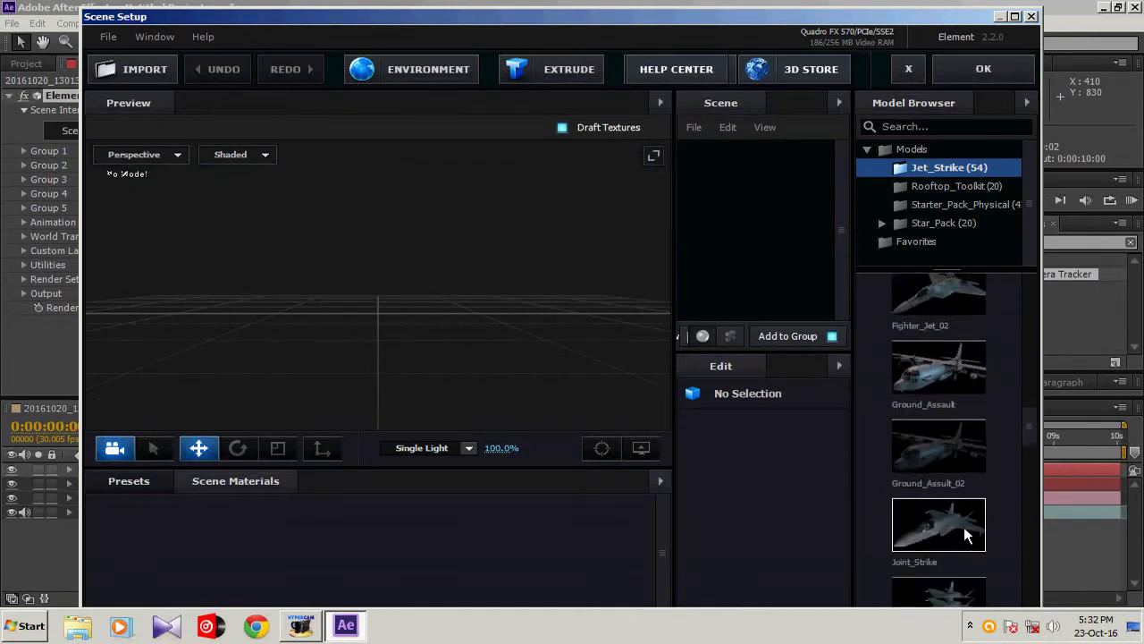
pyautogui.scroll(-4, 964, 518)
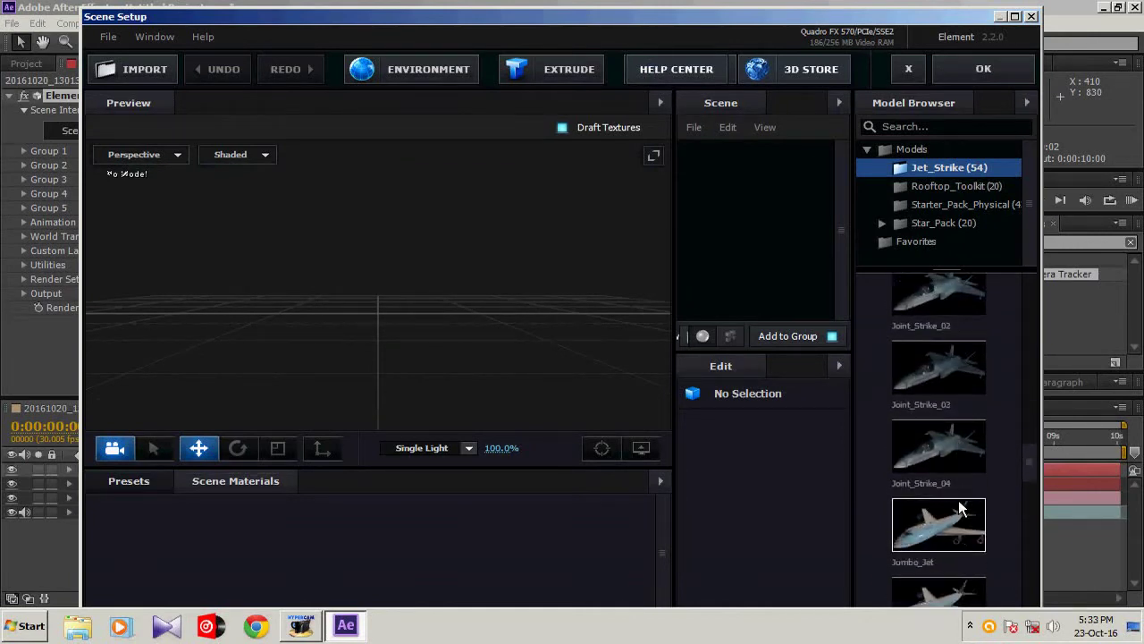
pyautogui.scroll(-5, 958, 508)
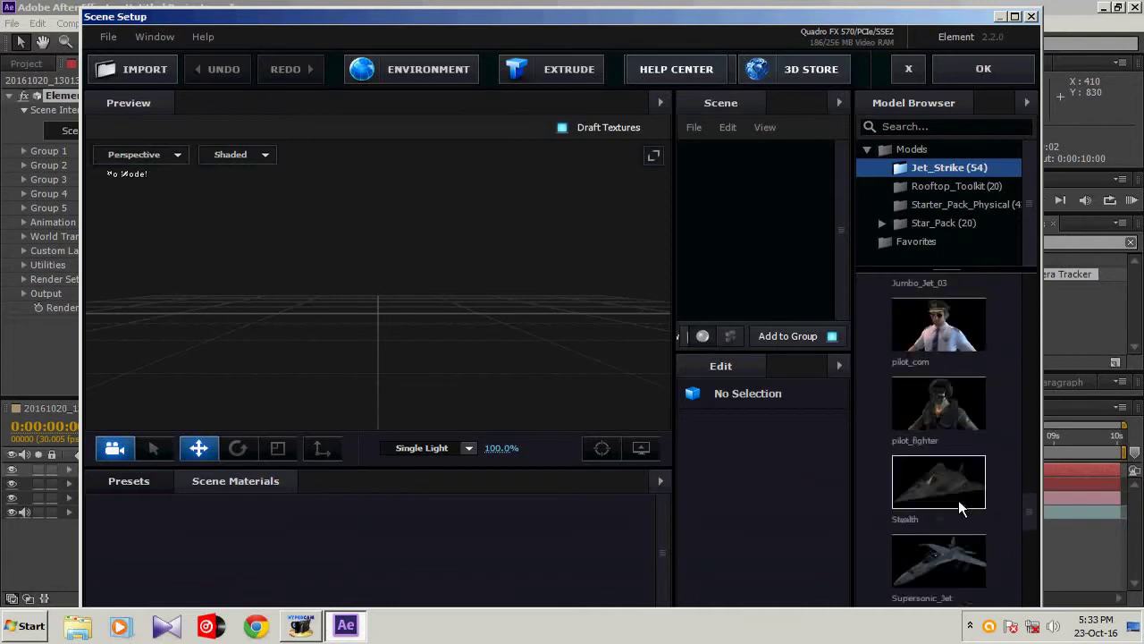
pyautogui.scroll(-3, 958, 507)
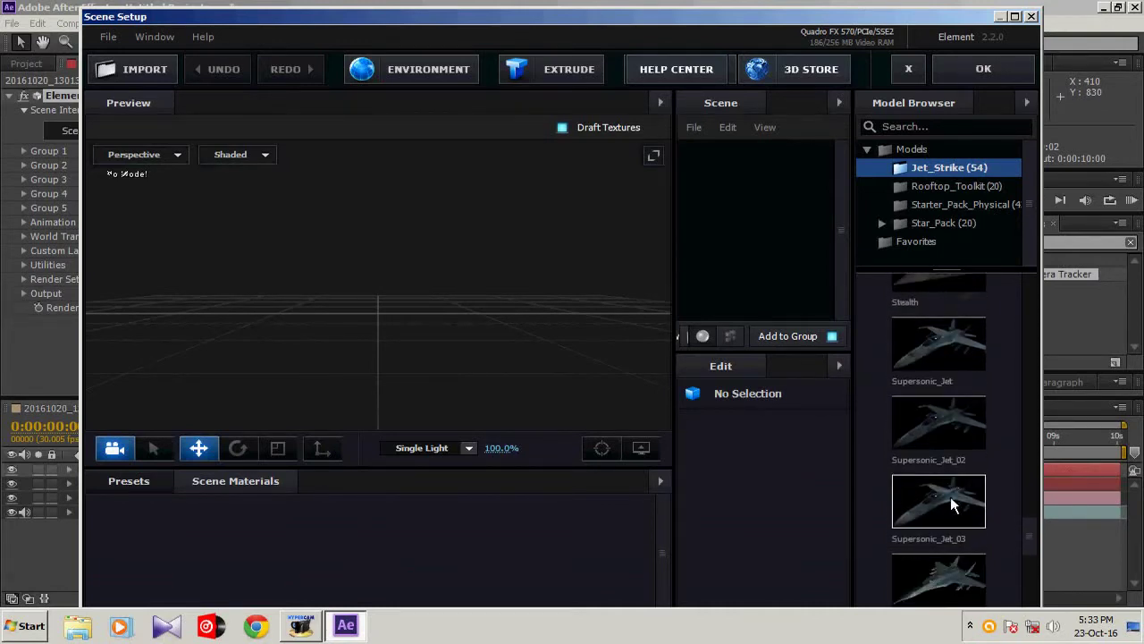
pyautogui.scroll(-5, 951, 498)
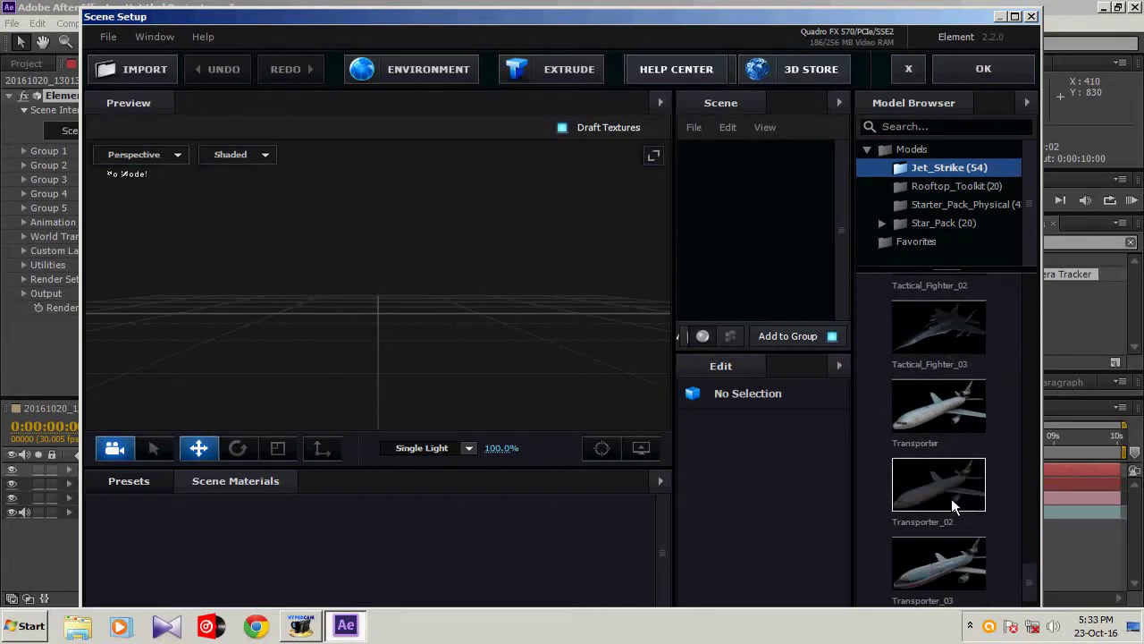
pyautogui.scroll(-1, 952, 498)
pyautogui.scroll(3, 951, 501)
pyautogui.scroll(6, 951, 508)
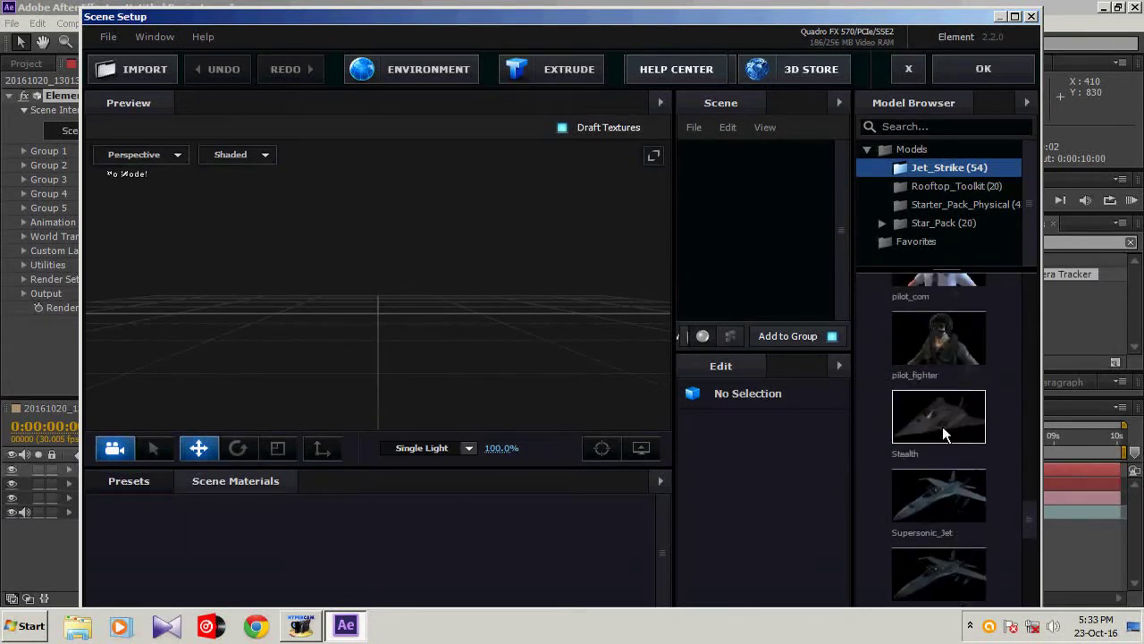
pyautogui.scroll(8, 942, 434)
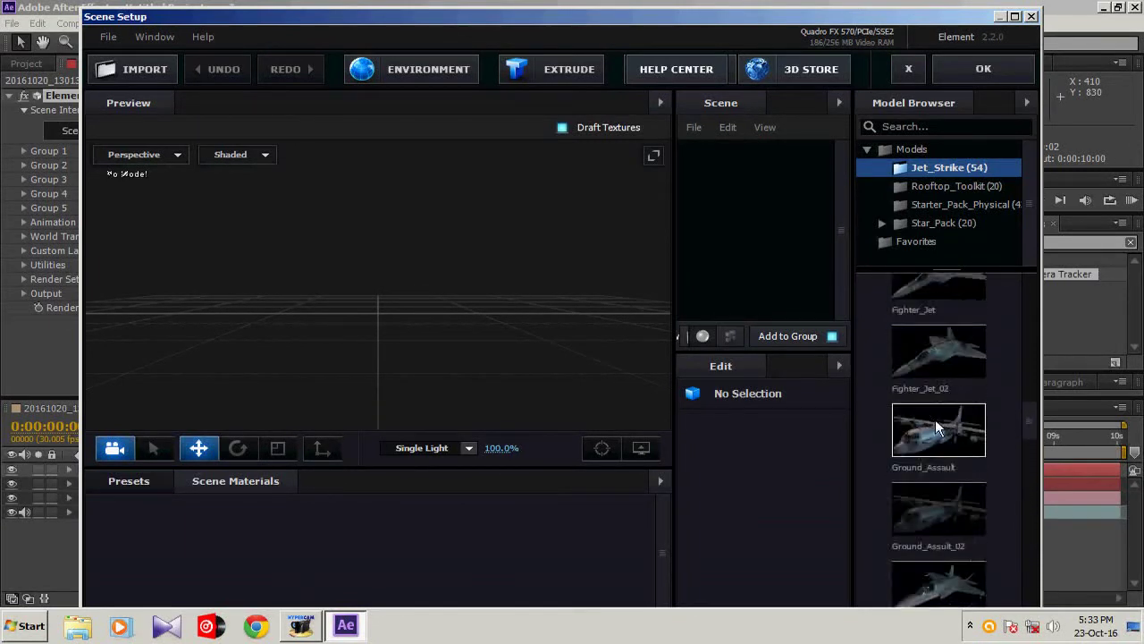
pyautogui.scroll(5, 947, 357)
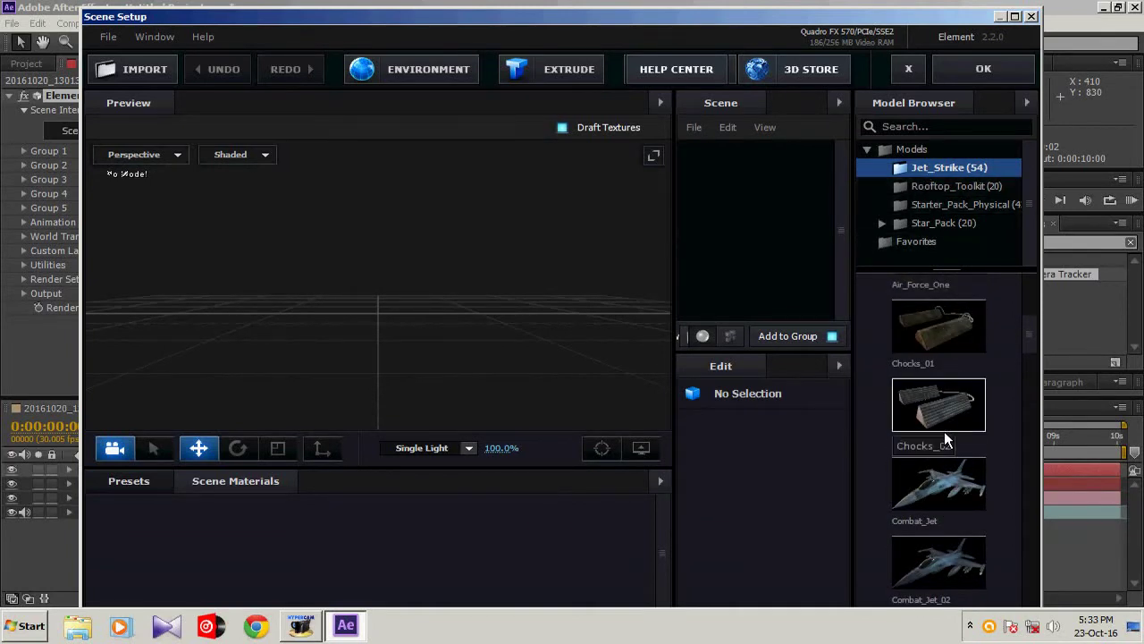
pyautogui.scroll(3, 962, 394)
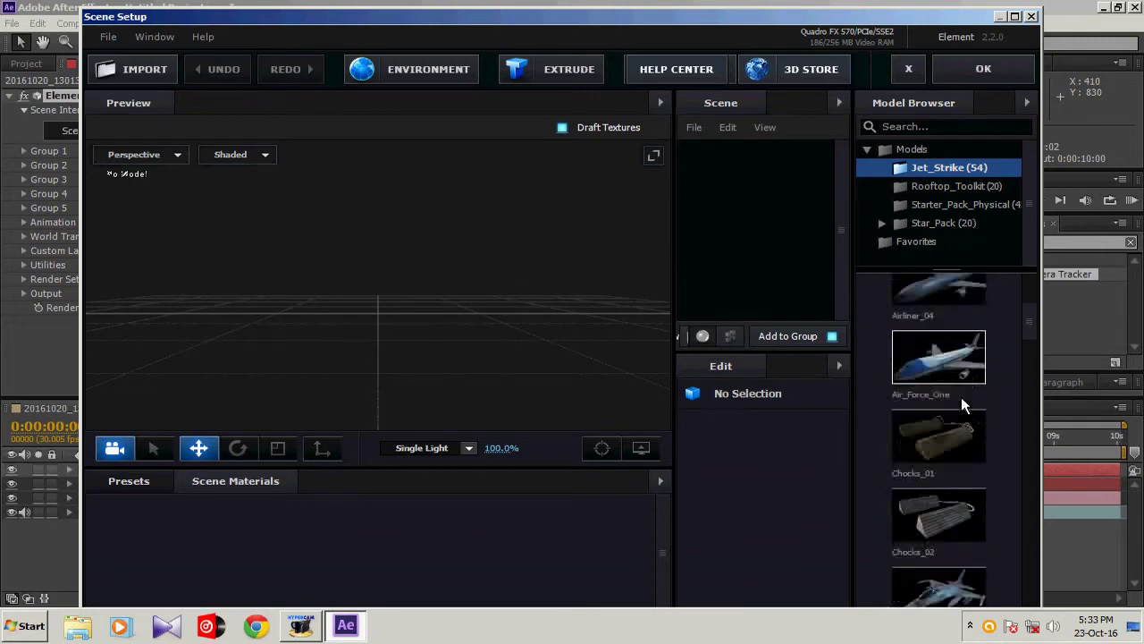
pyautogui.scroll(-4, 956, 402)
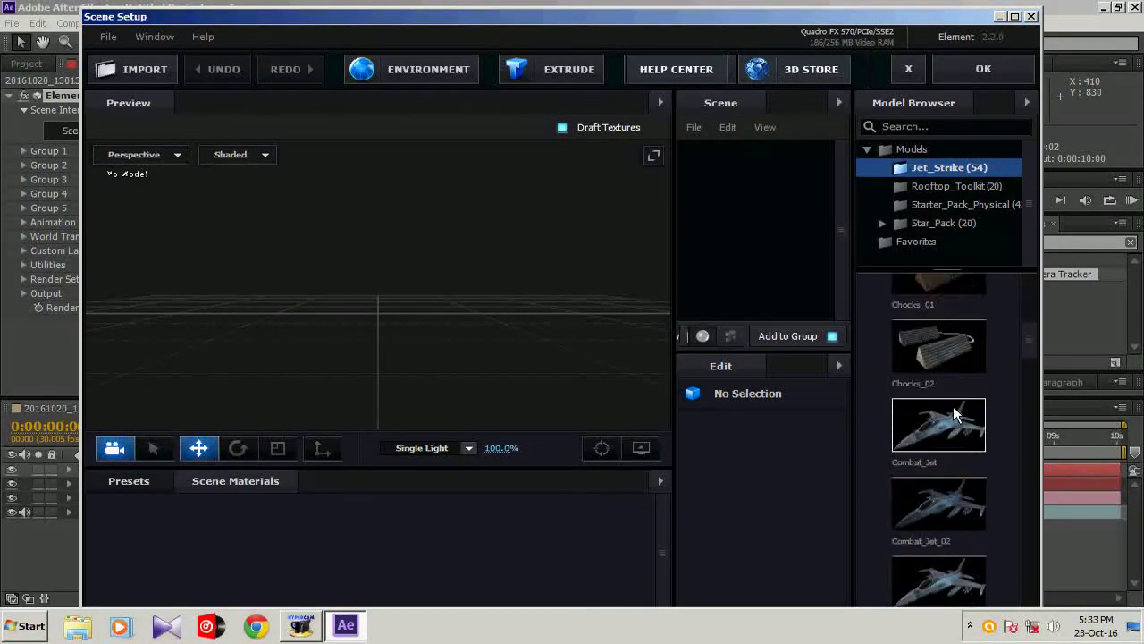
pyautogui.scroll(-3, 970, 447)
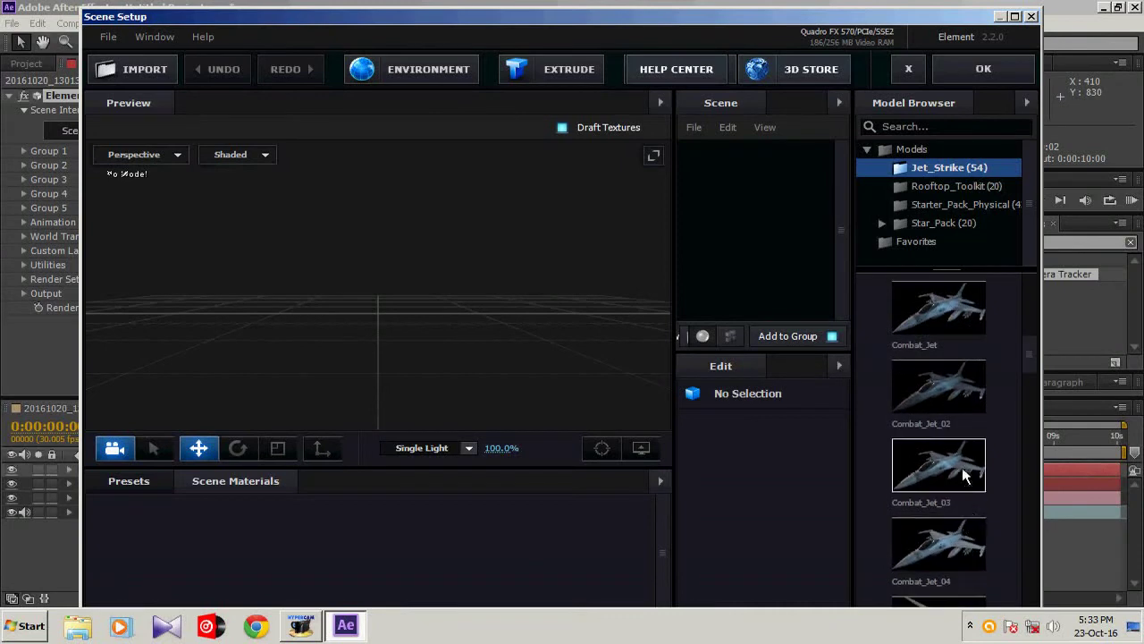
pyautogui.click(935, 555)
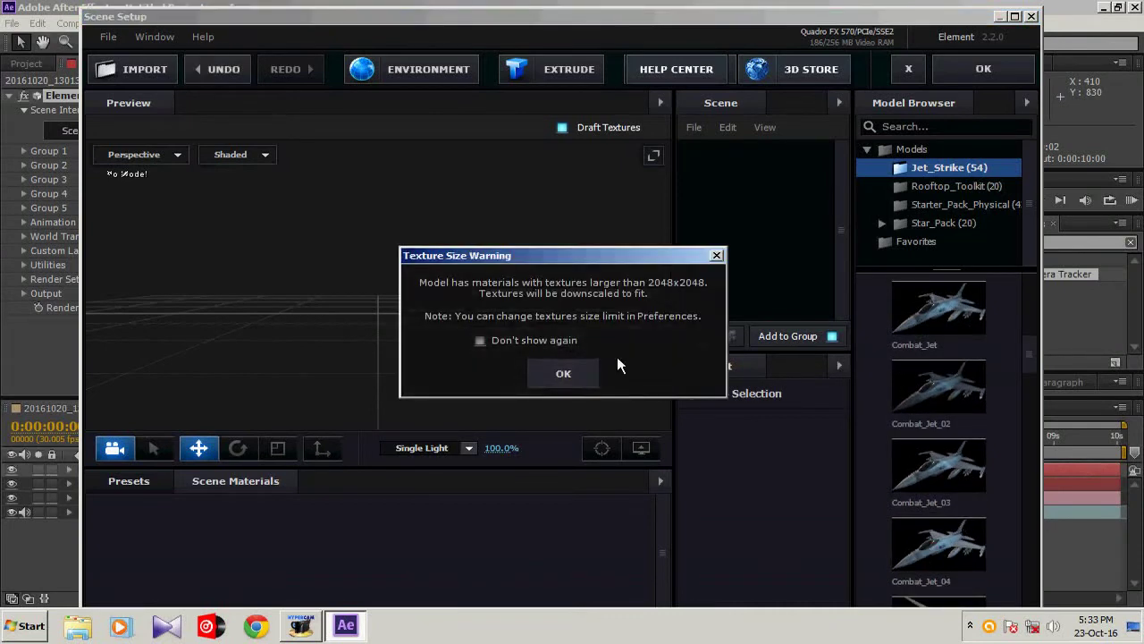
# Dismiss the texture size warning, lift the jet along Y above the grid, and apply Scene Setup
pyautogui.click(546, 375)
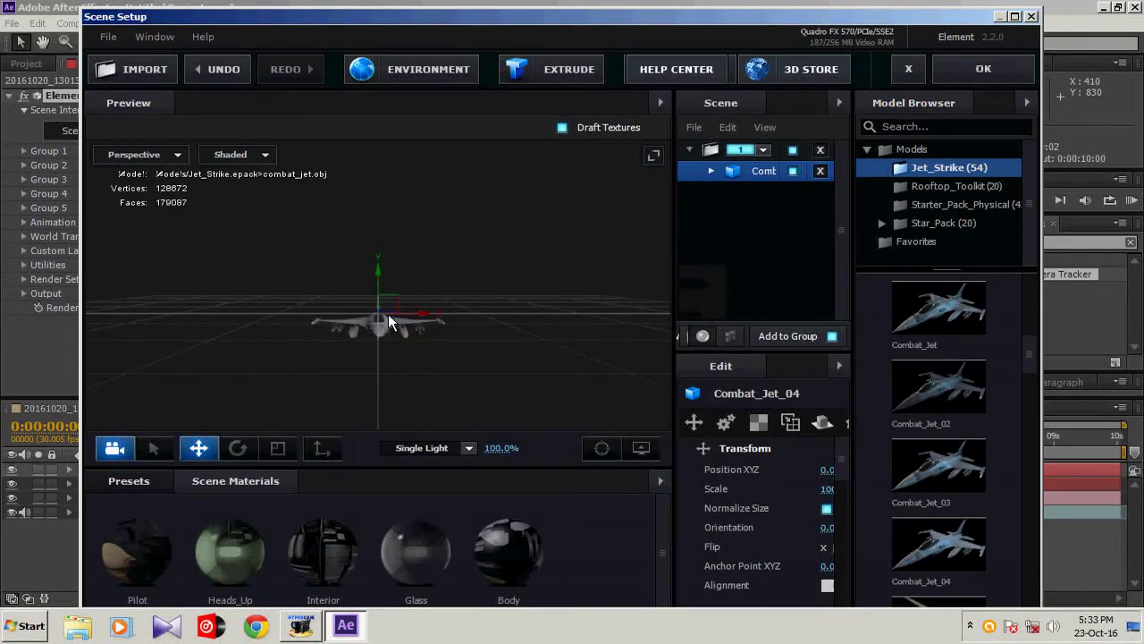
pyautogui.scroll(3, 388, 314)
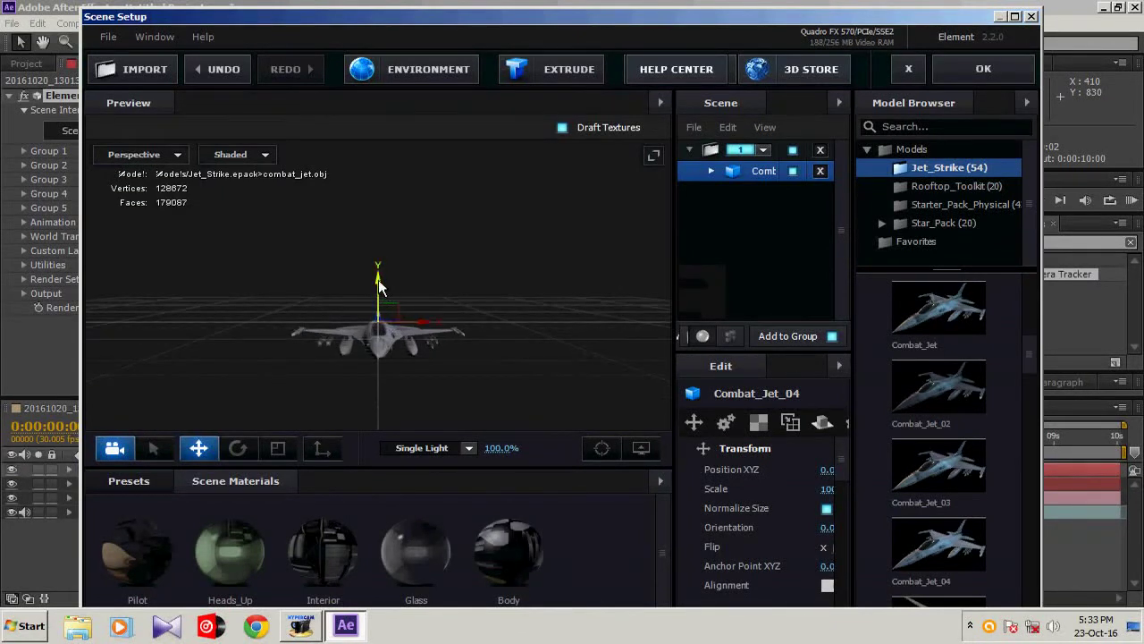
pyautogui.moveTo(378, 268); pyautogui.dragTo(378, 228)
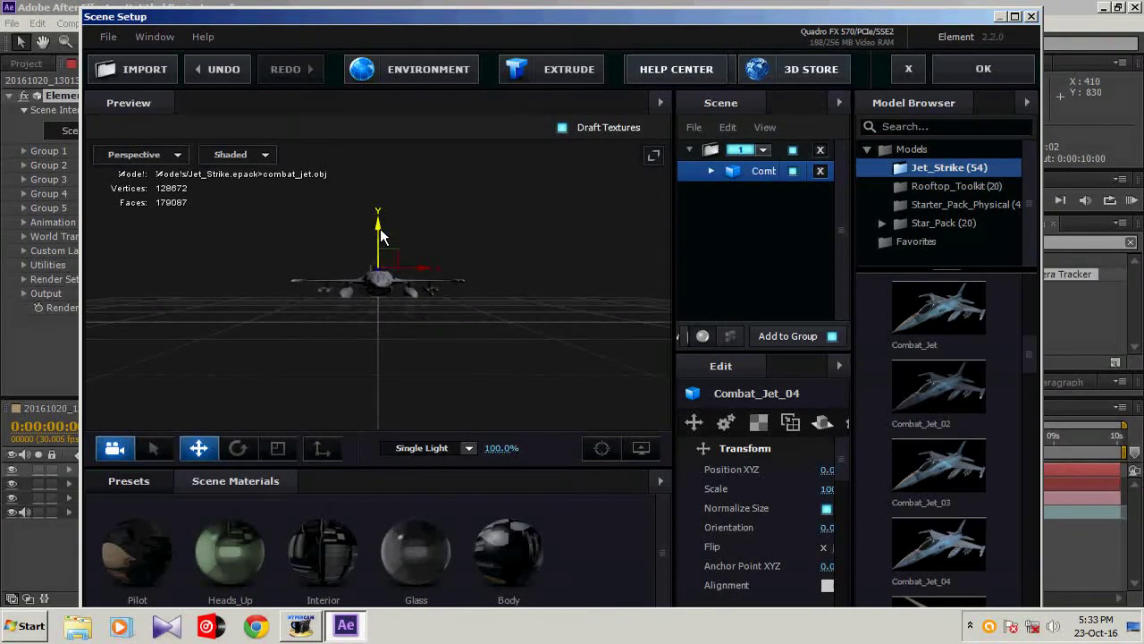
pyautogui.scroll(2, 628, 181)
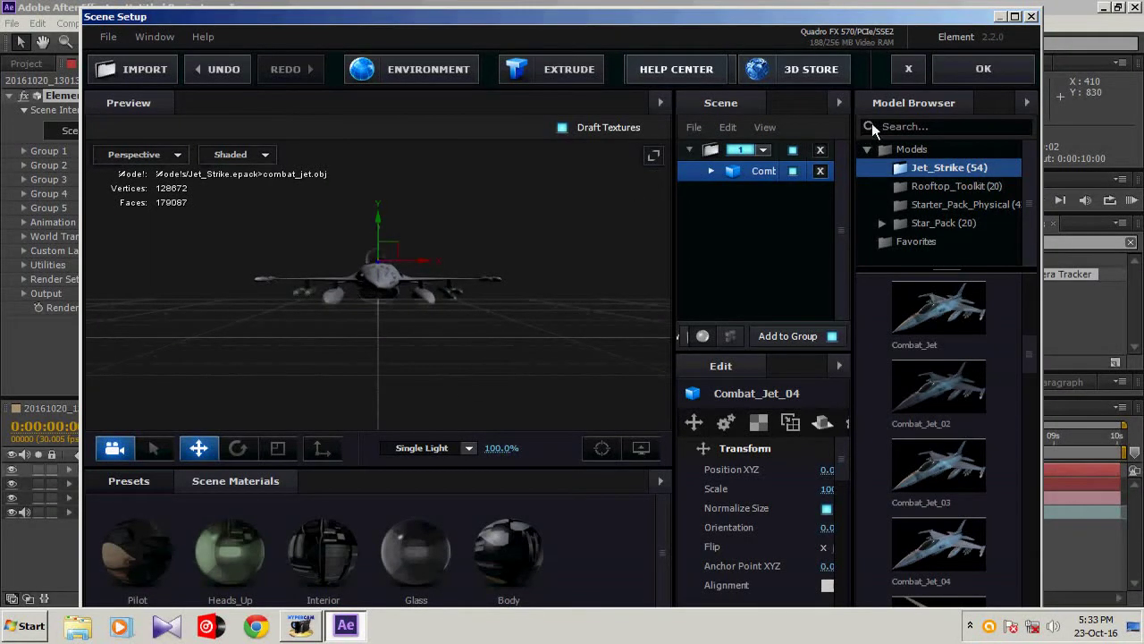
pyautogui.click(953, 65)
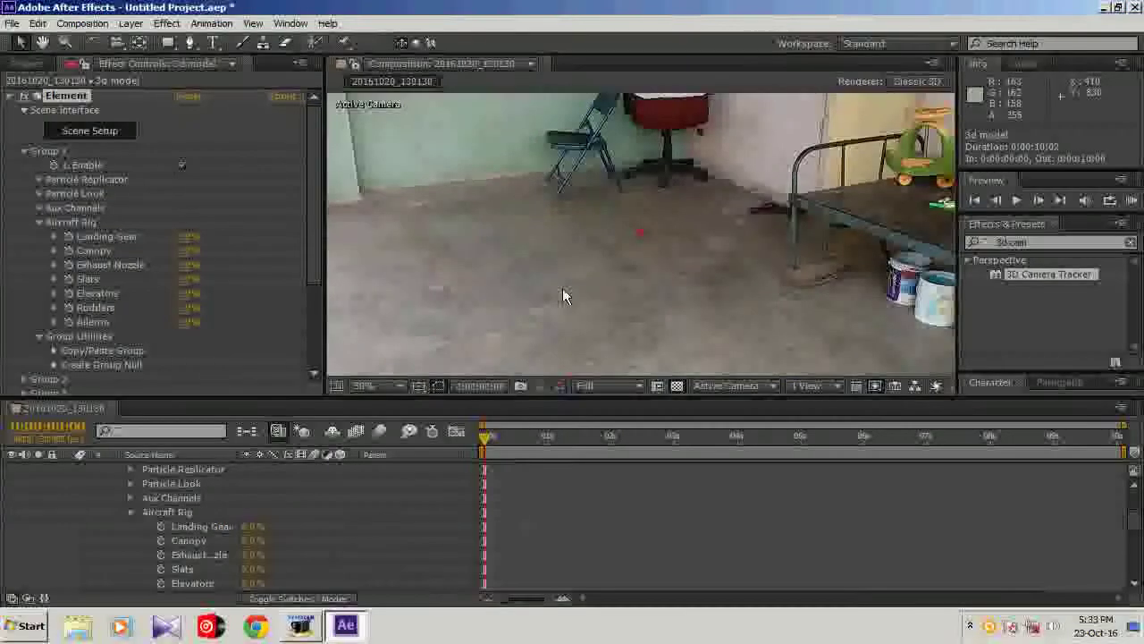
# Collapse the 3d model layer's properties and reselect the 3d model layer
pyautogui.scroll(-2, 565, 295)
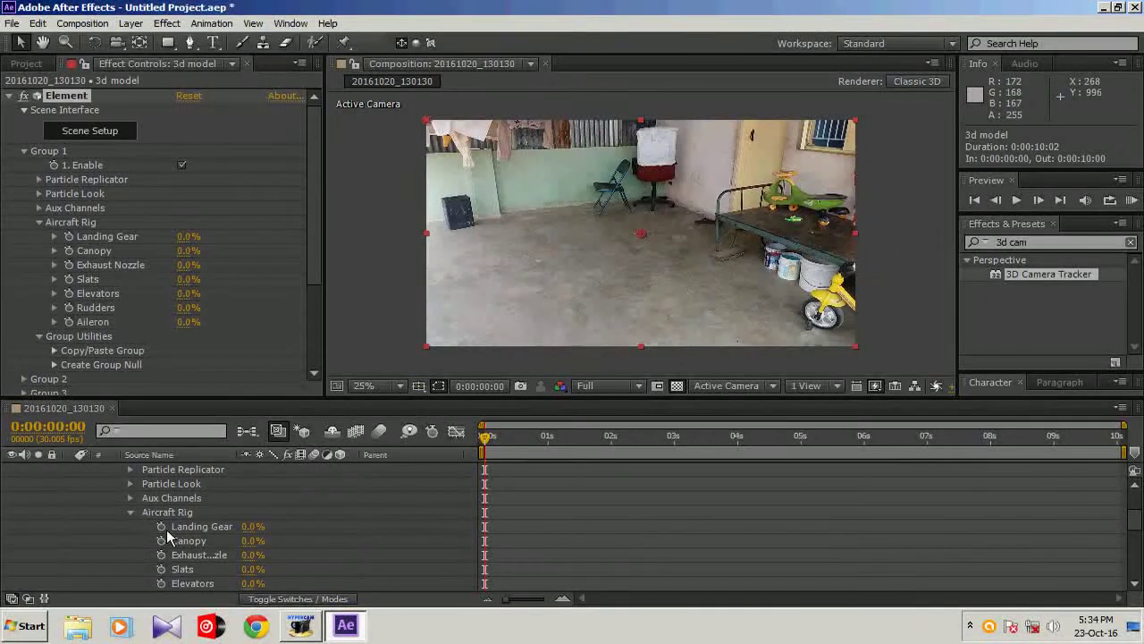
pyautogui.scroll(2, 168, 535)
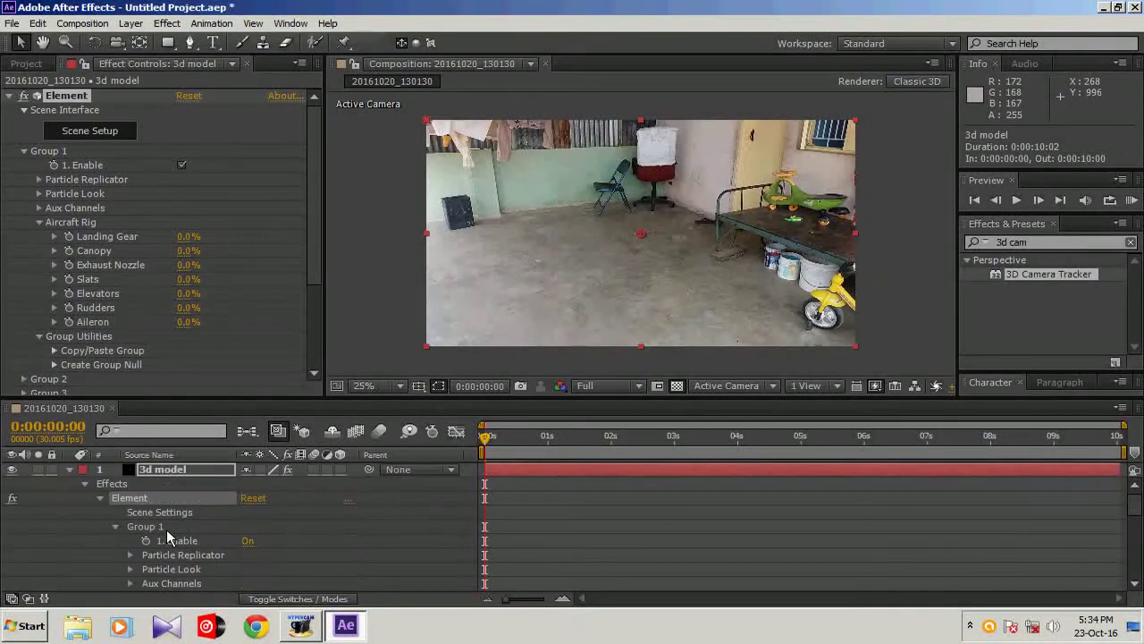
pyautogui.click(85, 483)
pyautogui.click(70, 469)
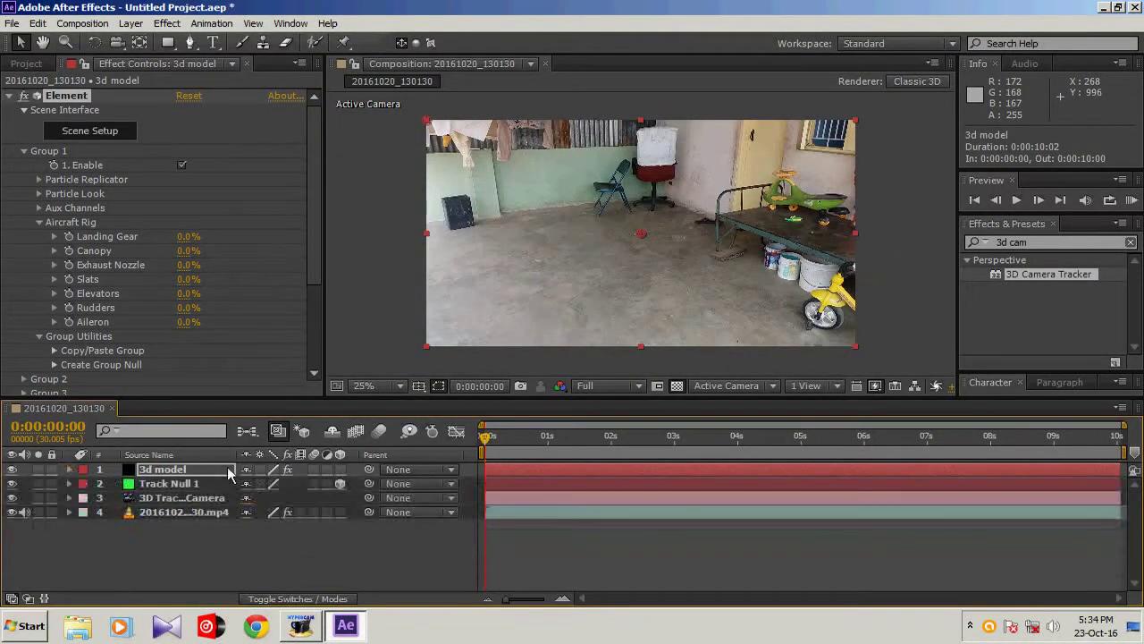
pyautogui.click(221, 547)
pyautogui.click(171, 469)
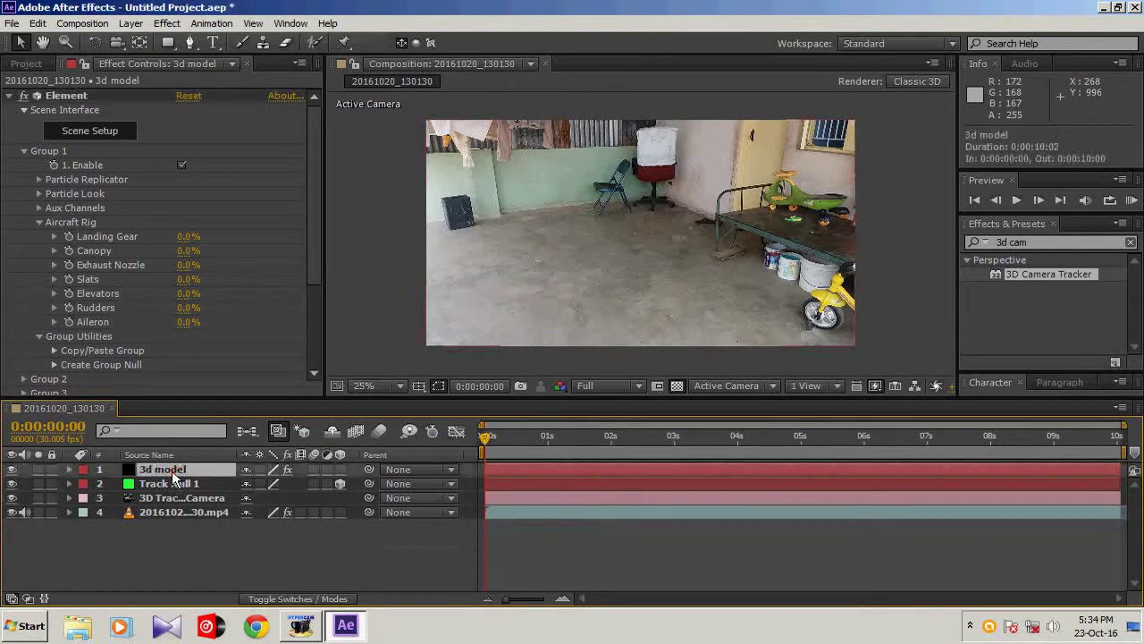
pyautogui.rightClick(175, 478)
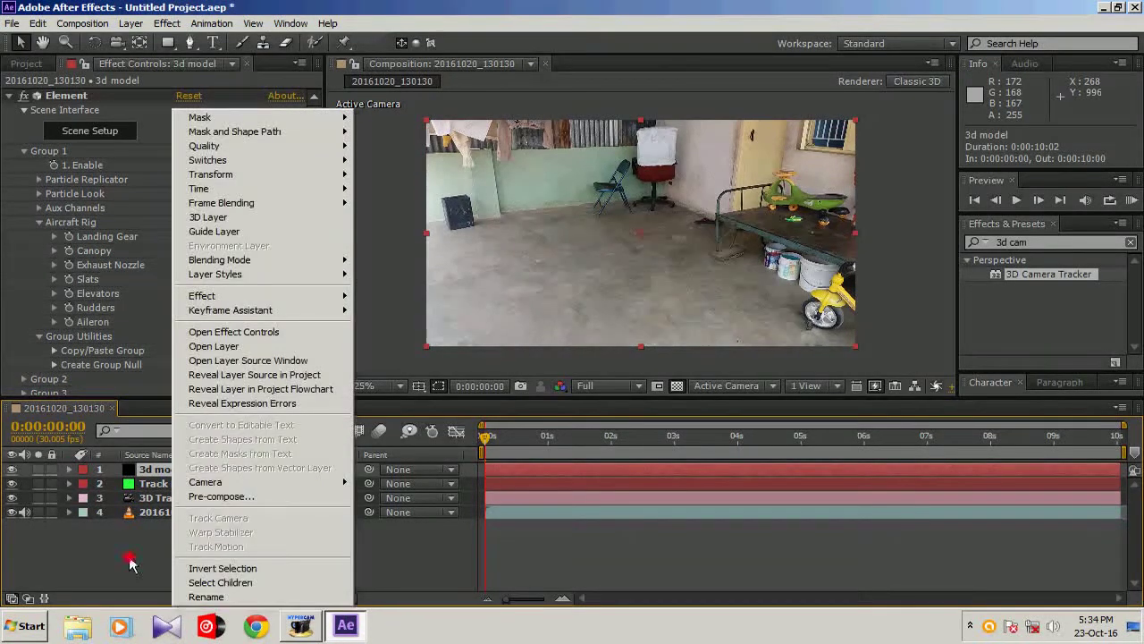
pyautogui.click(136, 538)
pyautogui.click(150, 471)
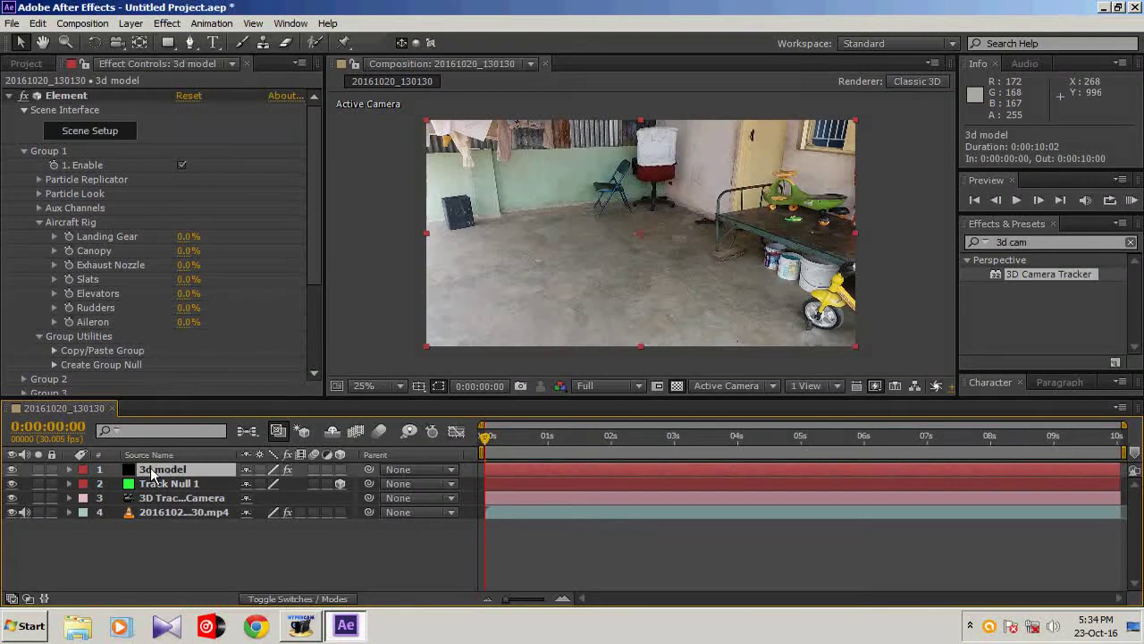
# Expand Group 1 > Group Utilities in Element and create the Group 1 Null
pyautogui.click(24, 152)
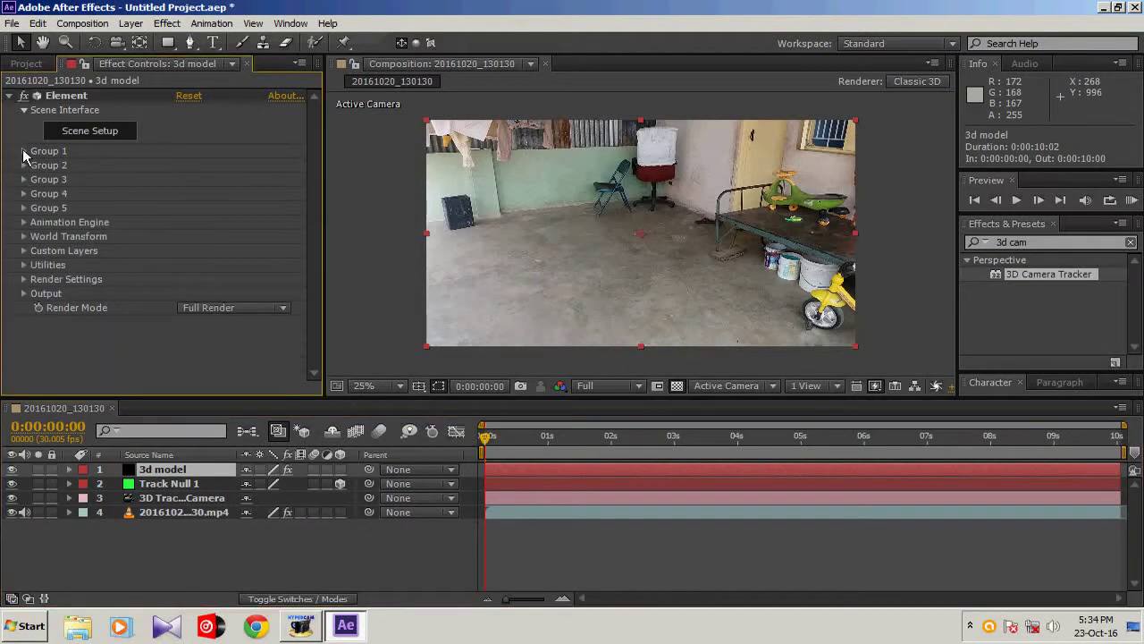
pyautogui.click(24, 152)
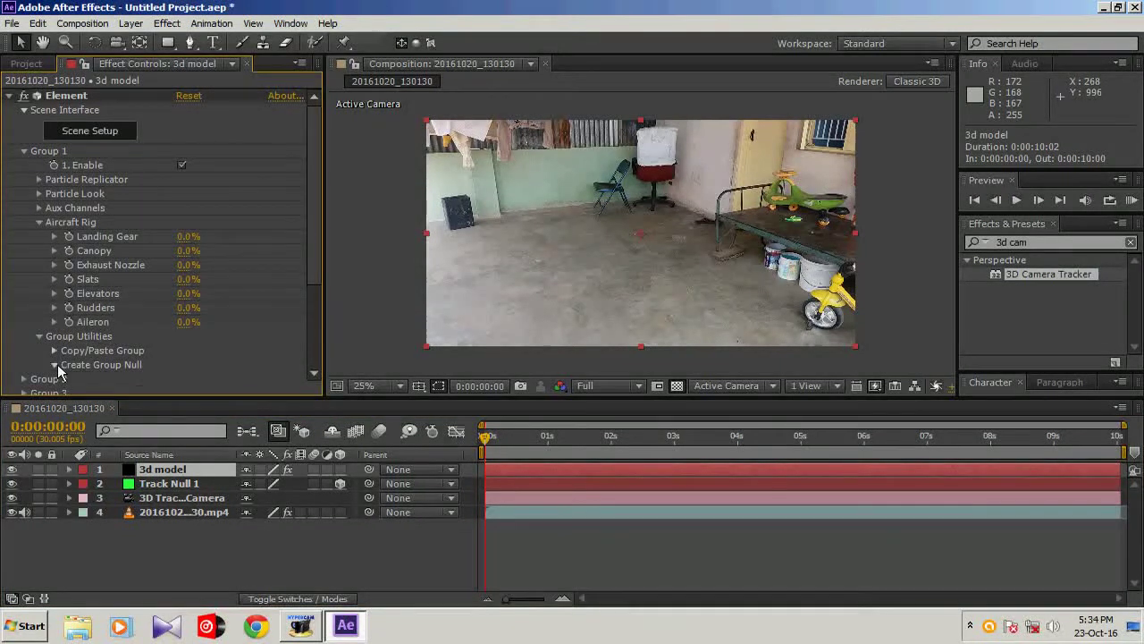
pyautogui.click(55, 365)
pyautogui.click(105, 381)
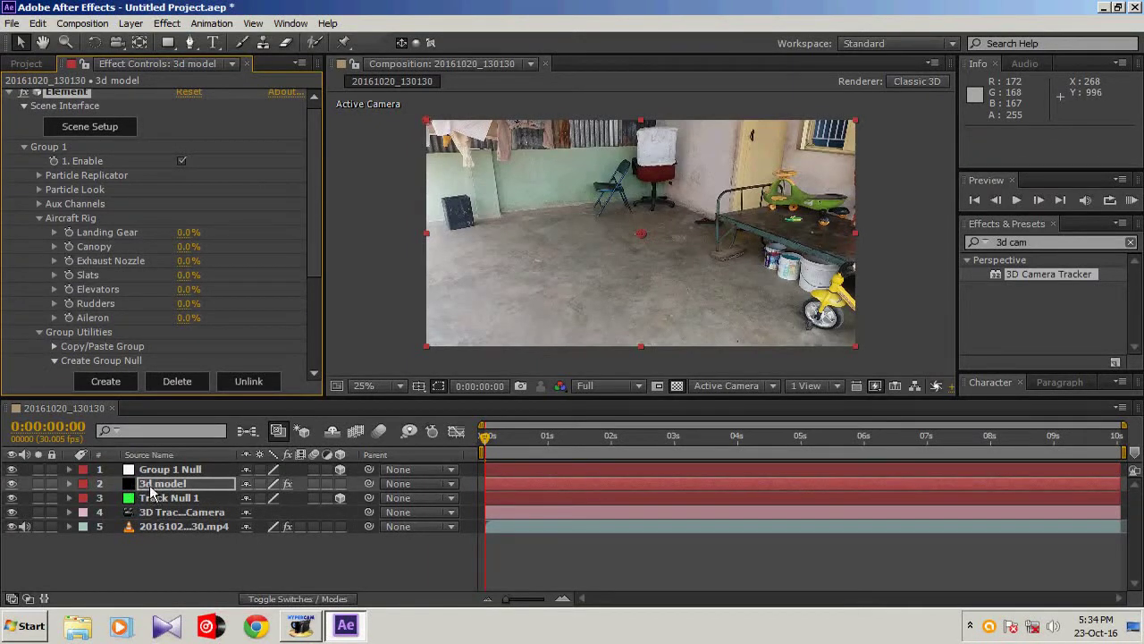
# Move 3d model below Track Null 1 and paste its Position (708.8, 2559.9, 8773.2) onto Group 1 Null
pyautogui.moveTo(151, 488); pyautogui.dragTo(162, 507)
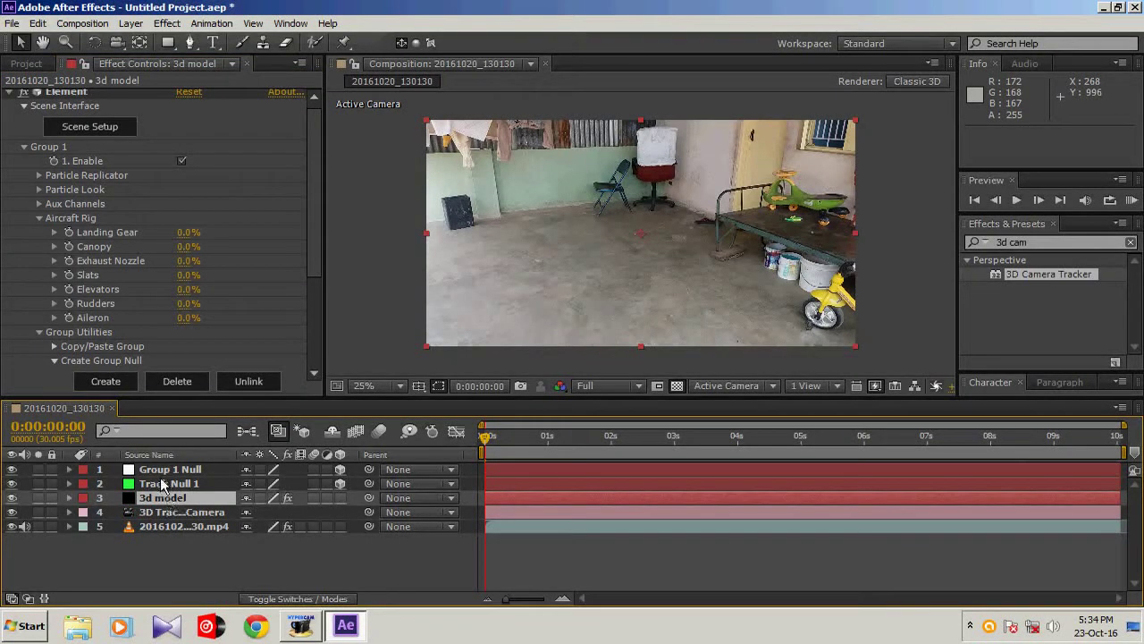
pyautogui.click(162, 483)
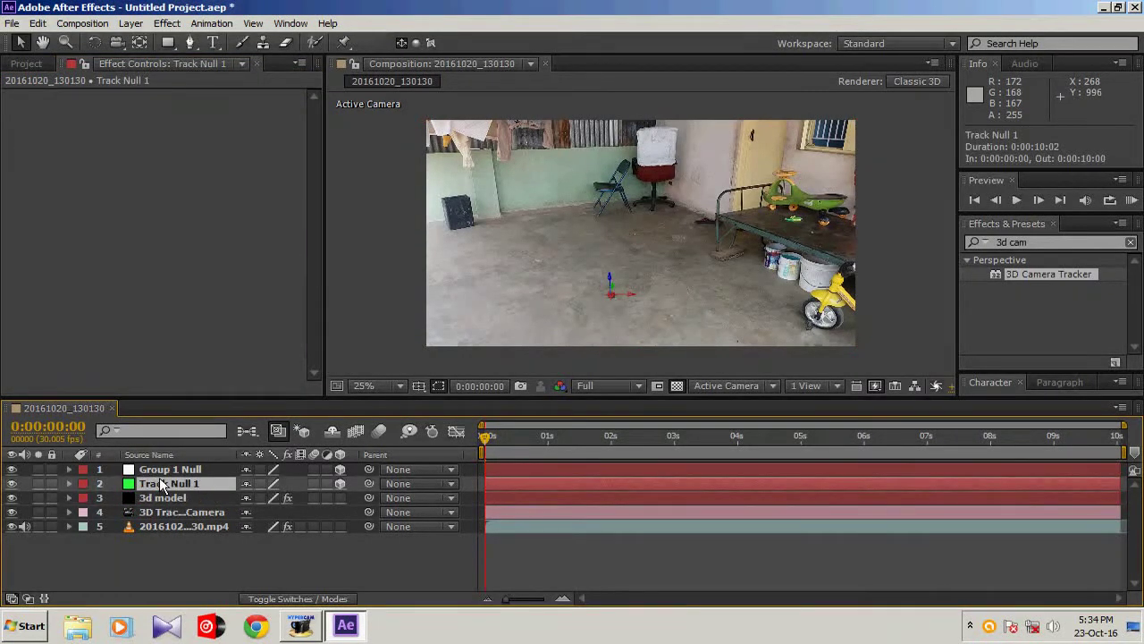
pyautogui.press('p')
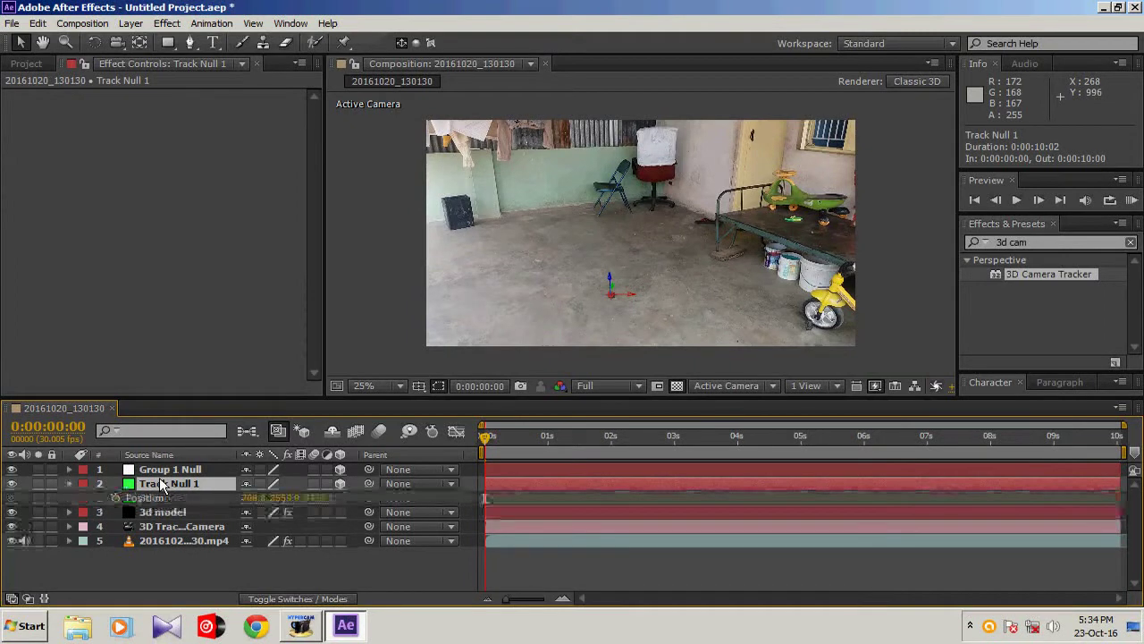
pyautogui.click(153, 497)
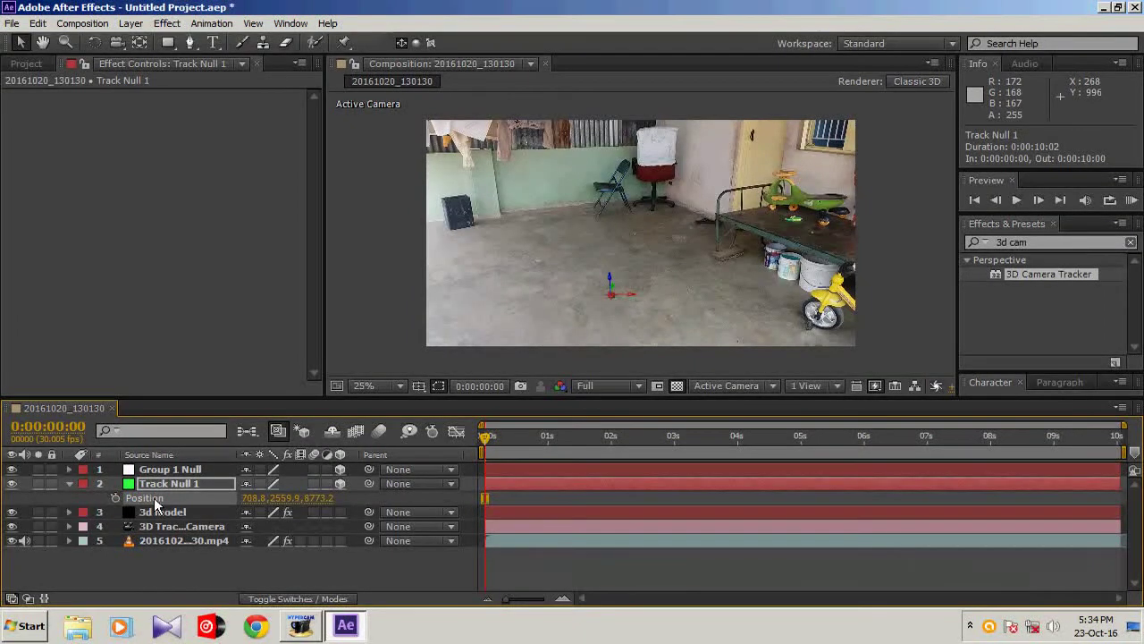
pyautogui.click(156, 471)
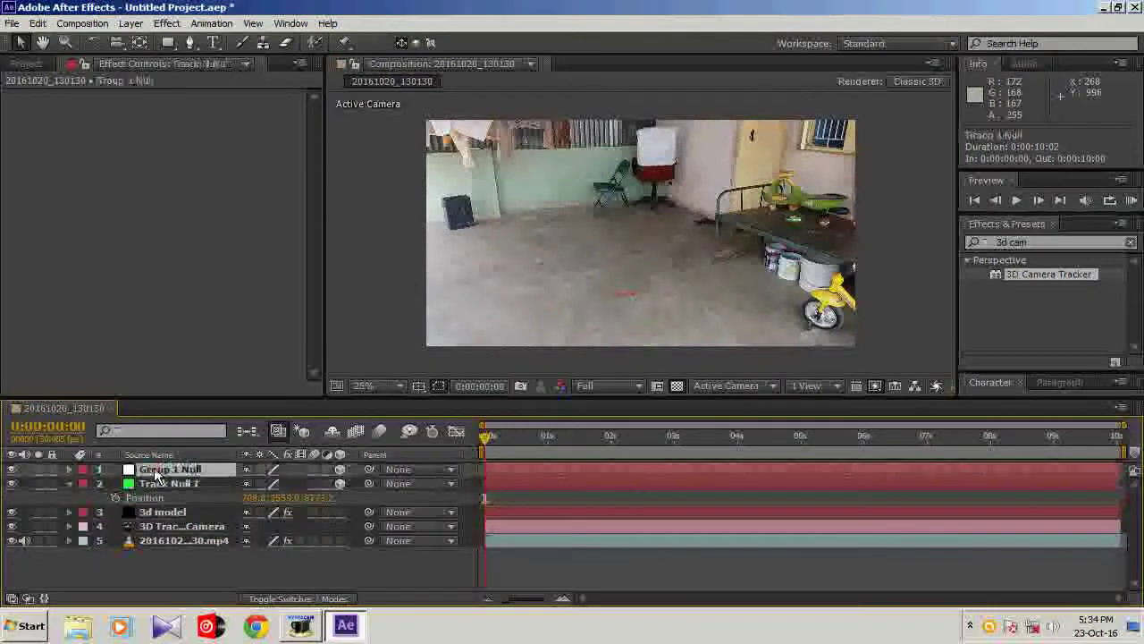
pyautogui.press('p')
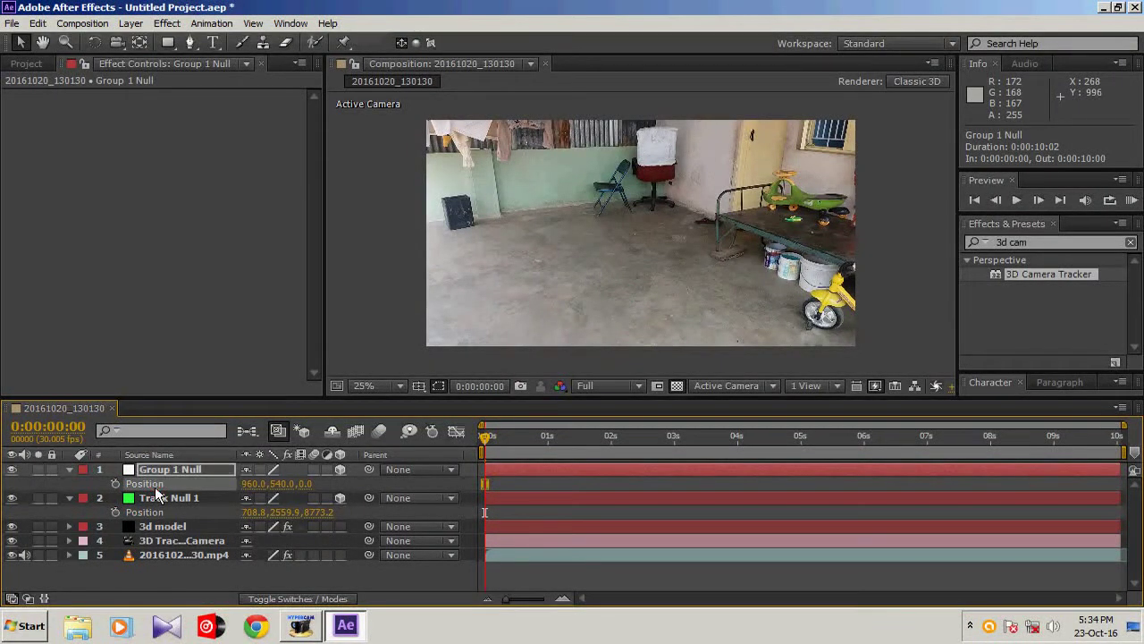
pyautogui.hotkey('ctrl', 'v')
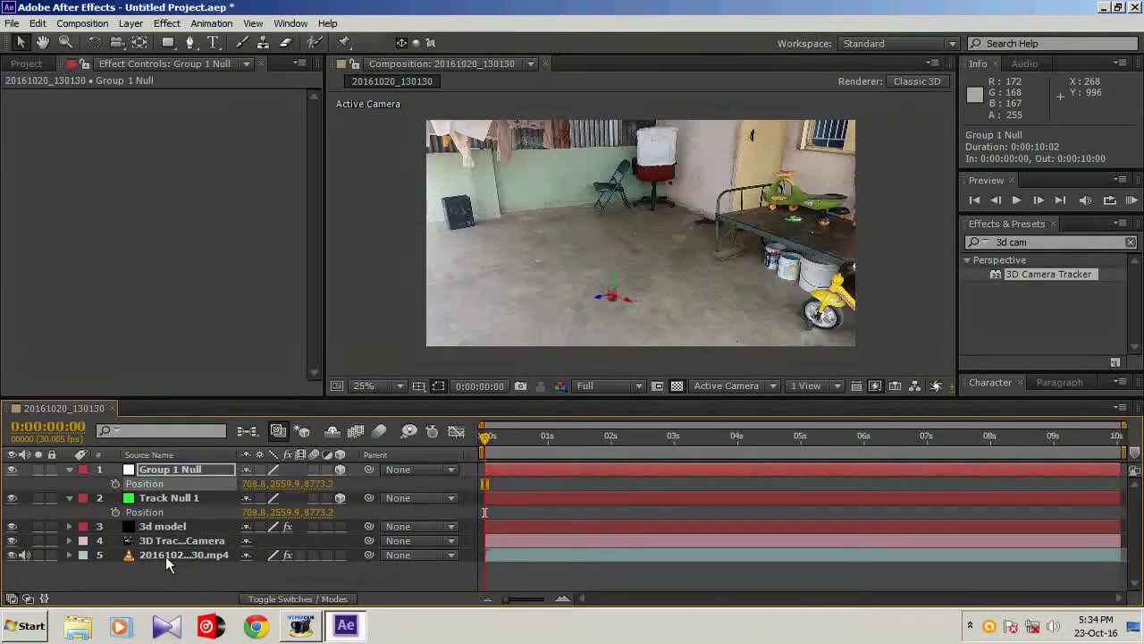
pyautogui.press('Return')
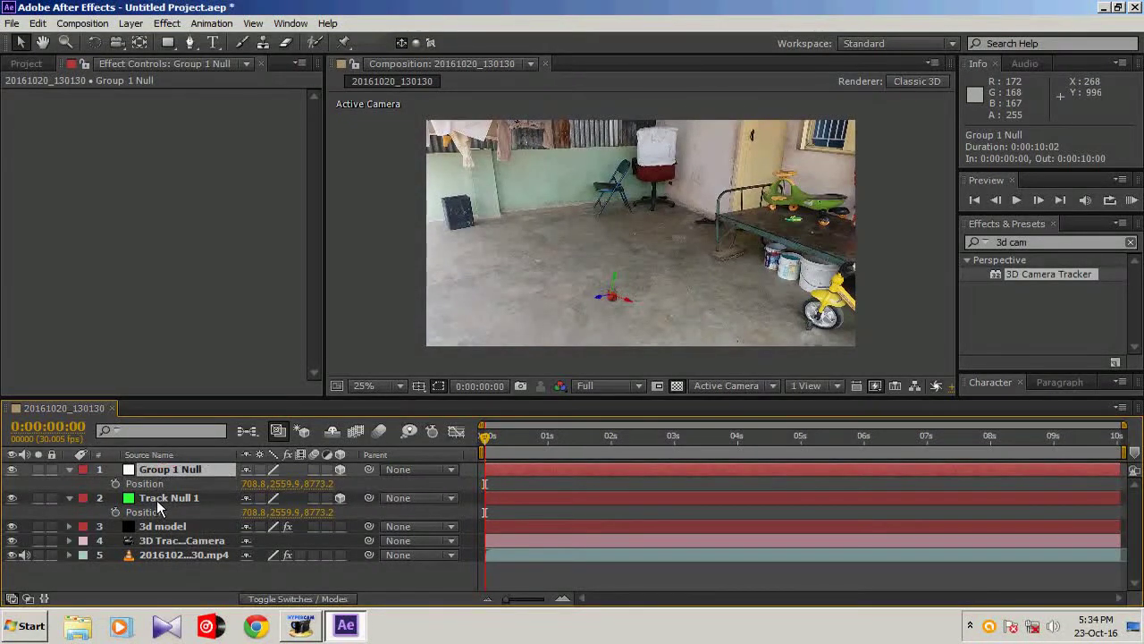
# Copy Track Null 1's Orientation (288.3°, 3.0°, 329.4°) and paste it onto Group 1 Null
pyautogui.click(157, 505)
pyautogui.press('r')
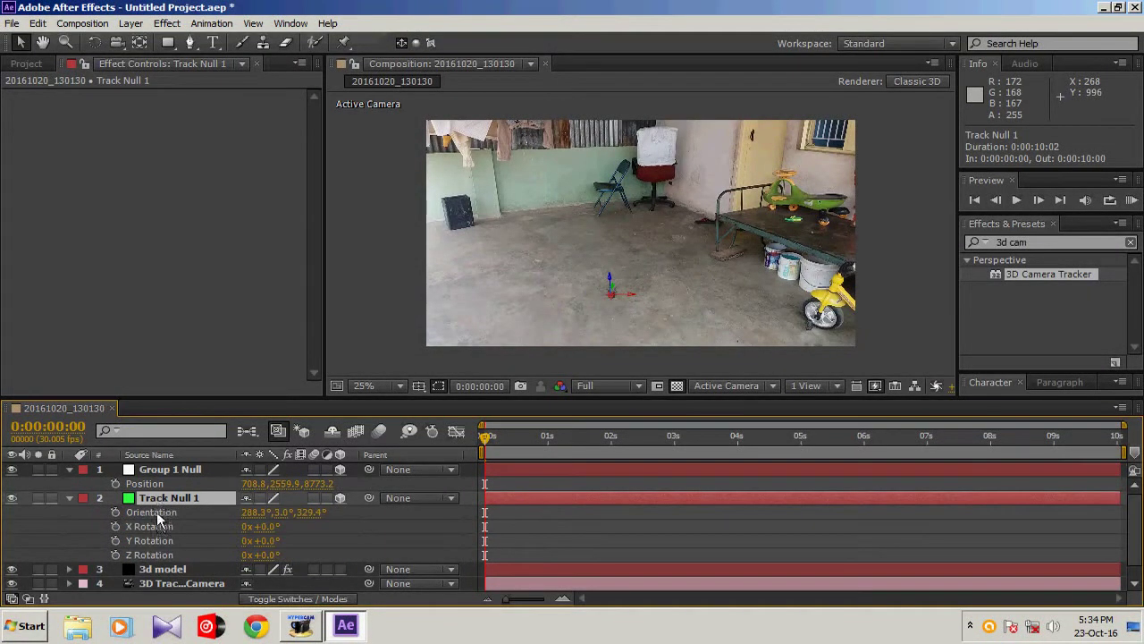
pyautogui.click(156, 512)
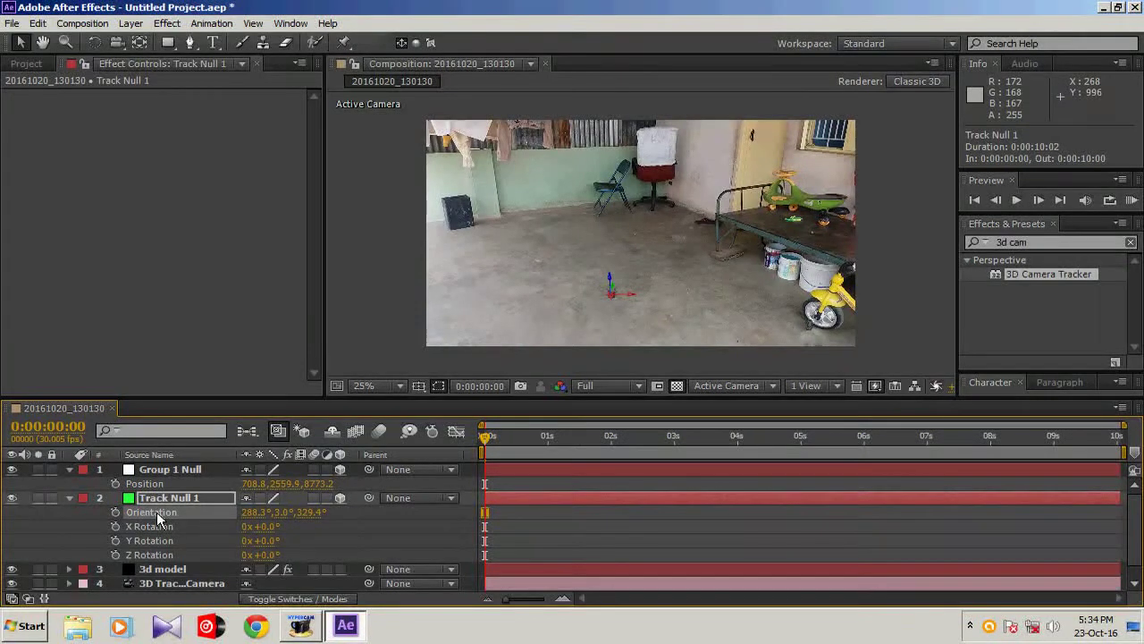
pyautogui.hotkey('ctrl', 'v')
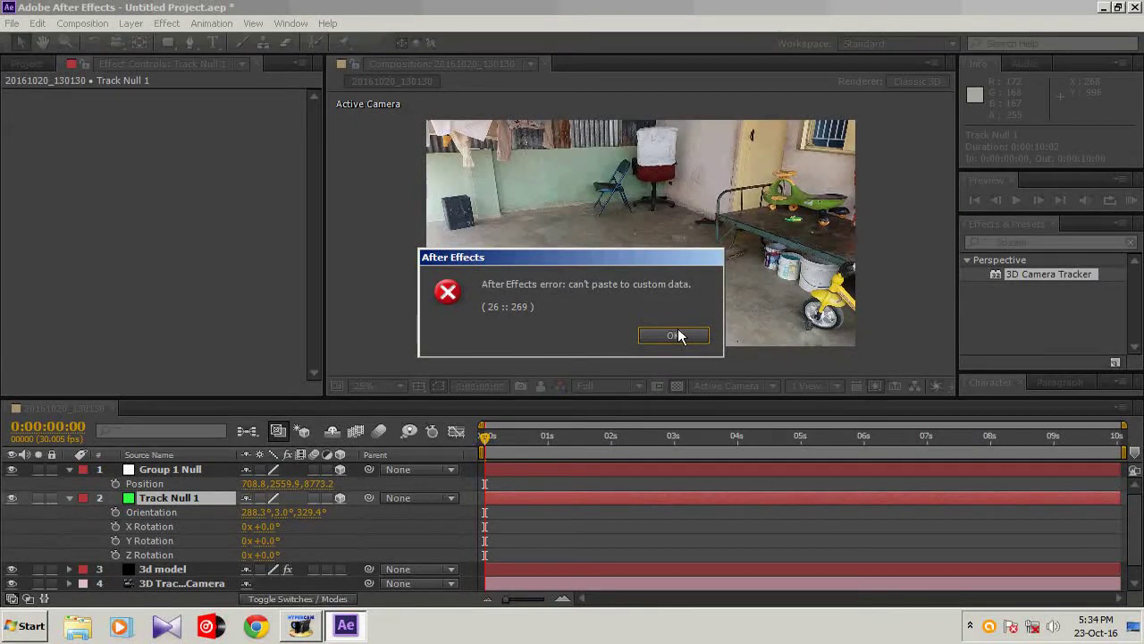
pyautogui.click(677, 333)
pyautogui.click(176, 513)
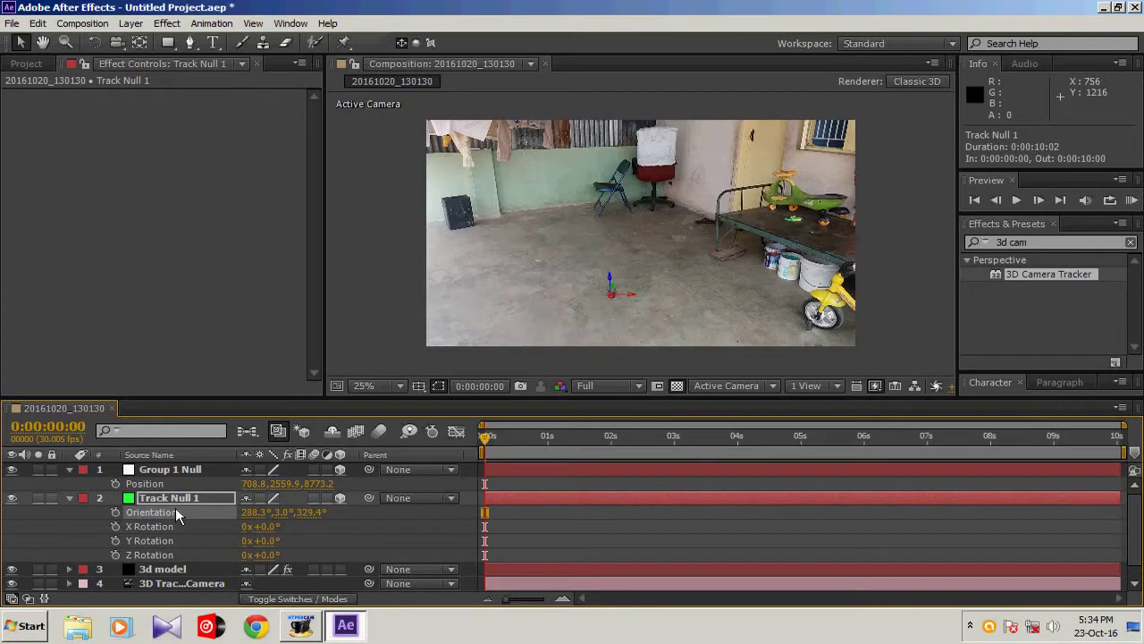
pyautogui.click(176, 472)
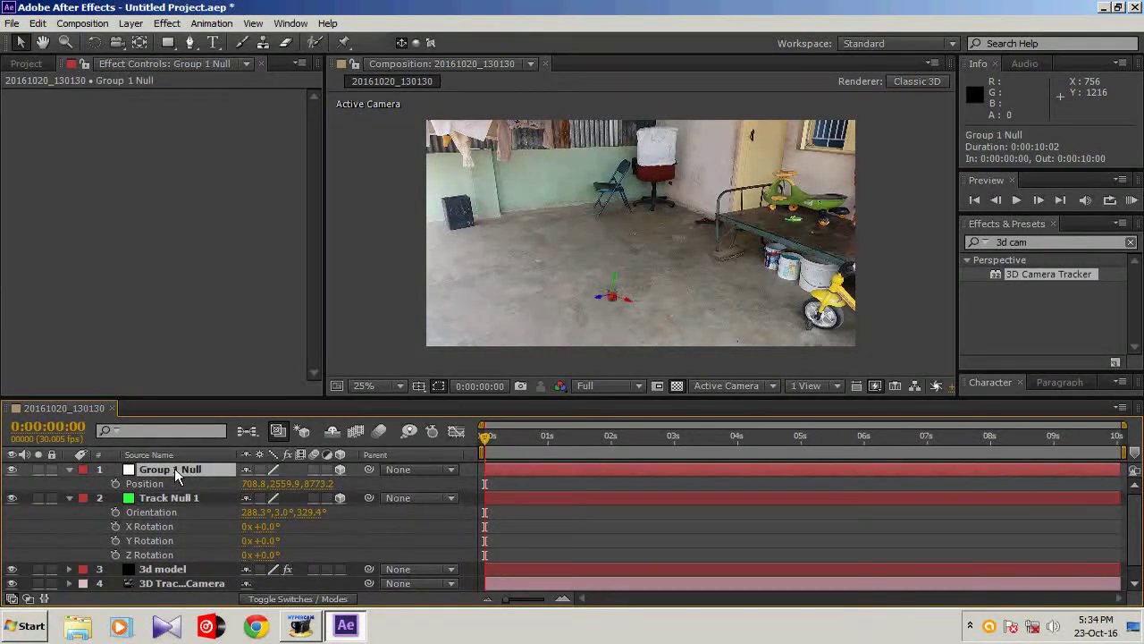
pyautogui.hotkey('ctrl', 'v')
pyautogui.click(176, 487)
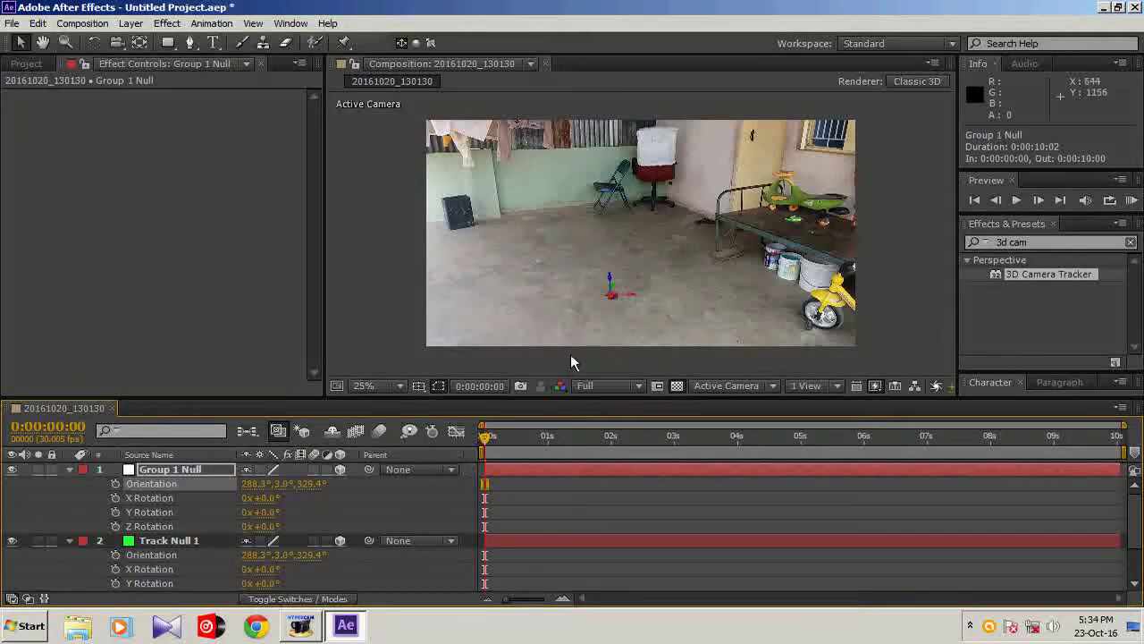
# Pan and zoom the composition view to centre the jet on the floor
pyautogui.scroll(5, 587, 367)
pyautogui.scroll(-4, 587, 362)
pyautogui.scroll(4, 581, 362)
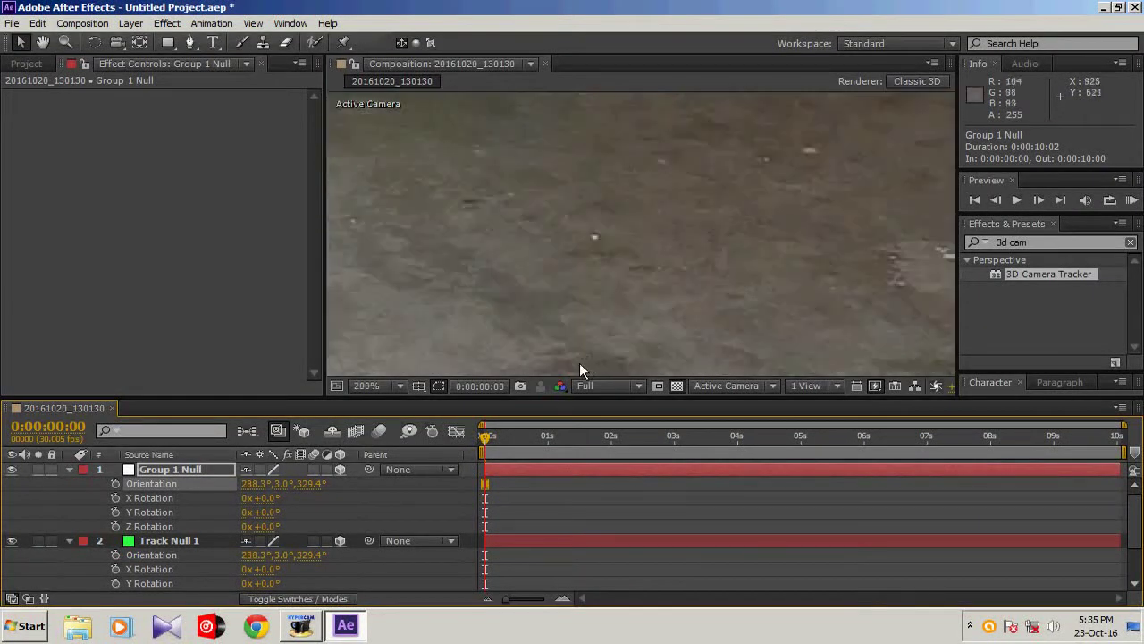
pyautogui.moveTo(600, 290); pyautogui.dragTo(619, 101)
pyautogui.moveTo(572, 366); pyautogui.dragTo(638, 187)
pyautogui.scroll(3, 616, 214)
pyautogui.scroll(-3, 451, 239)
pyautogui.scroll(1, 452, 238)
pyautogui.moveTo(452, 238); pyautogui.dragTo(620, 286)
pyautogui.scroll(-5, 664, 232)
# Collapse Track Null 1 and scale Group 1 Null up to about 1073%
pyautogui.click(164, 472)
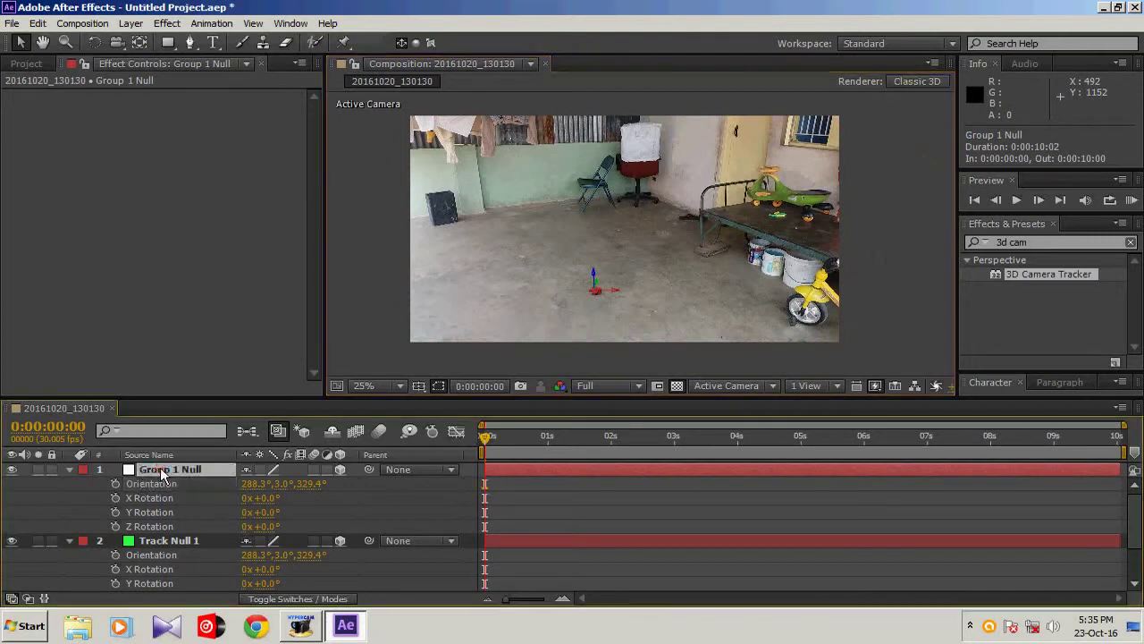
pyautogui.click(70, 542)
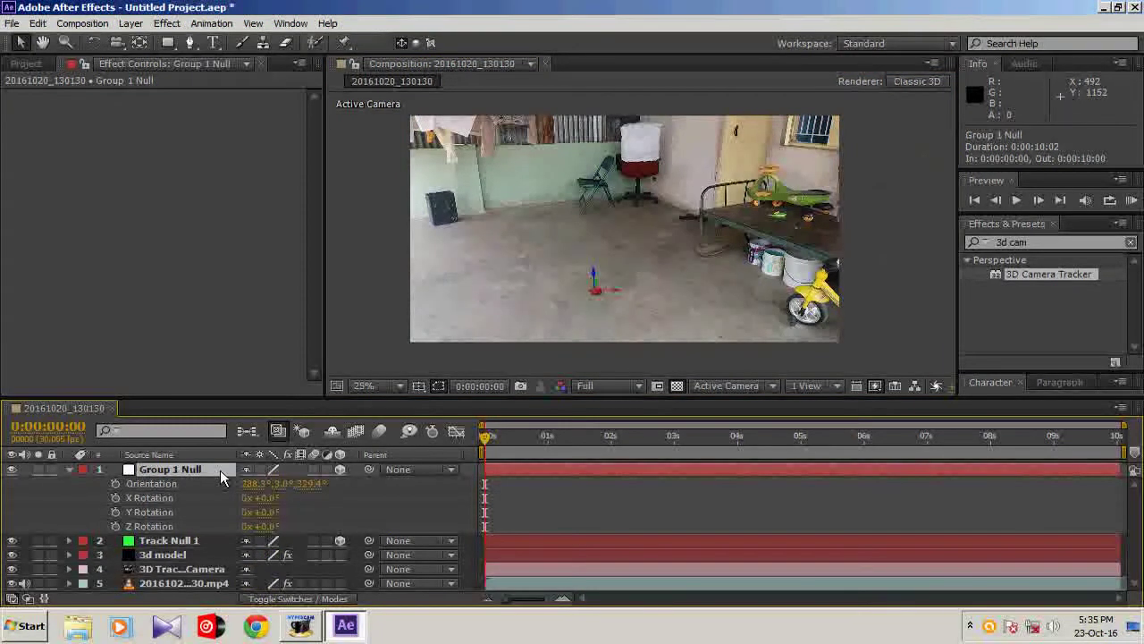
pyautogui.press('s')
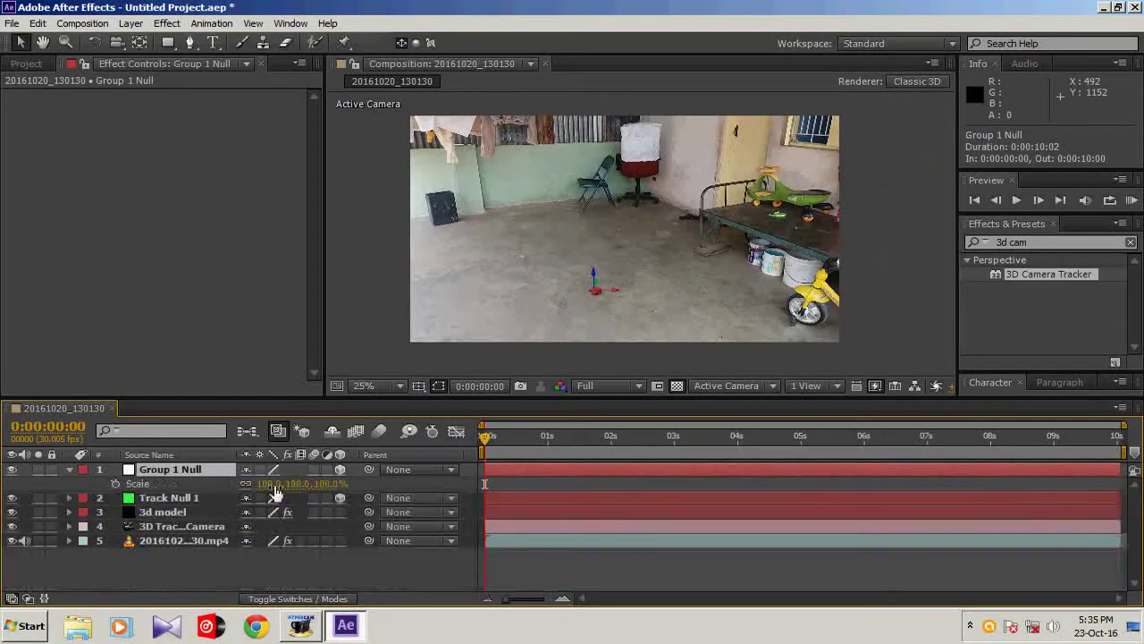
pyautogui.moveTo(275, 483); pyautogui.dragTo(291, 481)
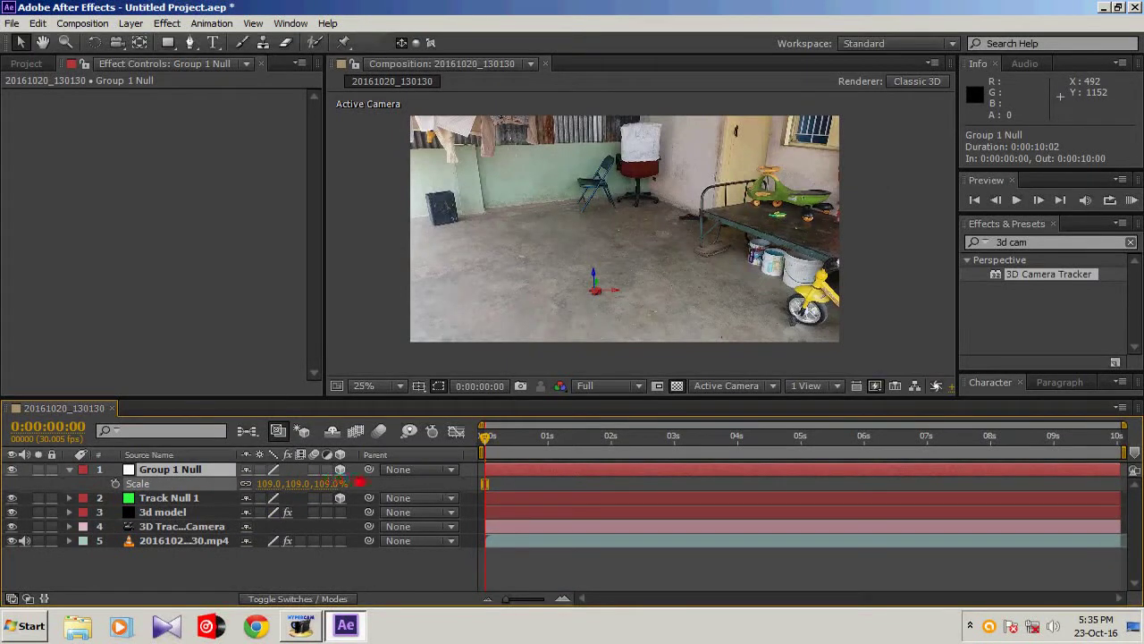
pyautogui.moveTo(359, 483); pyautogui.dragTo(1114, 453)
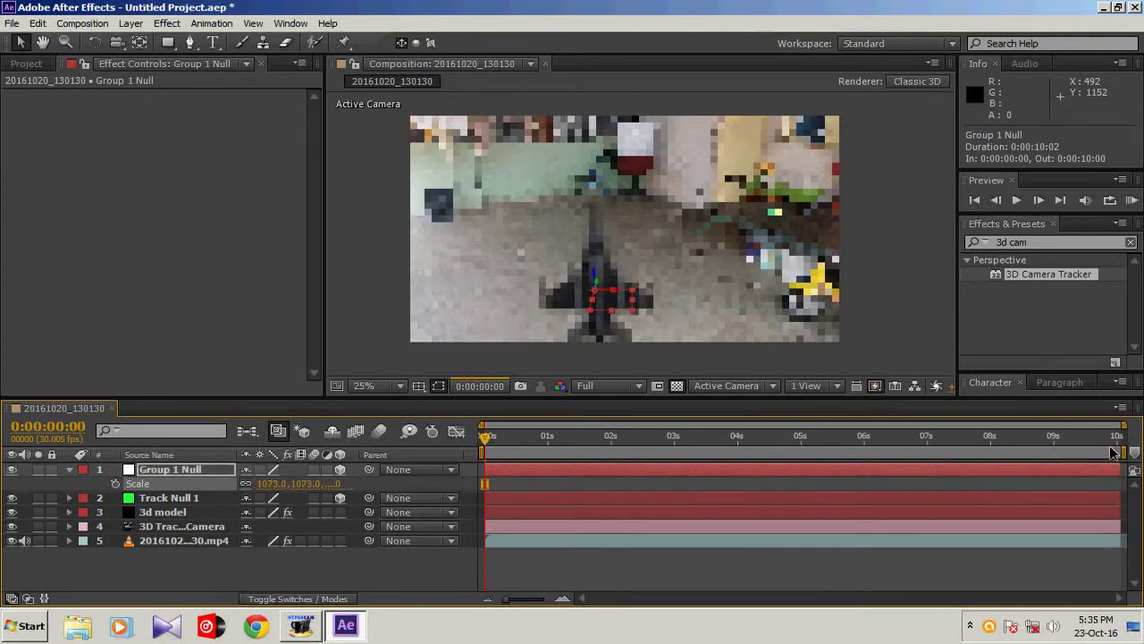
# Set Group 1 Null's X Rotation to 94°, undoing a stray orientation change
pyautogui.click(148, 472)
pyautogui.press('r')
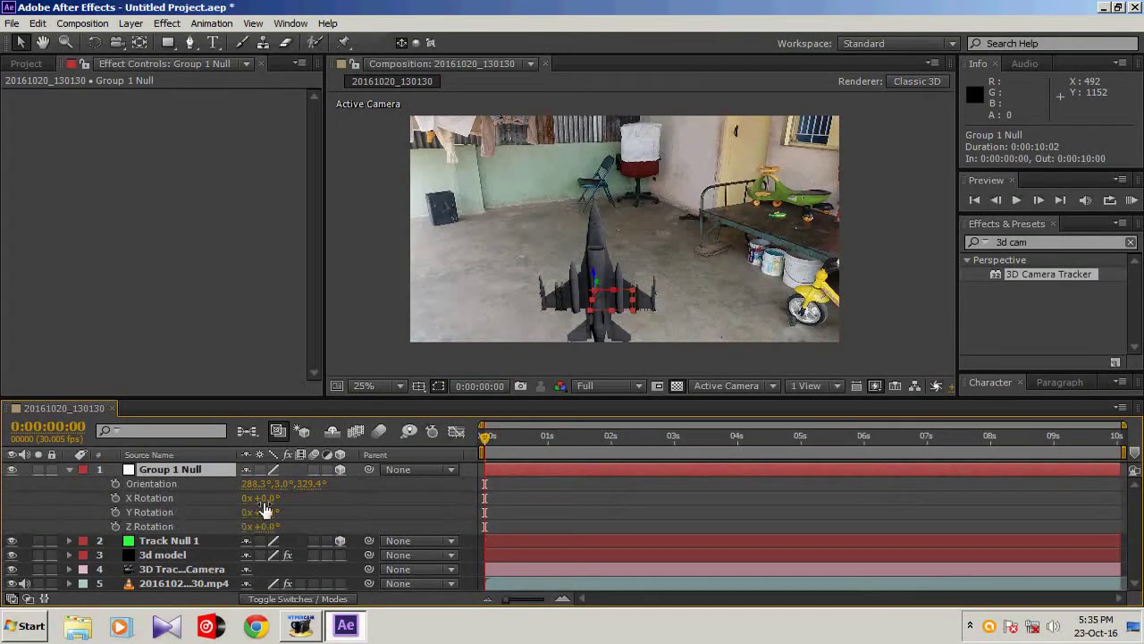
pyautogui.moveTo(268, 497); pyautogui.dragTo(354, 495)
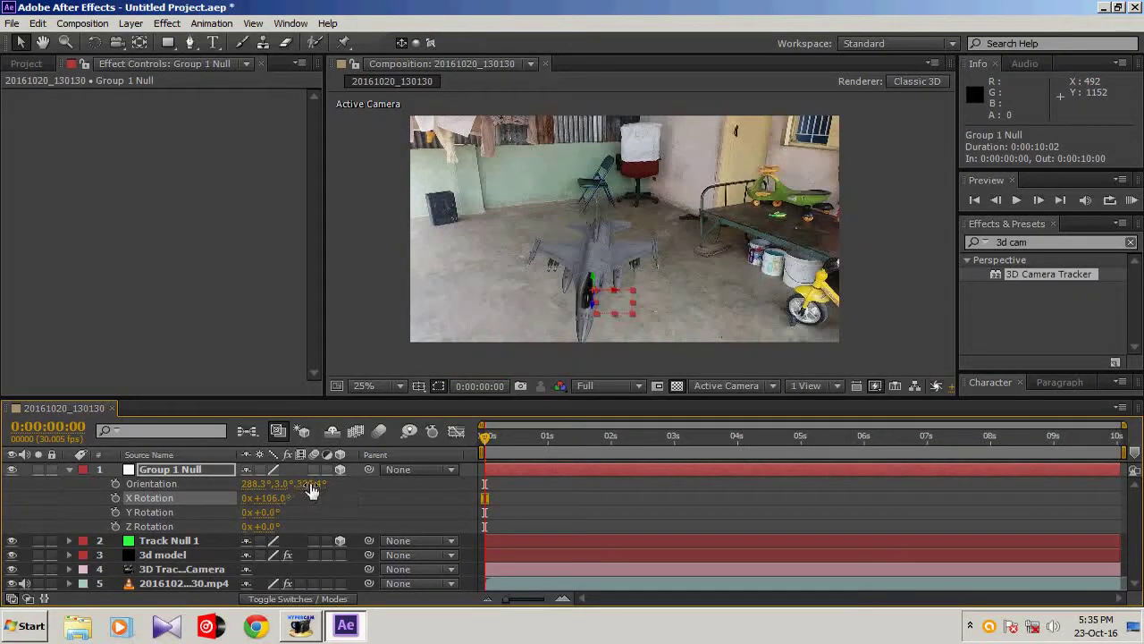
pyautogui.moveTo(310, 488); pyautogui.dragTo(302, 484)
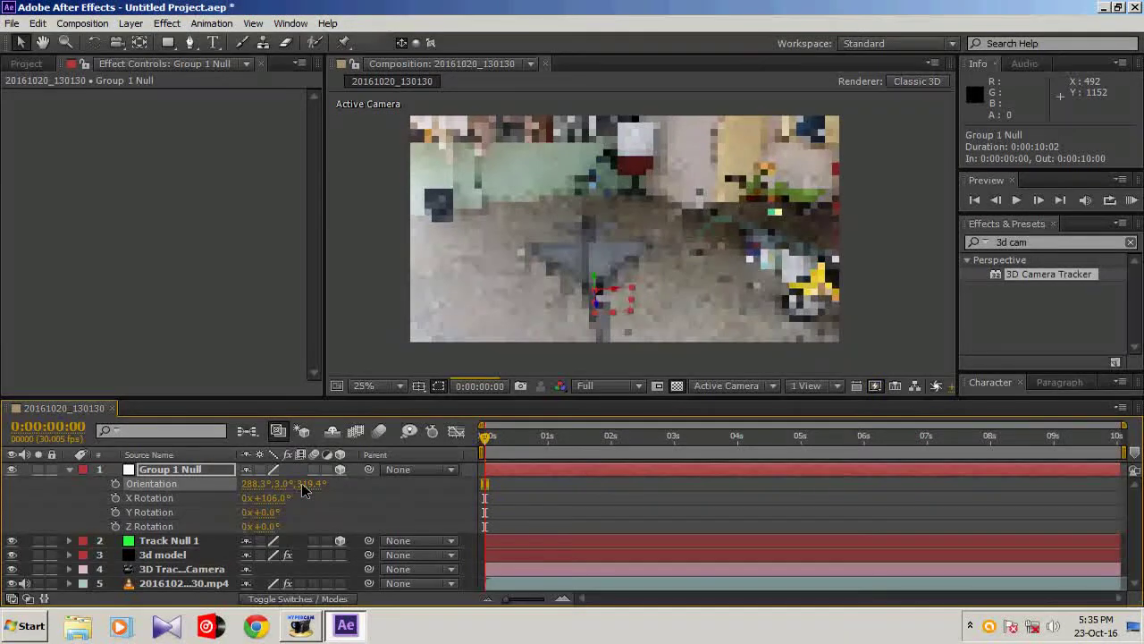
pyautogui.hotkey('ctrl', 'z')
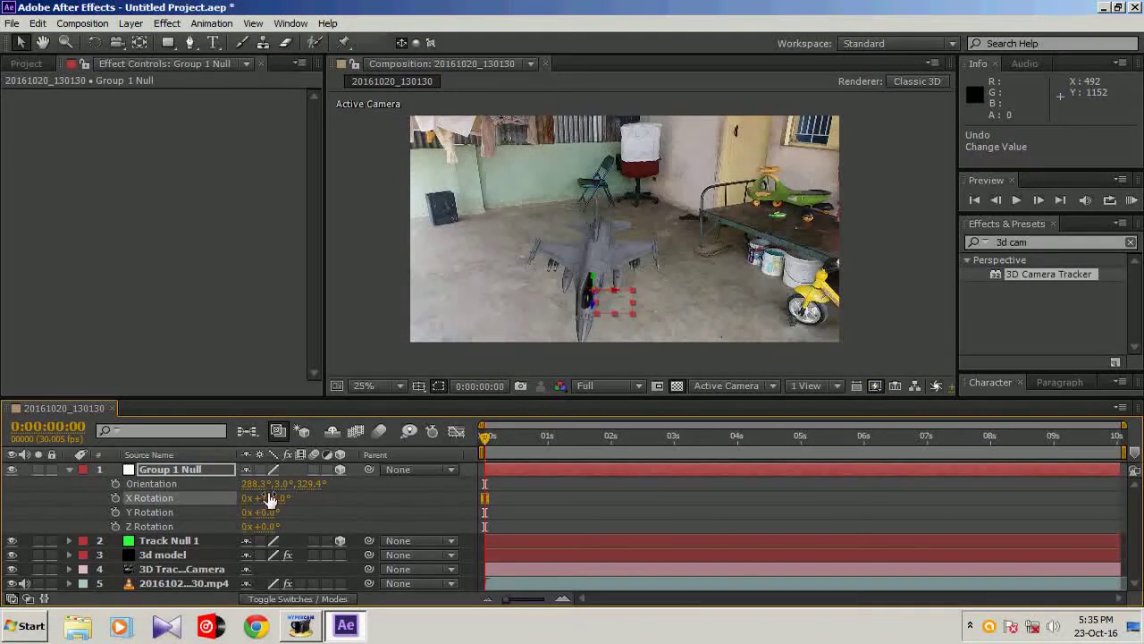
pyautogui.moveTo(270, 499); pyautogui.dragTo(265, 501)
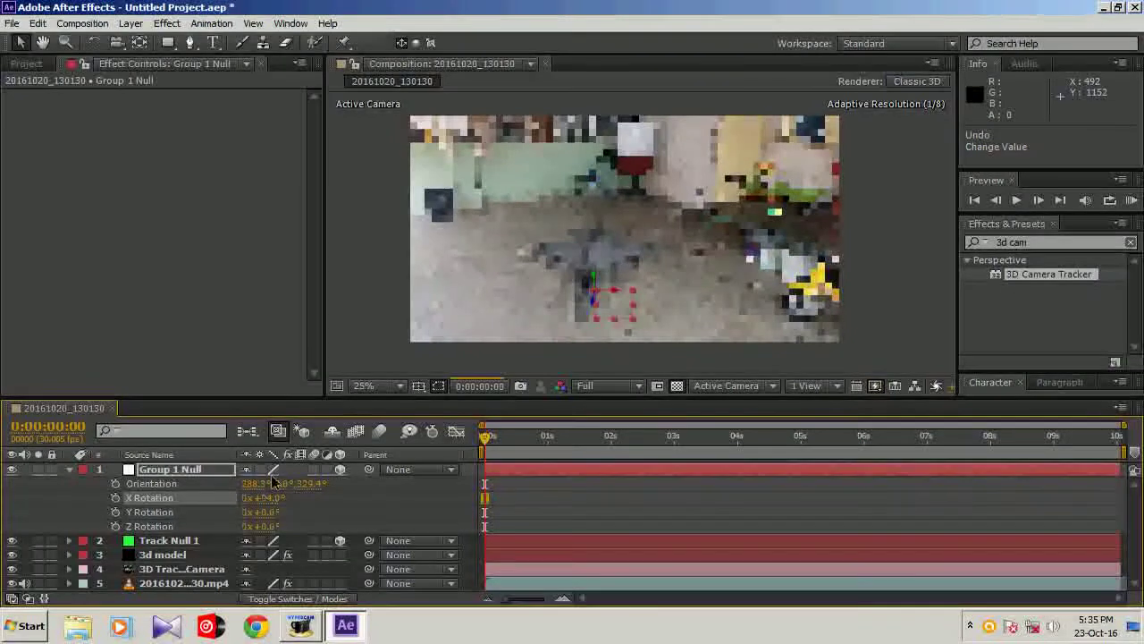
# Try a Z Rotation tilt, undo it to keep Z at 0°, and reselect Group 1 Null
pyautogui.scroll(8, 612, 280)
pyautogui.scroll(-5, 611, 280)
pyautogui.scroll(-2, 612, 280)
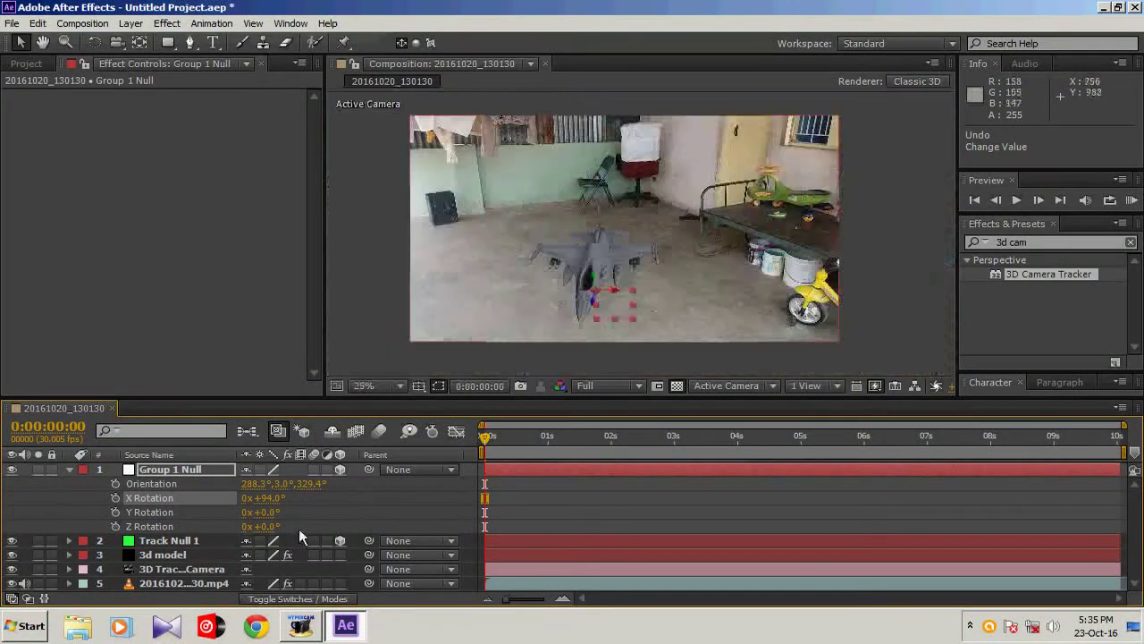
pyautogui.moveTo(274, 526); pyautogui.dragTo(283, 526)
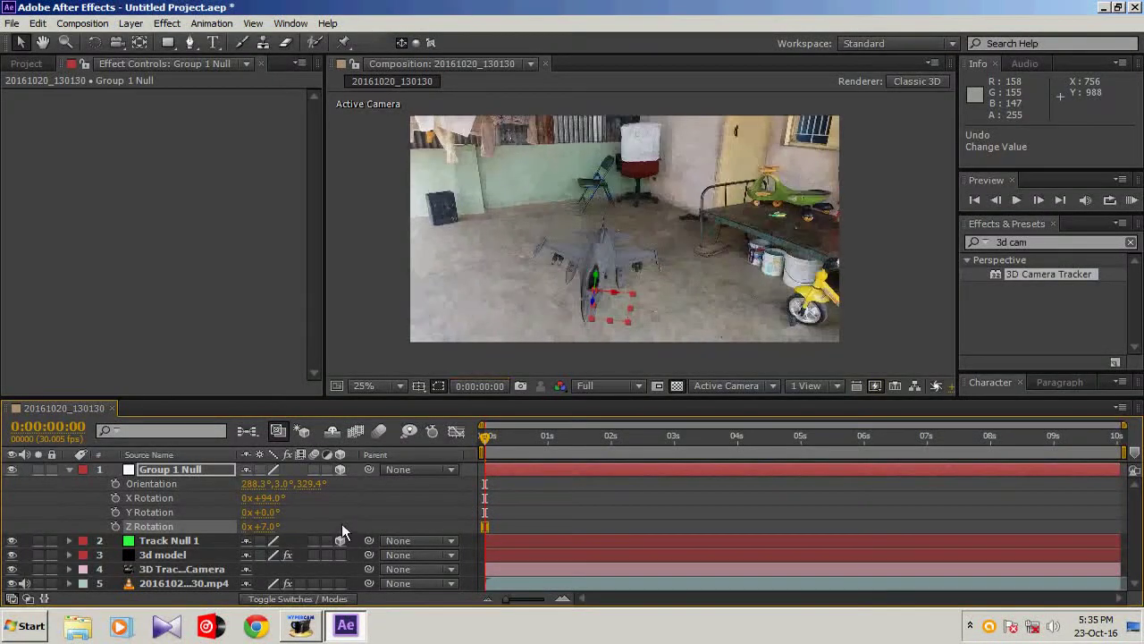
pyautogui.hotkey('ctrl', 'z')
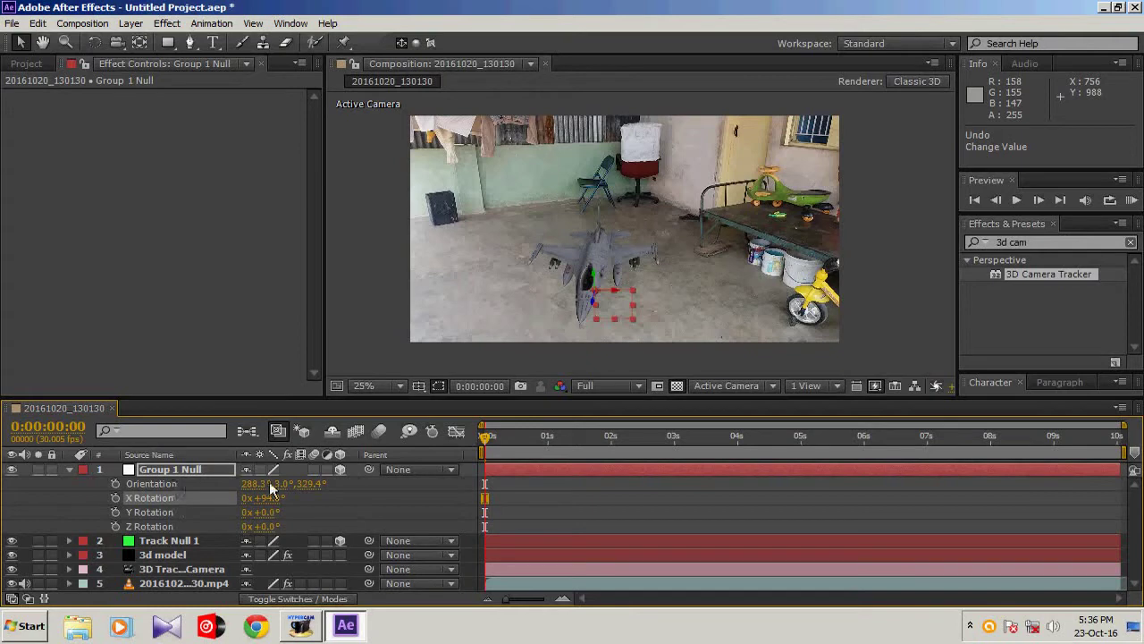
pyautogui.click(213, 482)
pyautogui.click(204, 468)
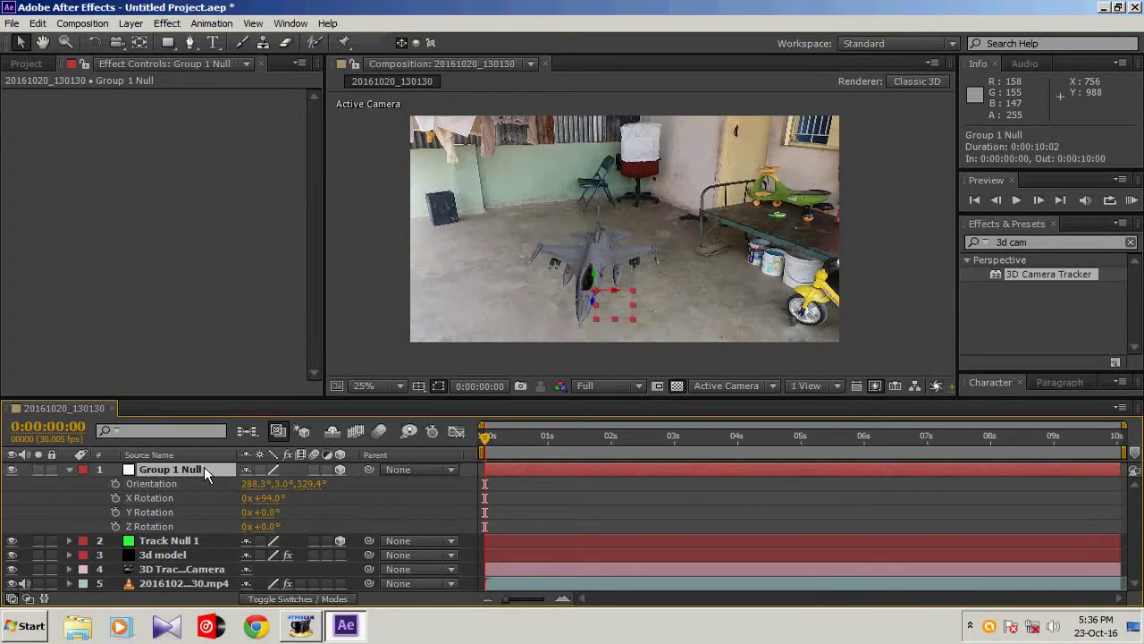
# Scale Group 1 Null up to 1478
pyautogui.press('s')
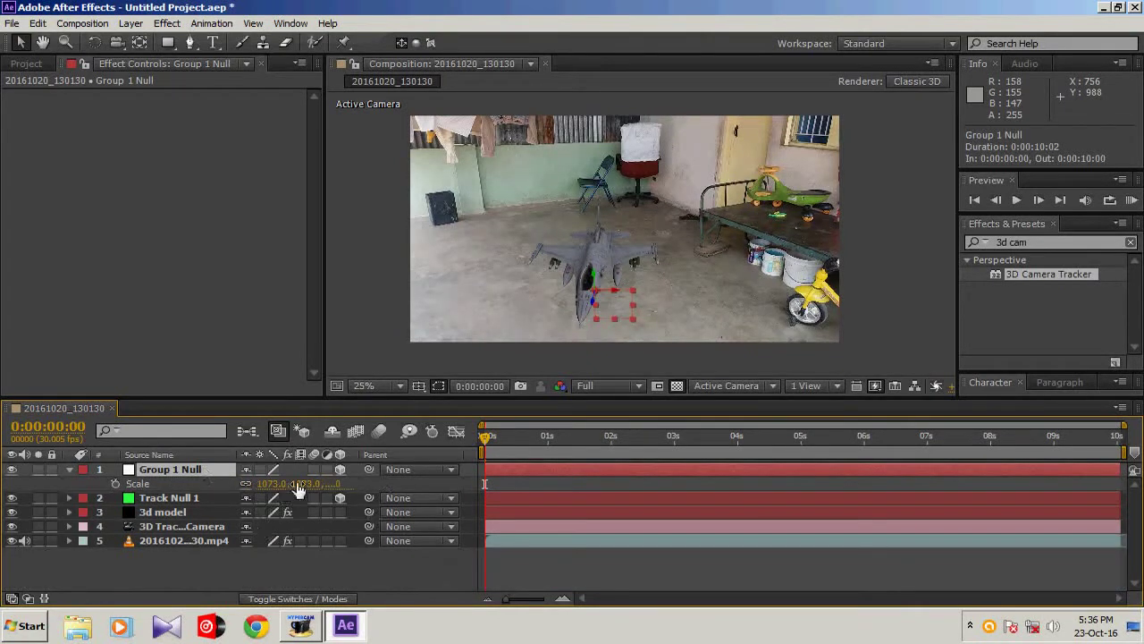
pyautogui.moveTo(304, 483); pyautogui.dragTo(635, 456)
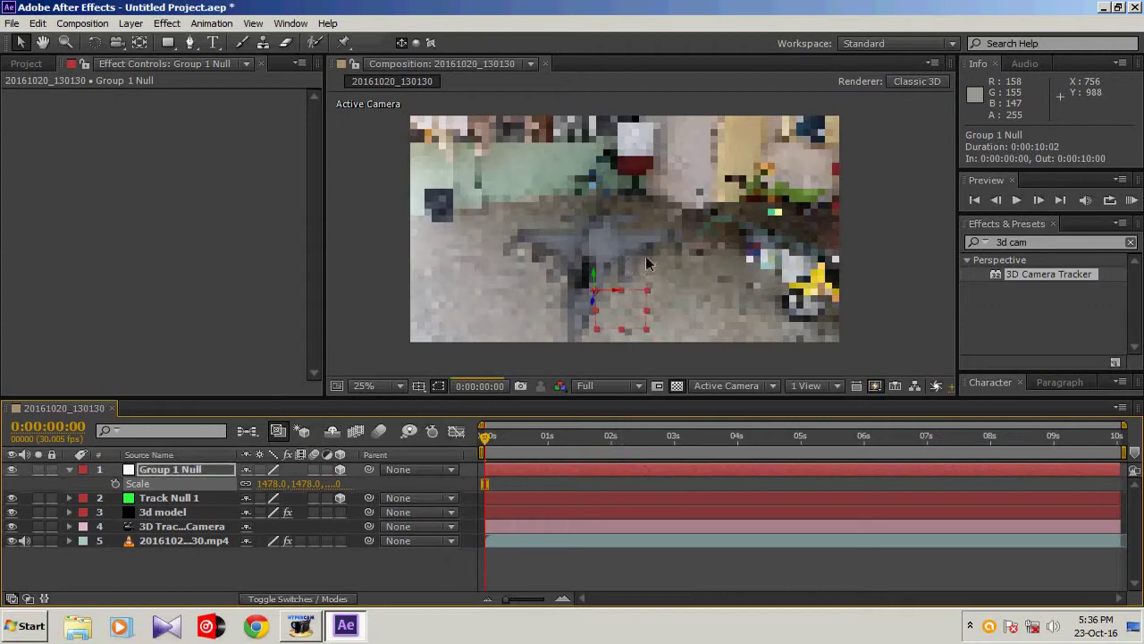
pyautogui.click(174, 473)
# Turn Group 1 Null to −34° Y Rotation
pyautogui.press('r')
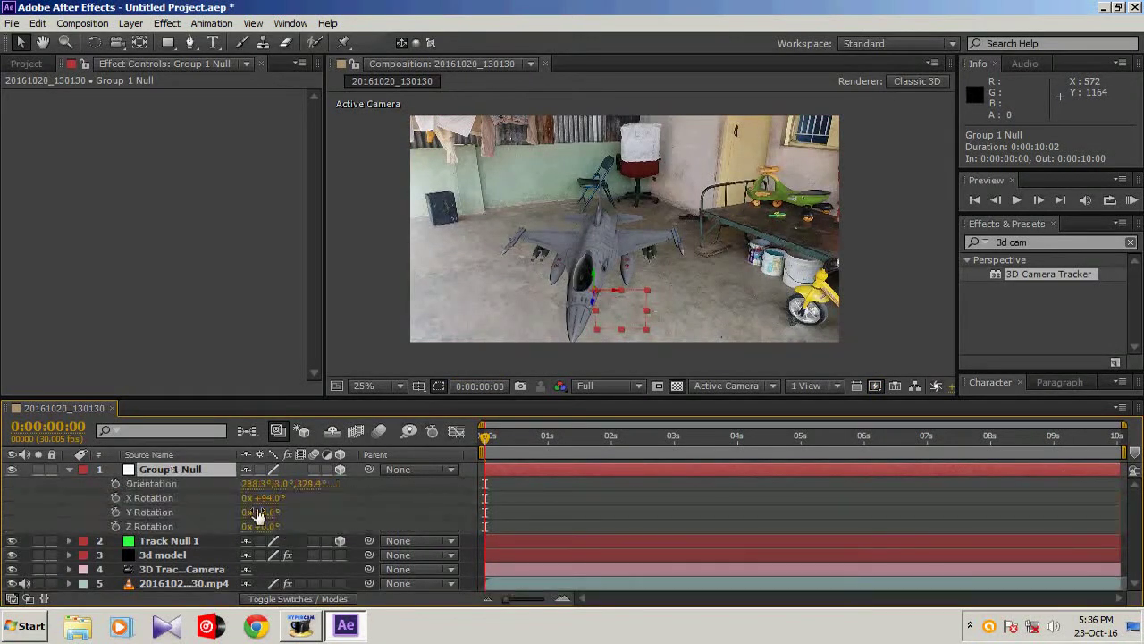
pyautogui.click(272, 512)
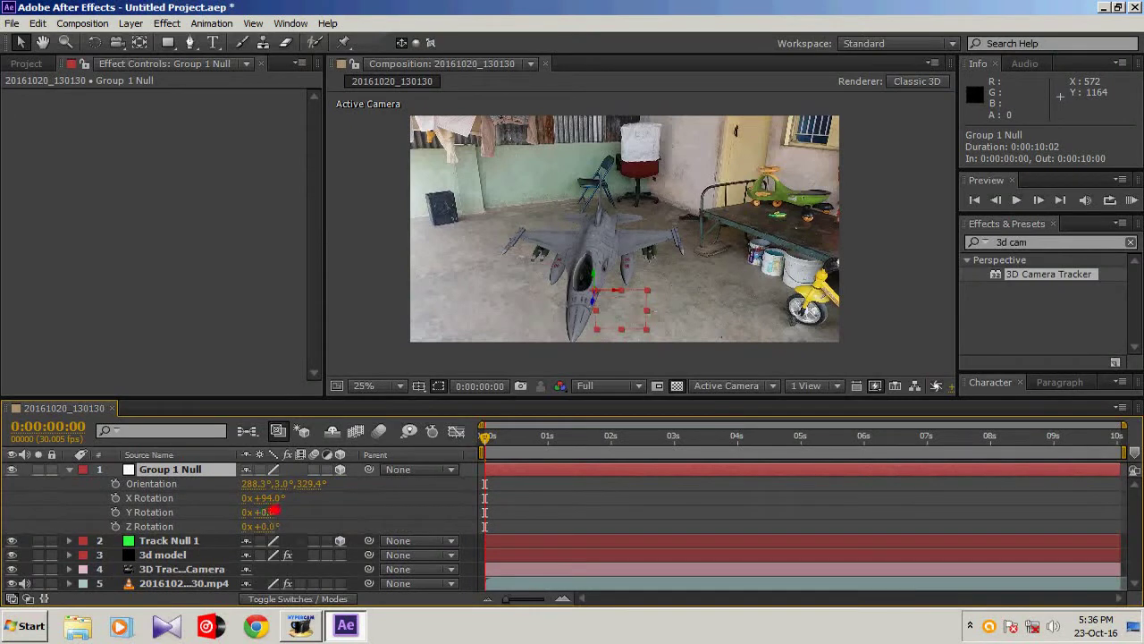
pyautogui.moveTo(273, 512); pyautogui.dragTo(246, 514)
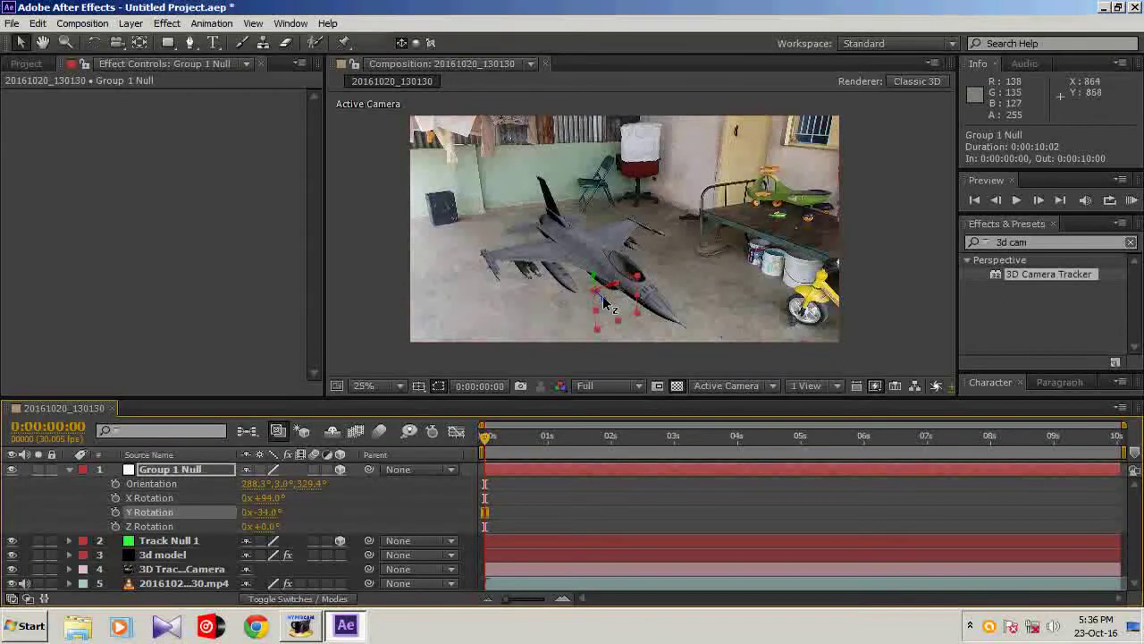
# Move the null in the viewer to Position 509.4, 2528.1, 8862.1 on the floor
pyautogui.moveTo(604, 307); pyautogui.dragTo(593, 291)
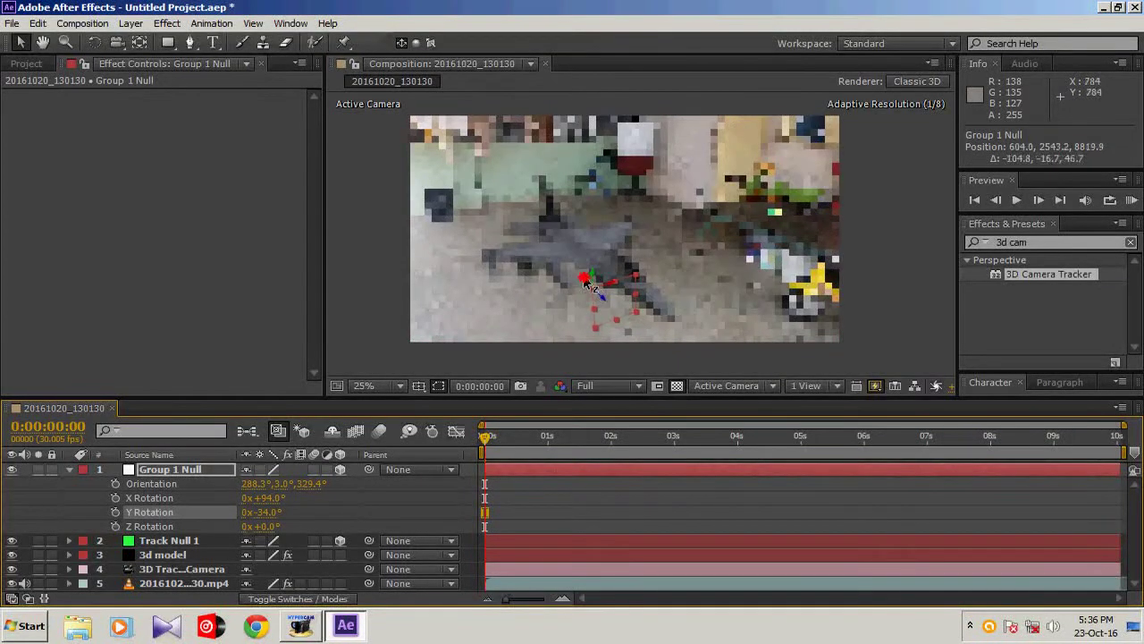
pyautogui.moveTo(586, 281); pyautogui.dragTo(570, 266)
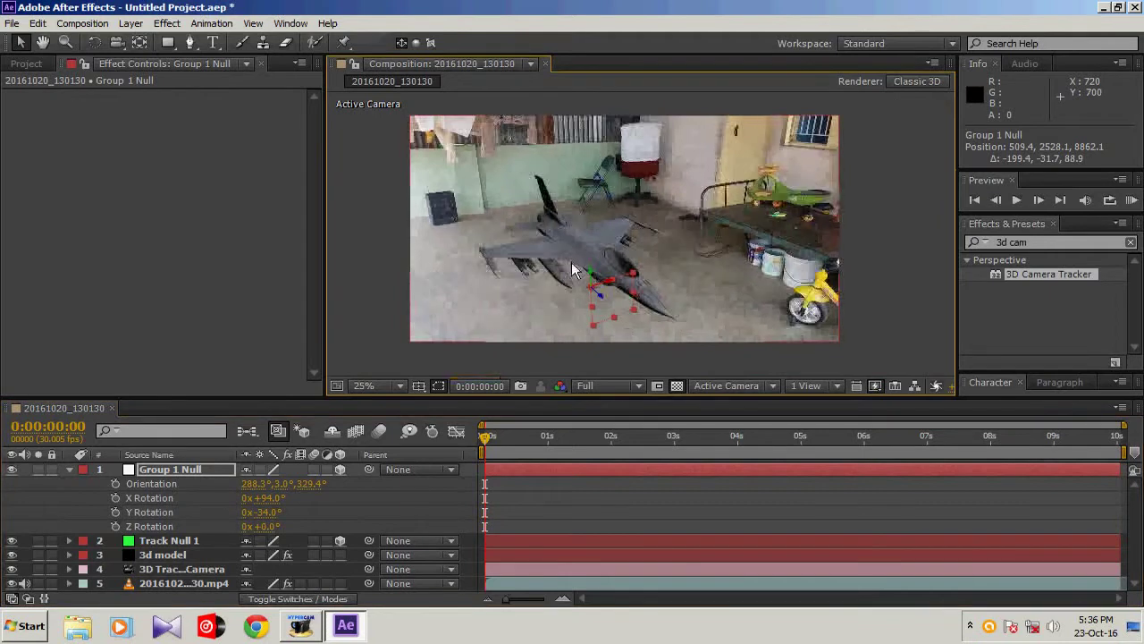
pyautogui.scroll(1, 584, 297)
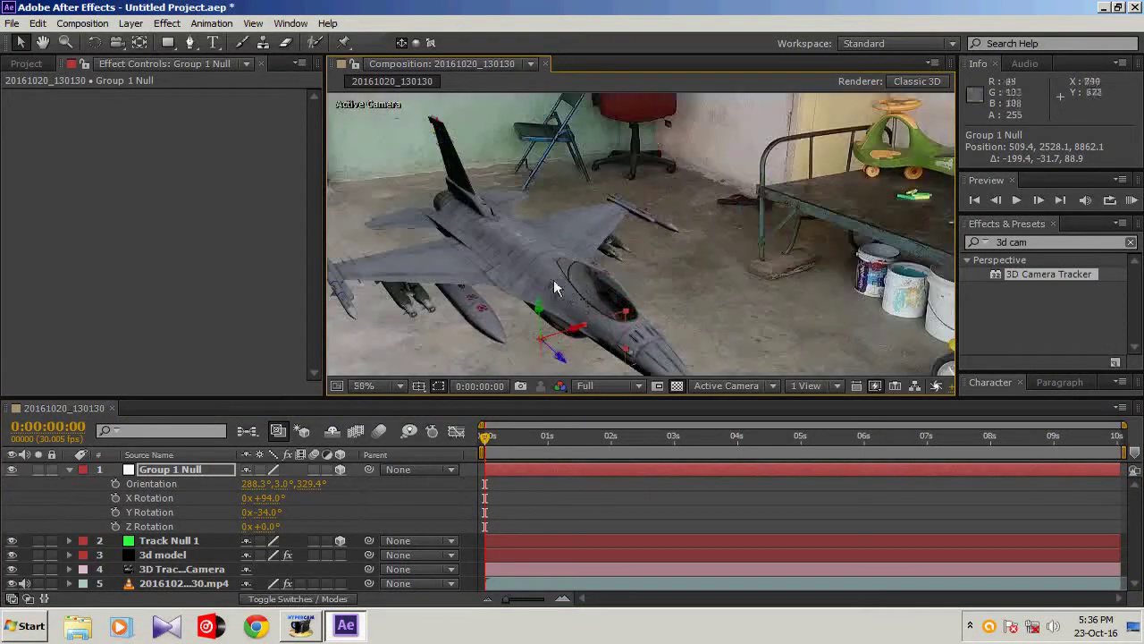
pyautogui.scroll(1, 528, 232)
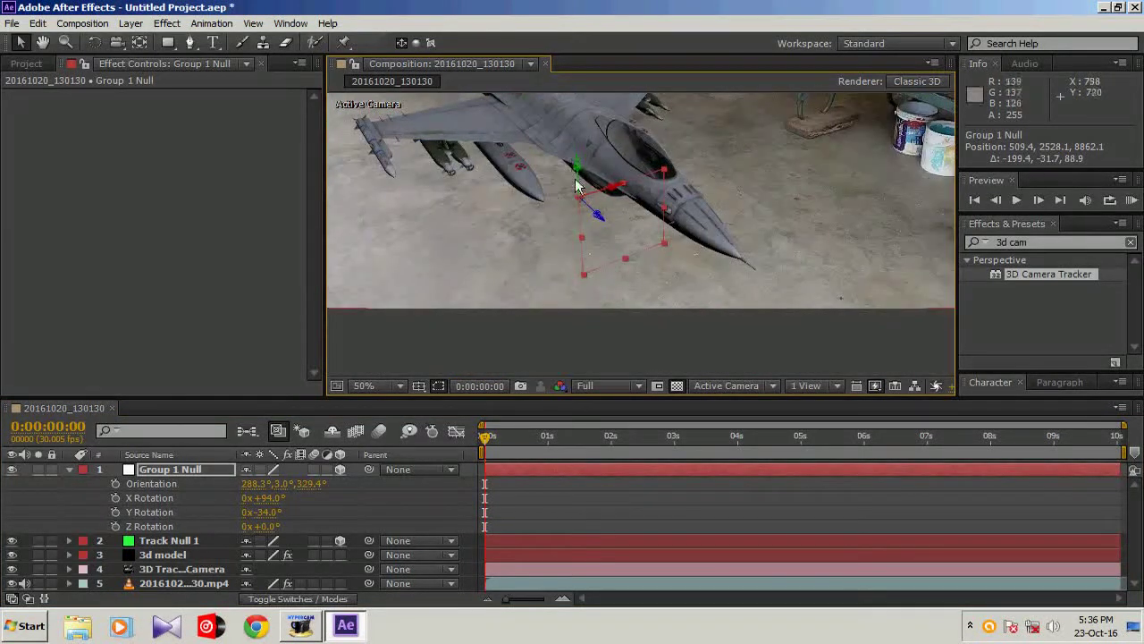
pyautogui.scroll(-4, 552, 221)
pyautogui.scroll(4, 552, 221)
pyautogui.scroll(-2, 572, 224)
pyautogui.moveTo(608, 169); pyautogui.dragTo(599, 244)
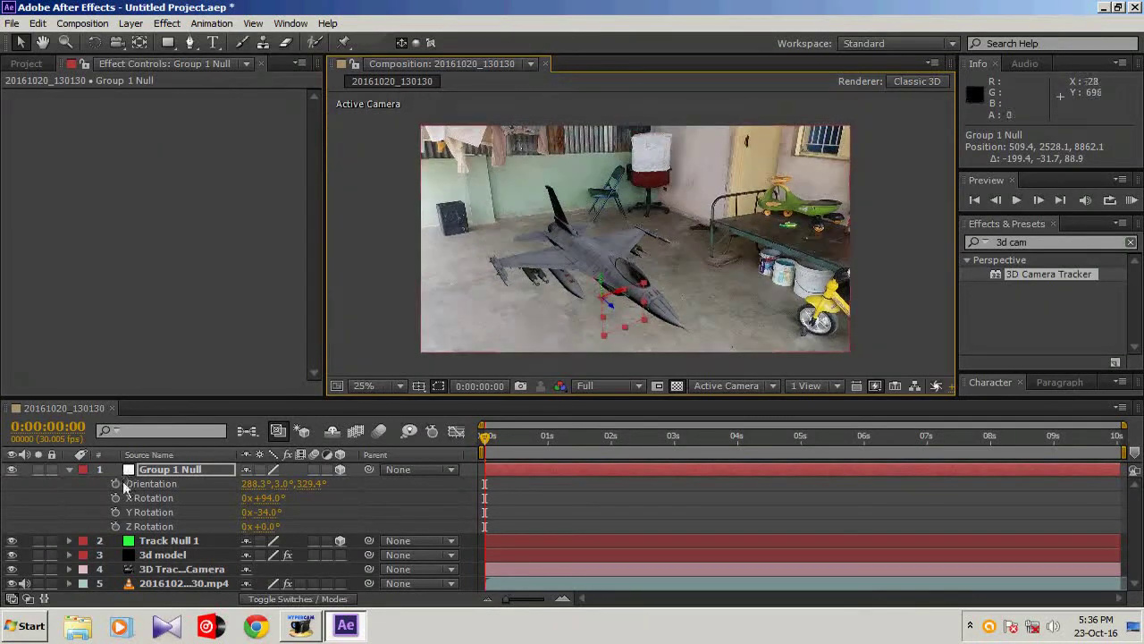
# Set the 3d model's Aircraft Rig Landing Gear to 100% and inspect the jet's underside
pyautogui.click(67, 470)
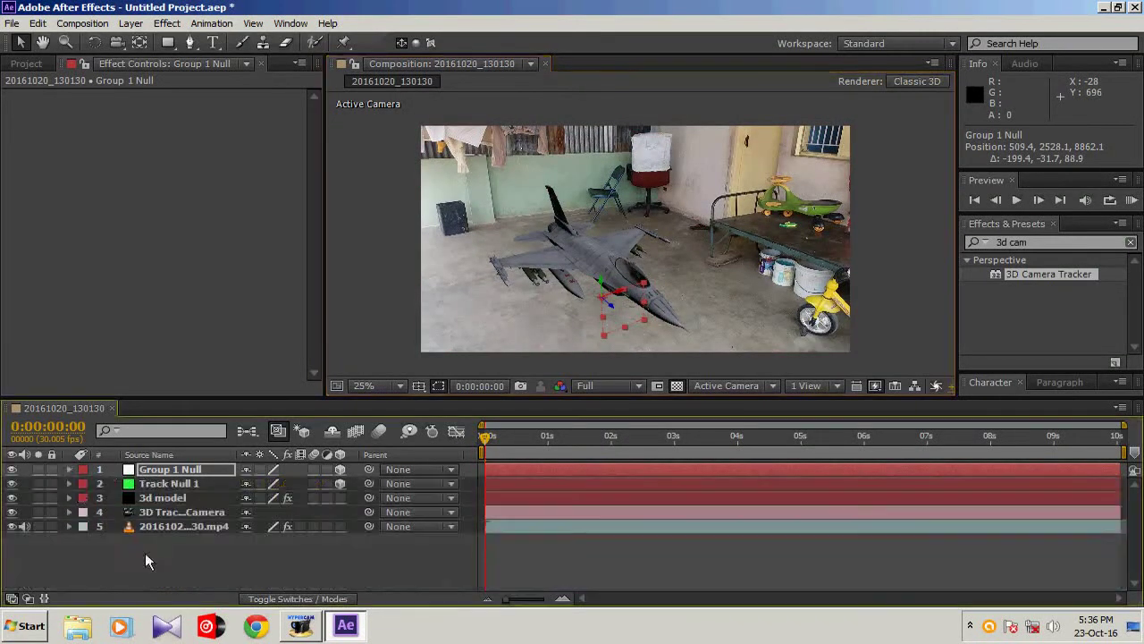
pyautogui.click(163, 498)
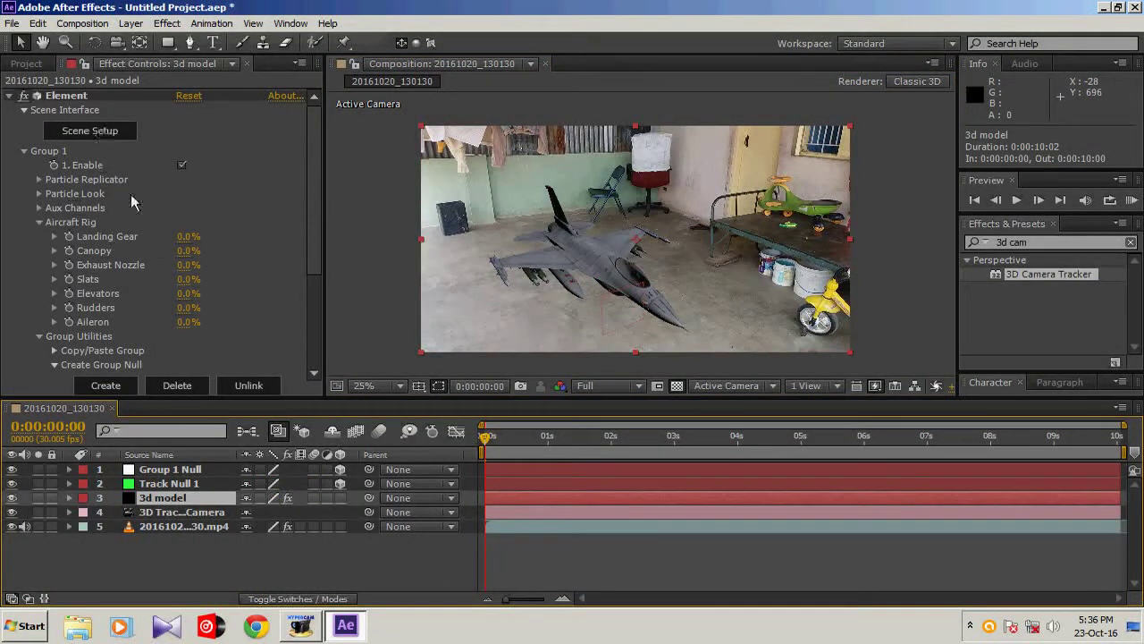
pyautogui.click(24, 152)
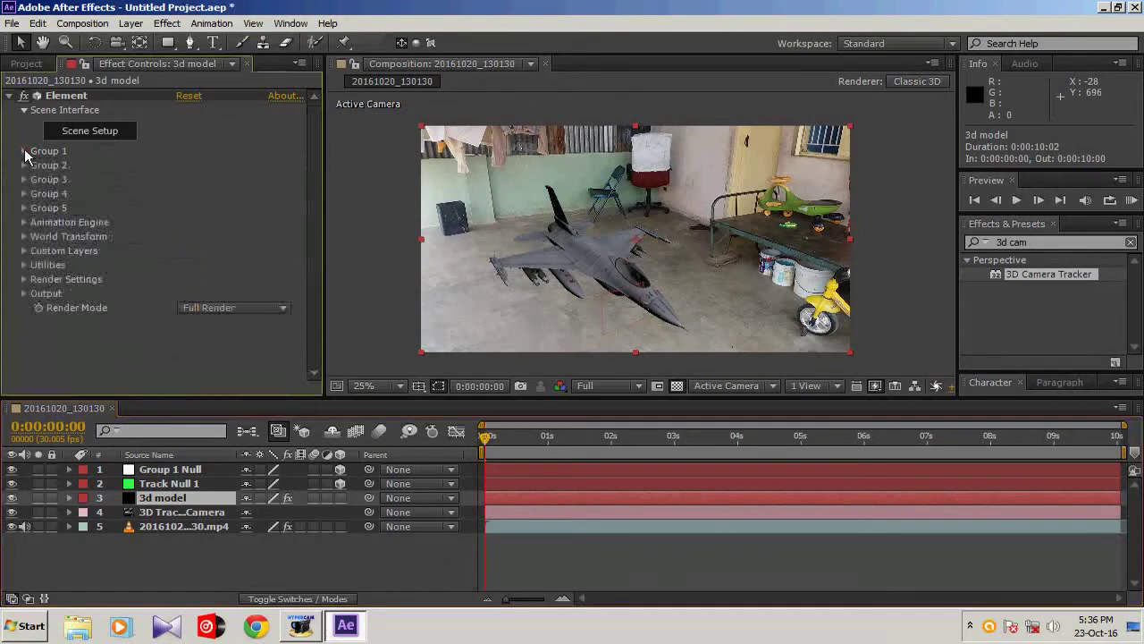
pyautogui.click(24, 152)
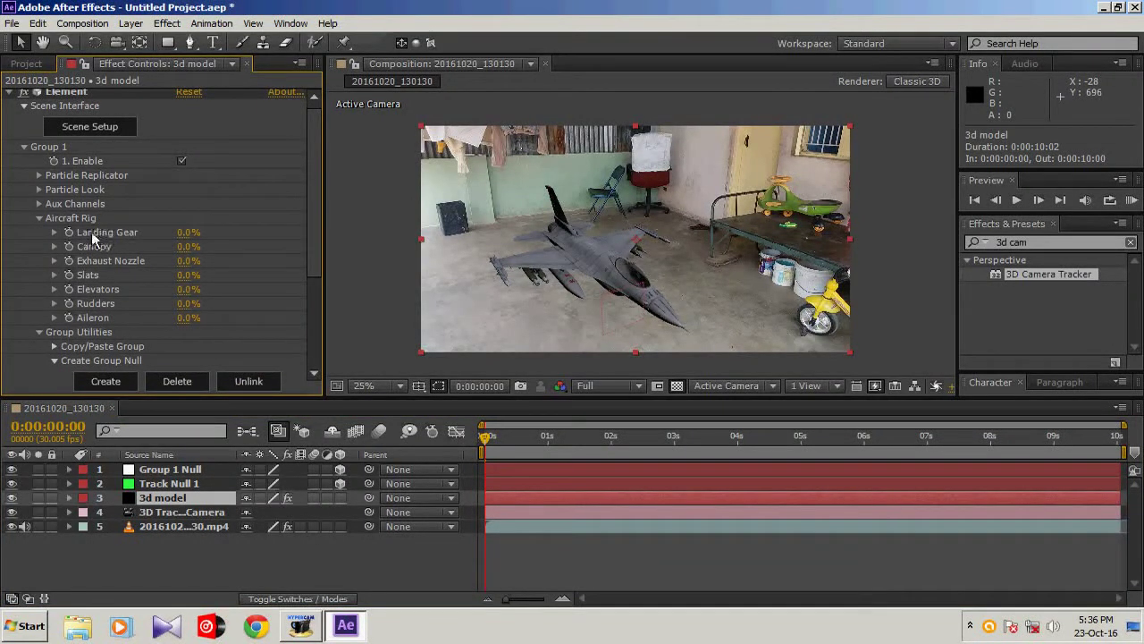
pyautogui.moveTo(186, 235); pyautogui.dragTo(385, 229)
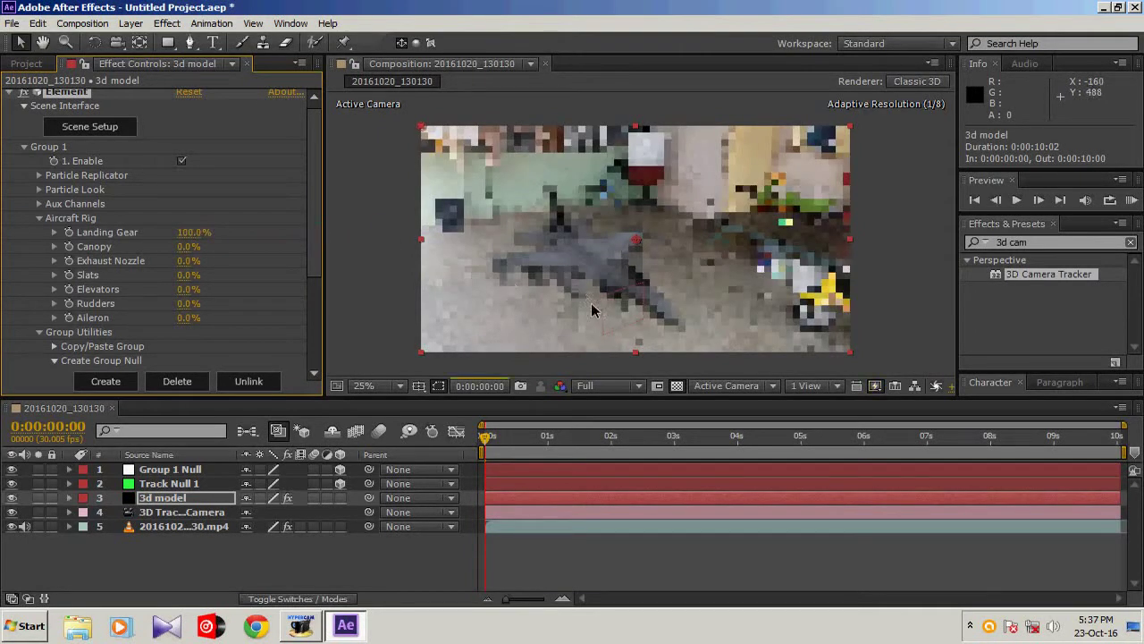
pyautogui.scroll(2, 589, 305)
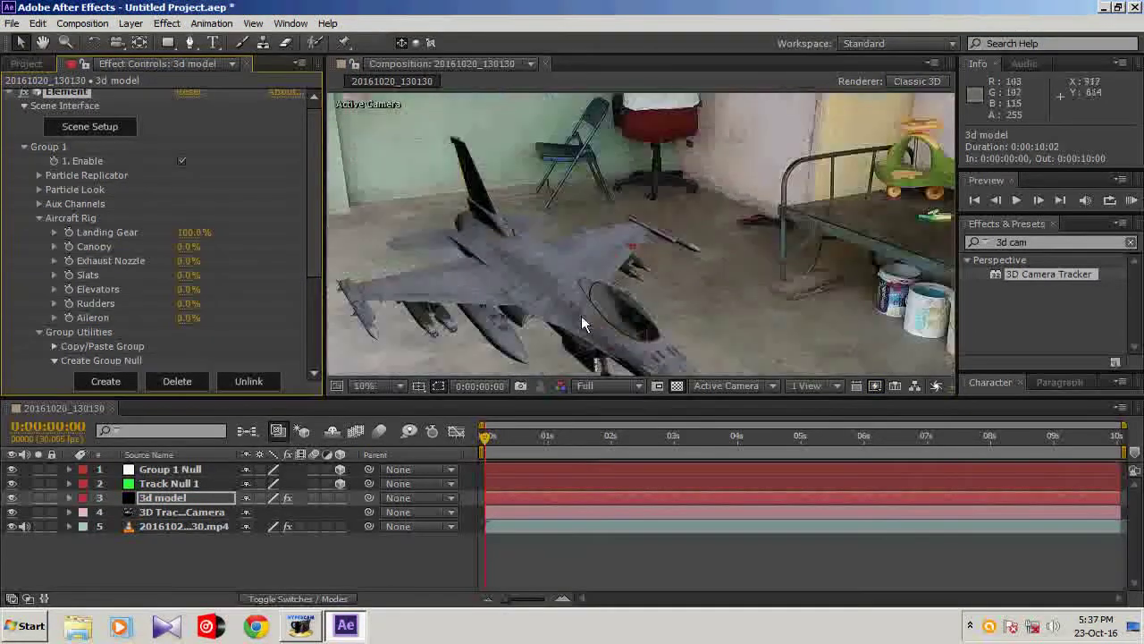
pyautogui.moveTo(581, 315); pyautogui.dragTo(598, 175)
pyautogui.scroll(3, 537, 284)
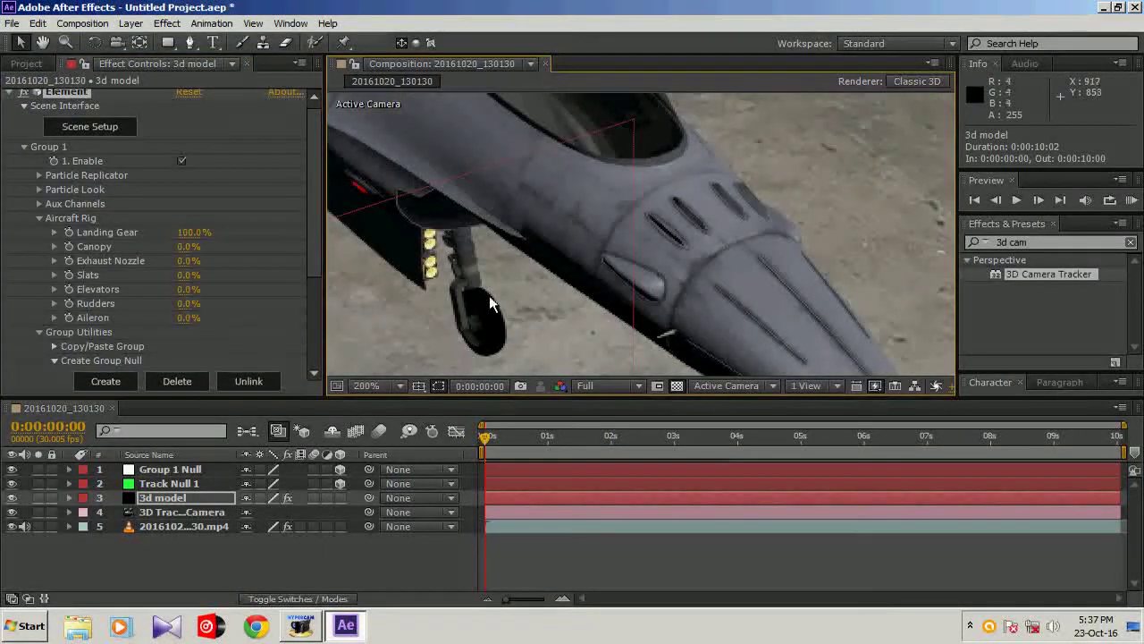
pyautogui.scroll(-3, 490, 296)
pyautogui.scroll(-2, 598, 220)
pyautogui.moveTo(599, 221); pyautogui.dragTo(593, 279)
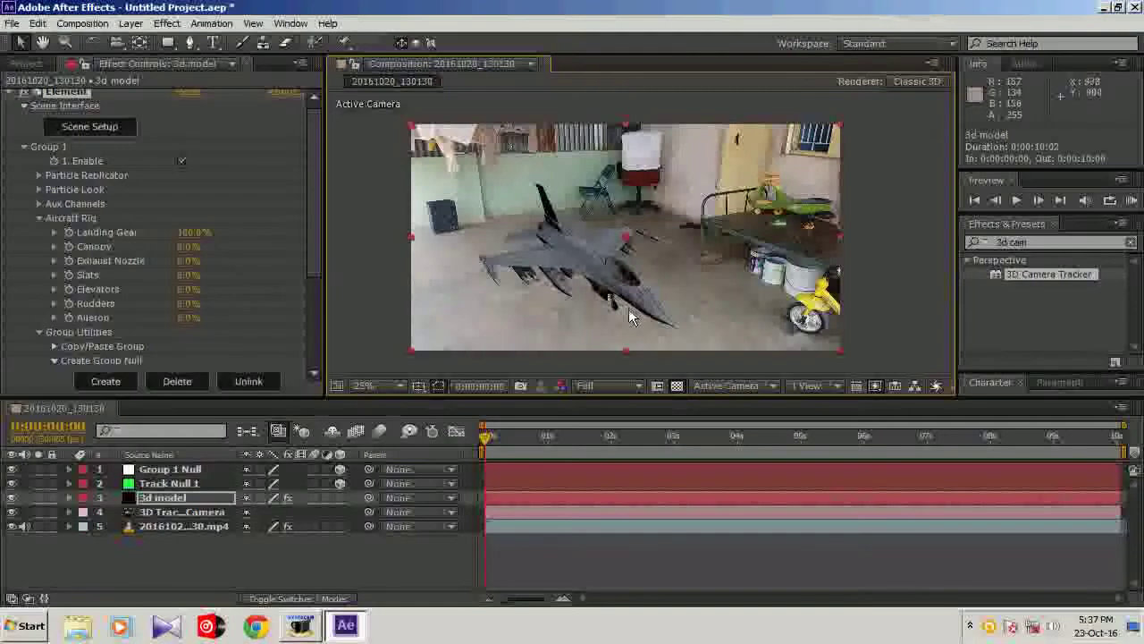
pyautogui.scroll(2, 626, 318)
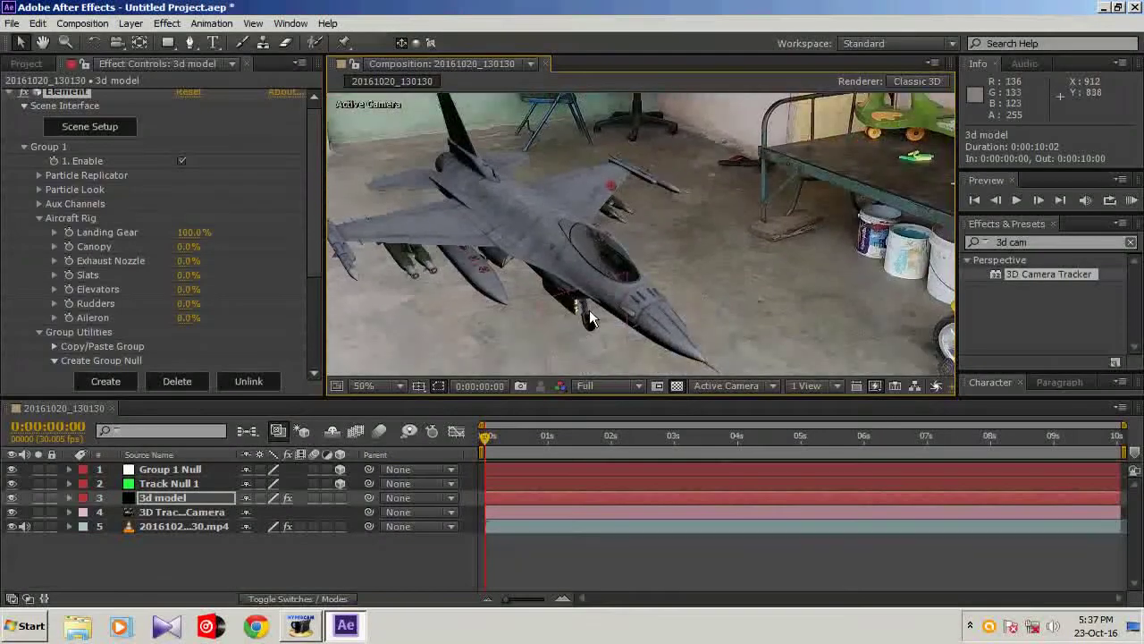
# Check the lowered gear at 0:00:00:10, 0:00:00:28, 0:00:02:01 and 0:00:03:06
pyautogui.click(491, 437)
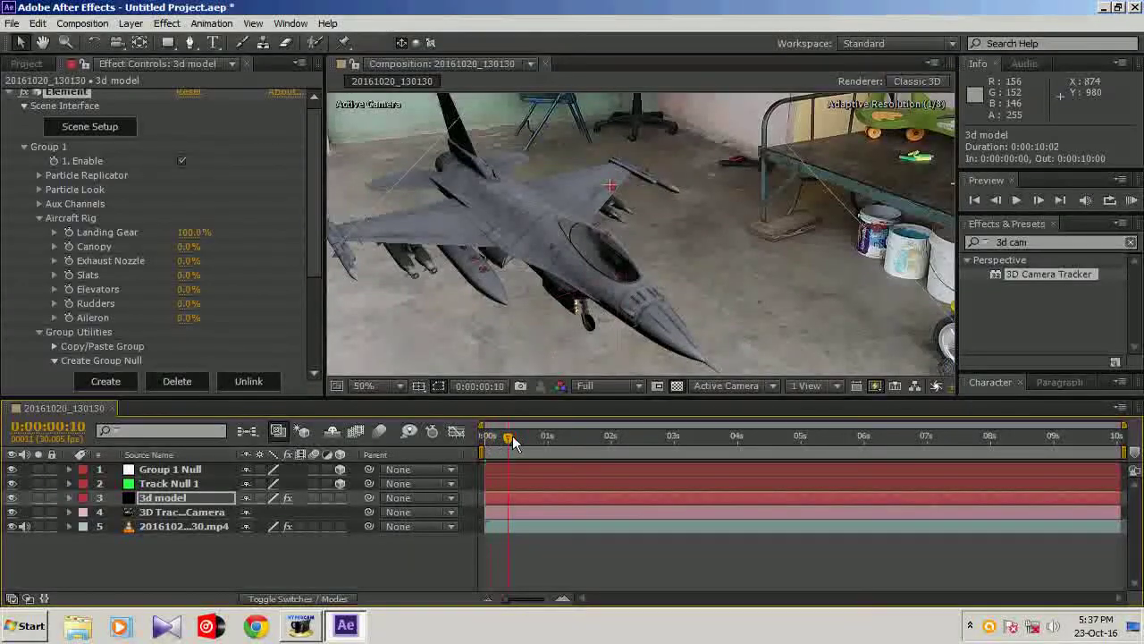
pyautogui.click(510, 440)
pyautogui.click(546, 437)
pyautogui.click(615, 438)
pyautogui.click(692, 438)
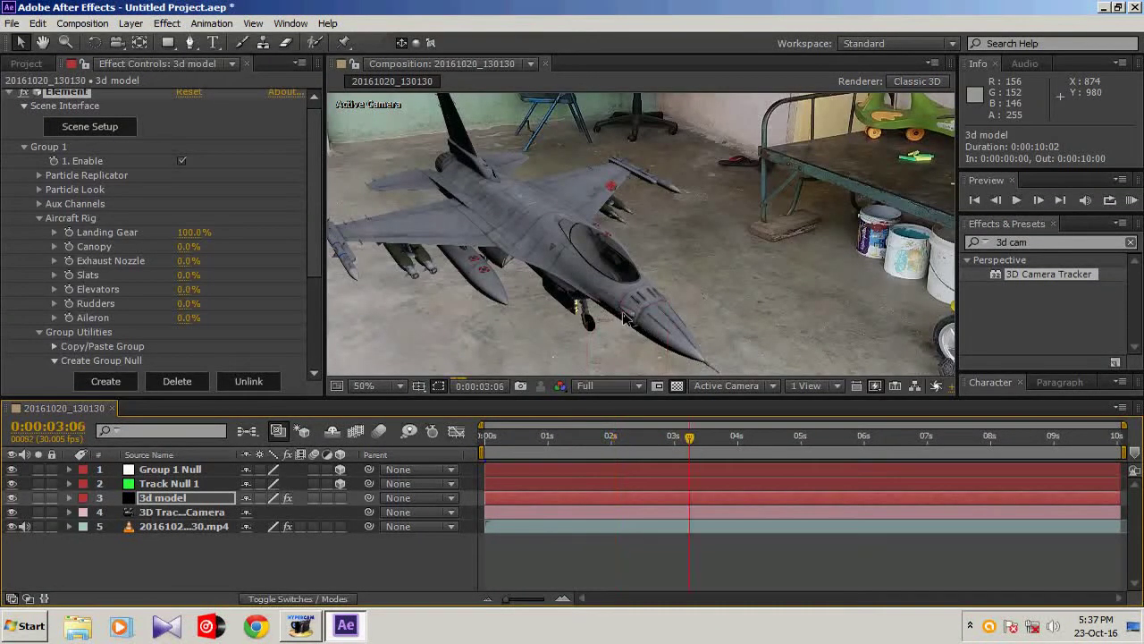
pyautogui.scroll(-1, 623, 312)
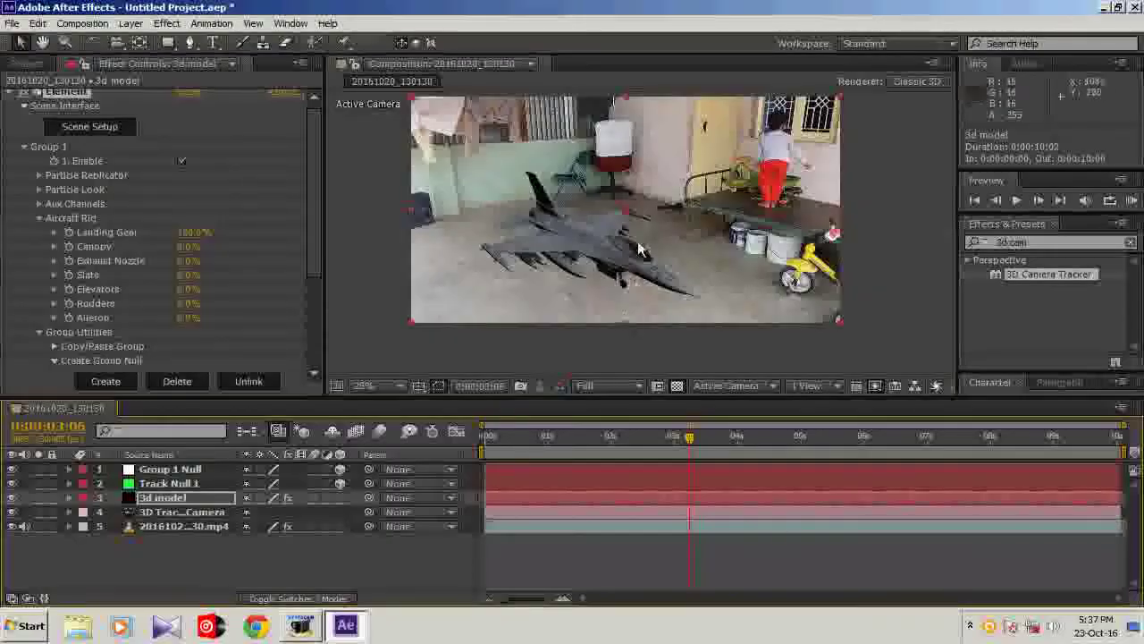
pyautogui.moveTo(640, 228)
pyautogui.mouseDown()
pyautogui.moveTo(639, 259)
pyautogui.moveTo(641, 220)
pyautogui.mouseUp()
pyautogui.scroll(1, 642, 282)
pyautogui.scroll(2, 640, 220)
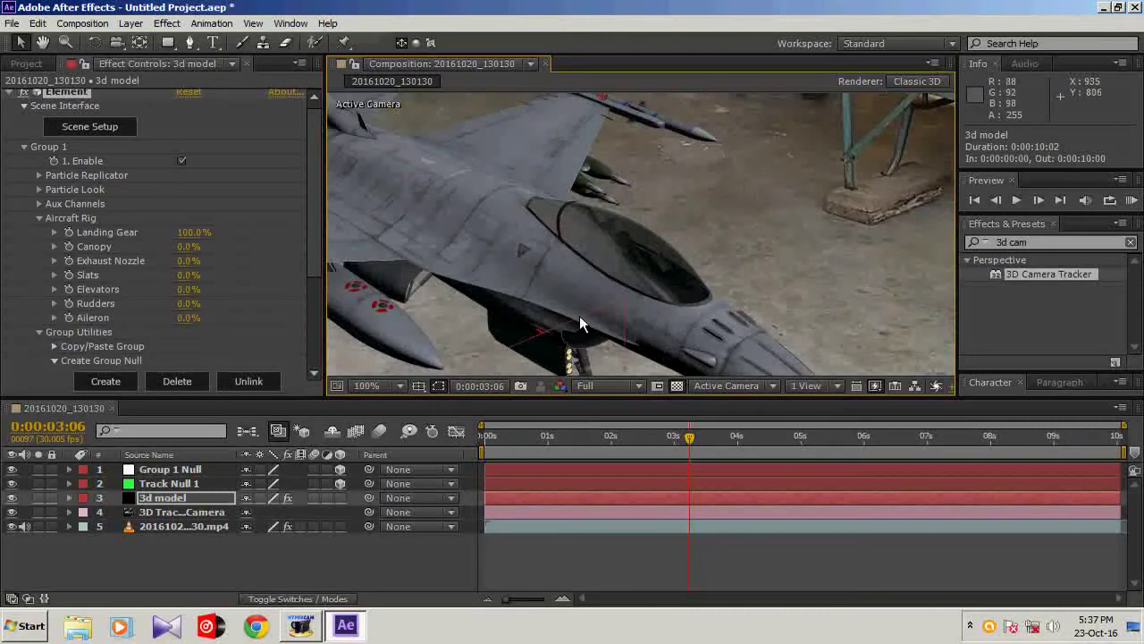
pyautogui.scroll(-2, 579, 243)
pyautogui.scroll(-1, 580, 243)
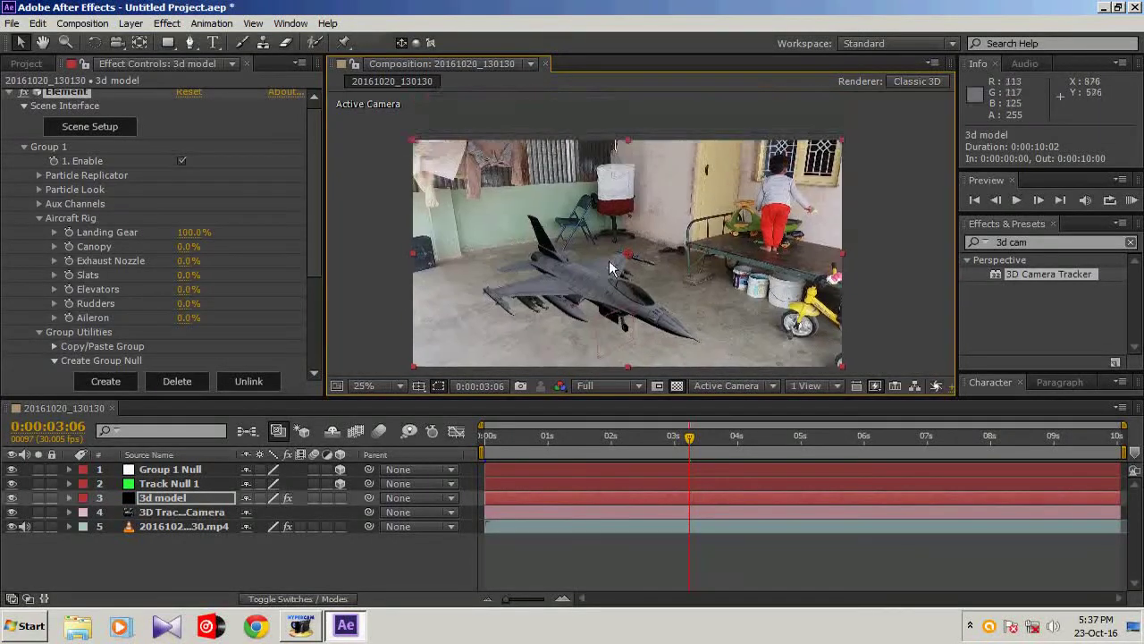
# Set Group 1 Null's Y Rotation to 0x-35.0° to turn the jet
pyautogui.click(161, 473)
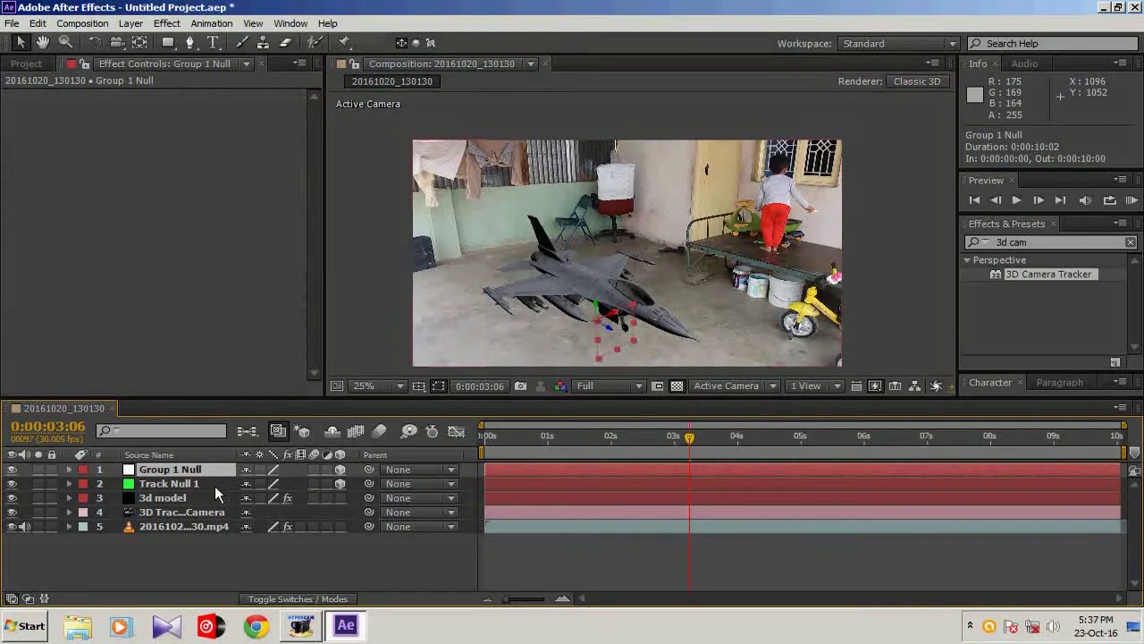
pyautogui.press('r')
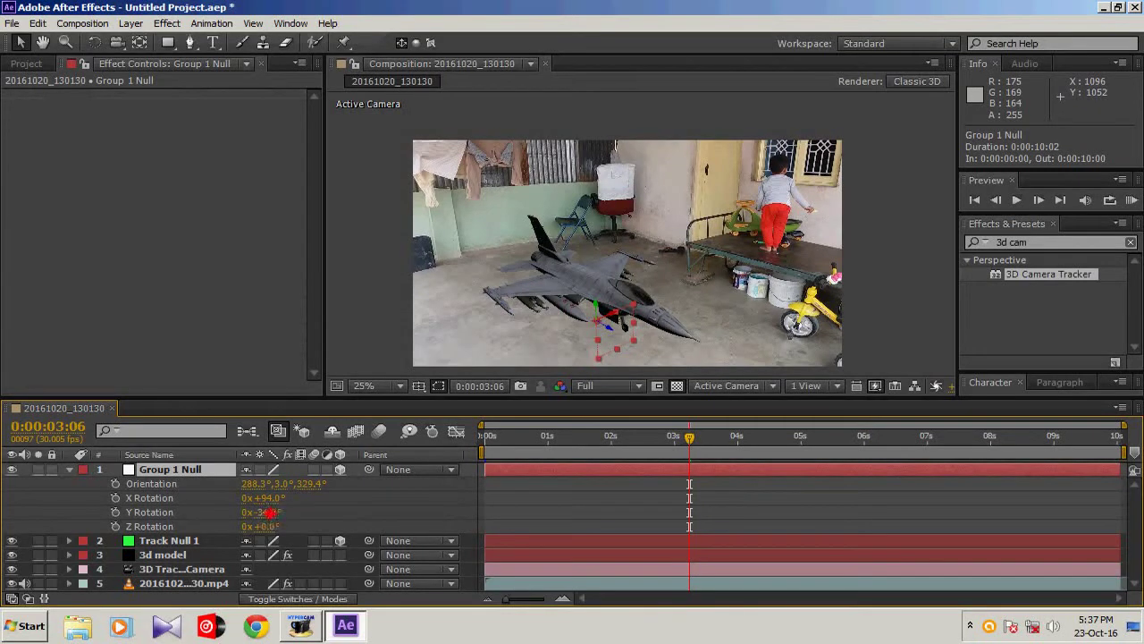
pyautogui.moveTo(270, 515); pyautogui.dragTo(272, 518)
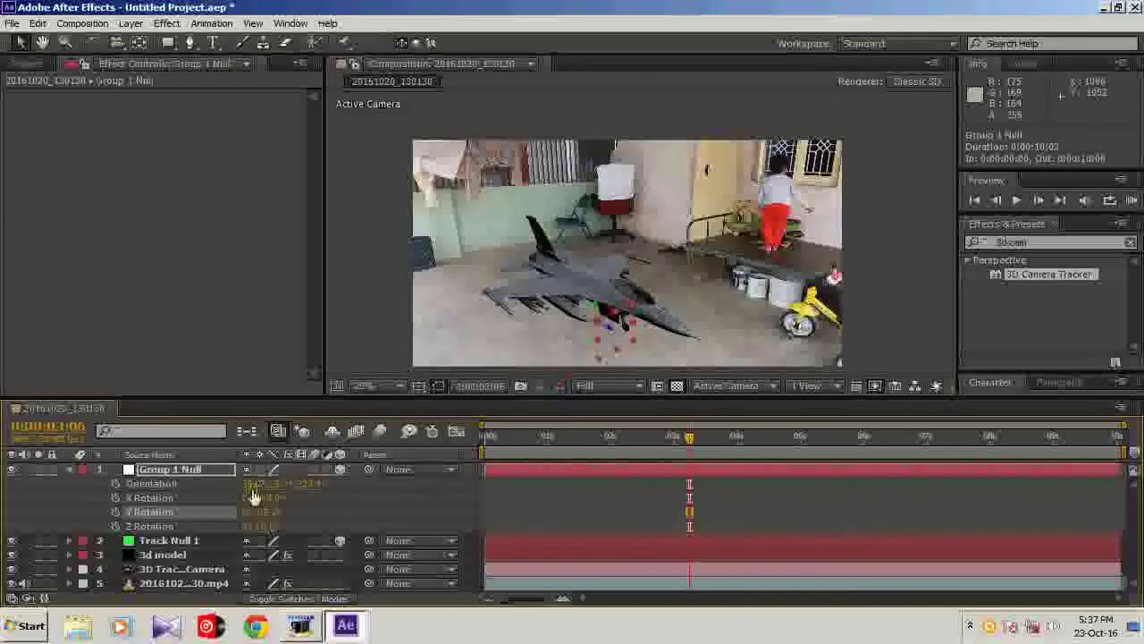
pyautogui.click(175, 472)
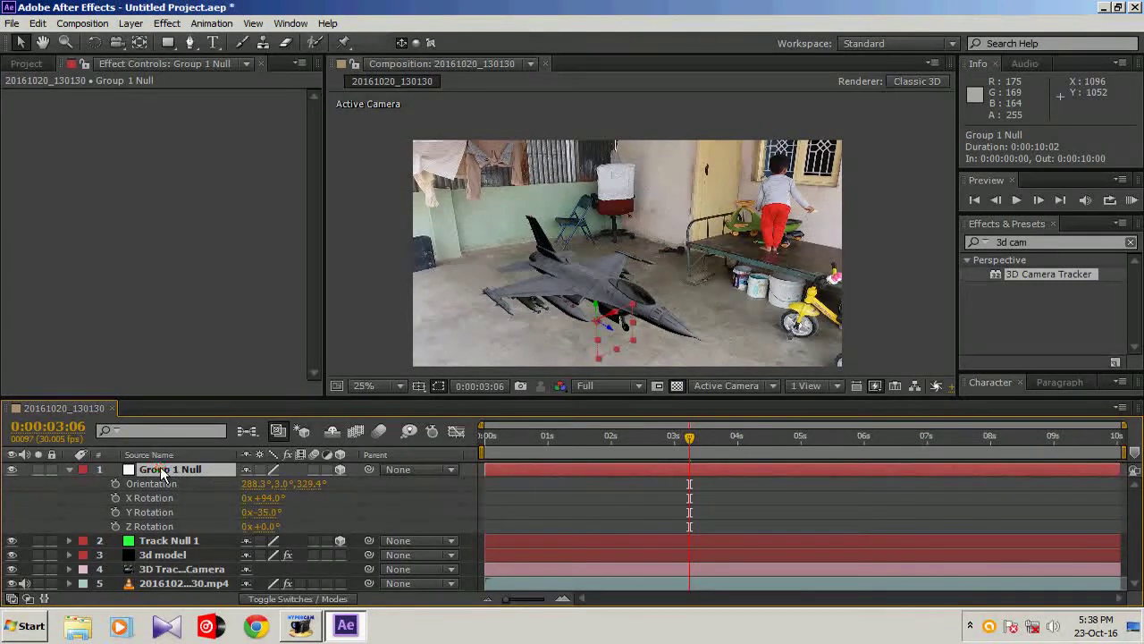
# Scale Group 1 Null up to 2102% and zoom the composition to 100%
pyautogui.press('s')
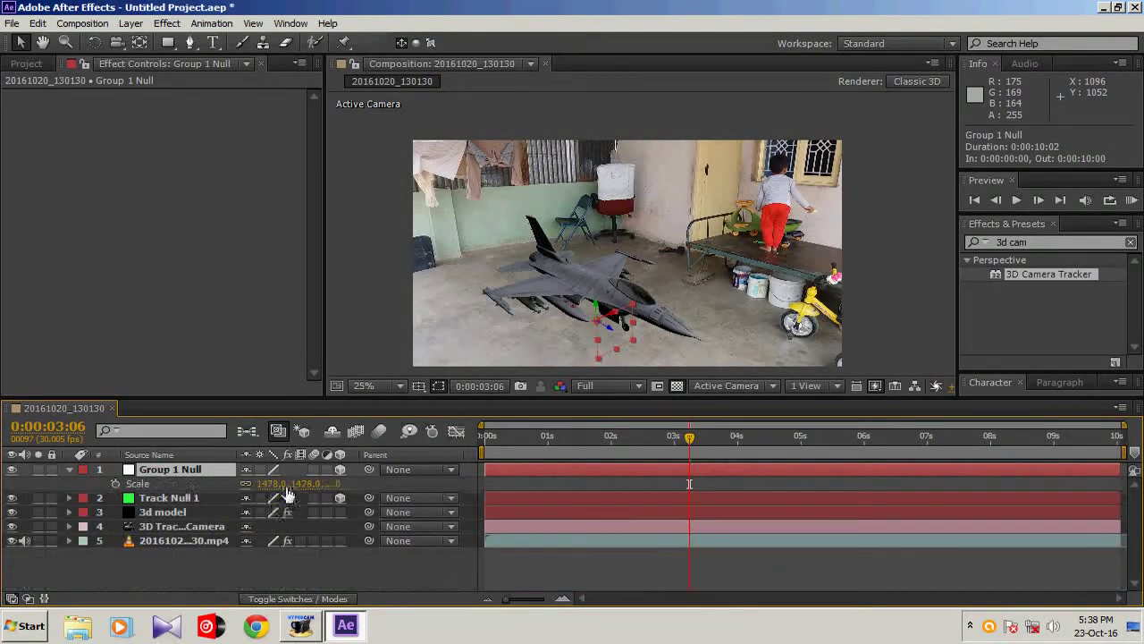
pyautogui.moveTo(284, 483); pyautogui.dragTo(794, 445)
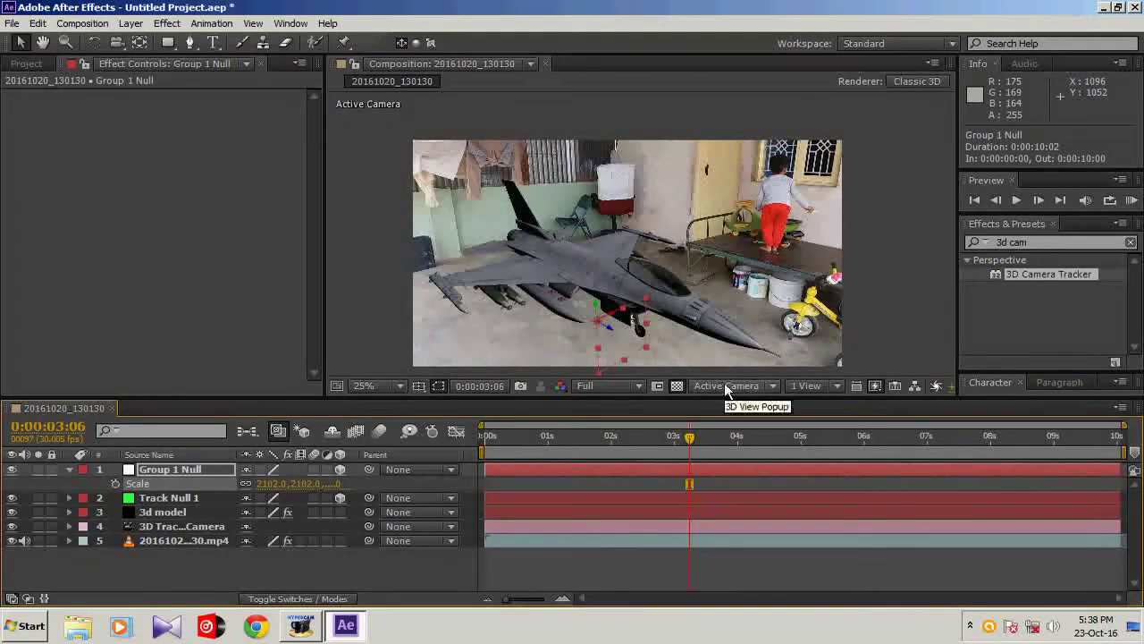
pyautogui.press('/')
pyautogui.click(649, 340)
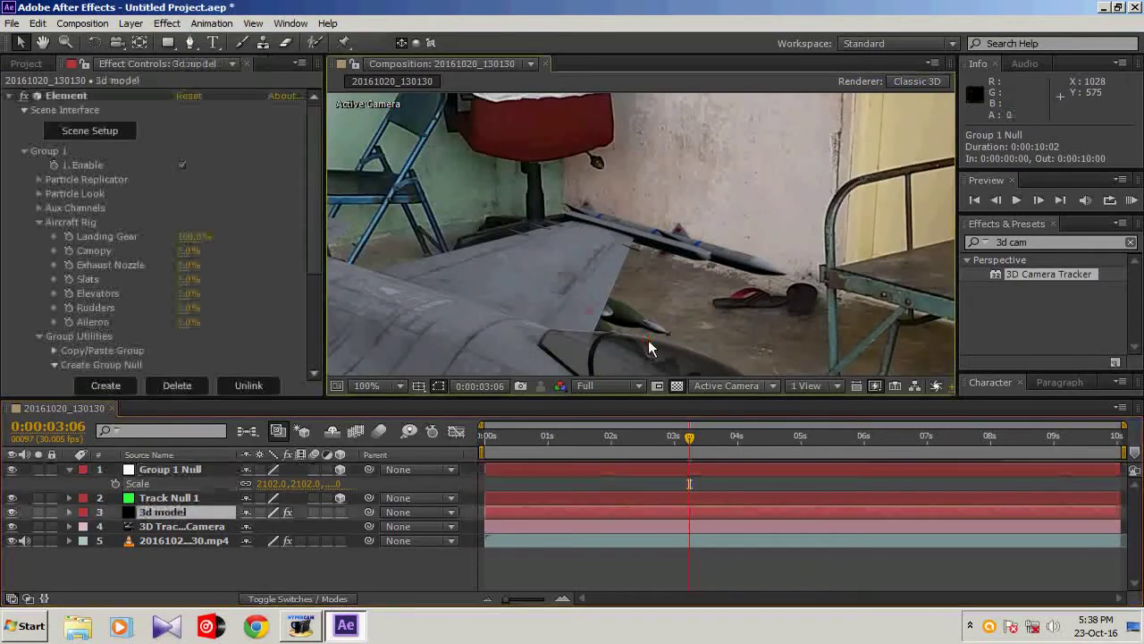
pyautogui.scroll(-2, 648, 340)
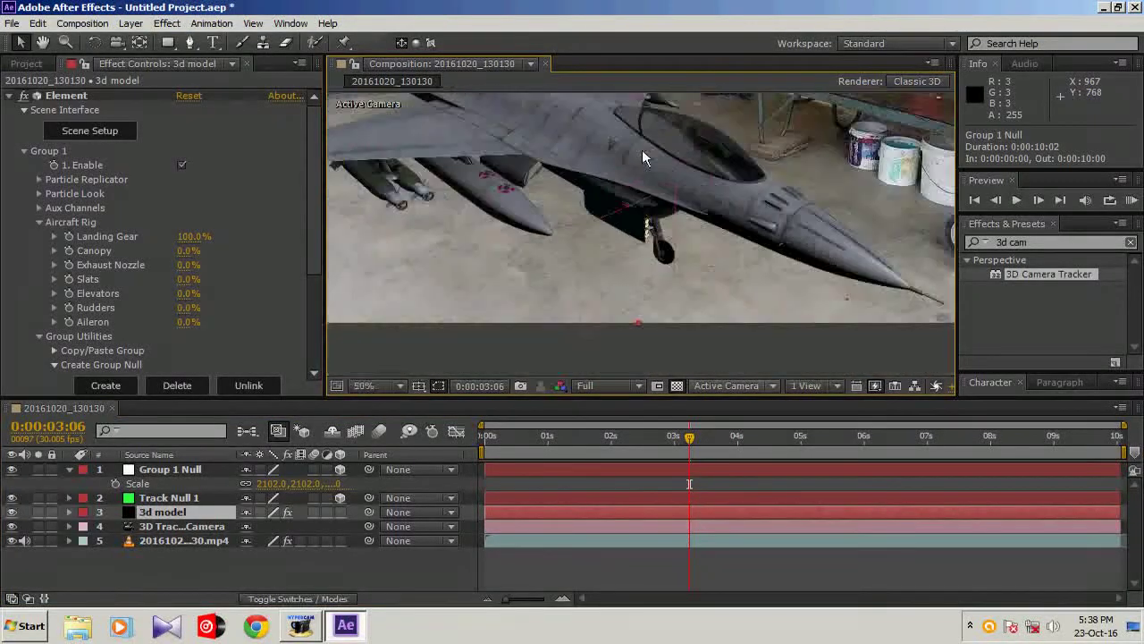
pyautogui.scroll(-2, 642, 152)
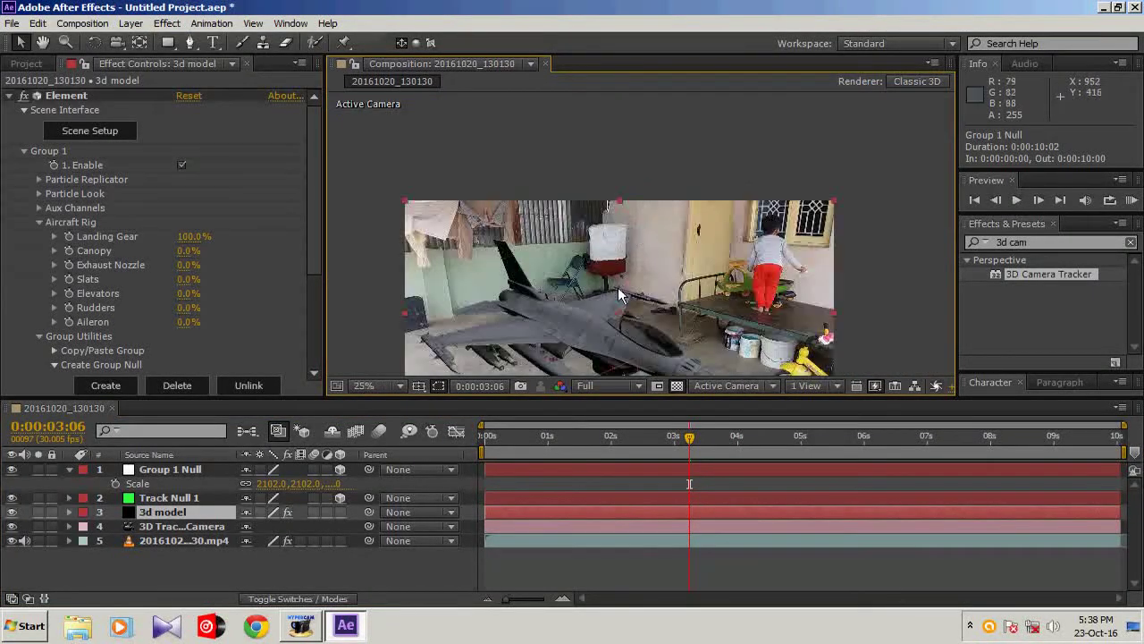
# Drag Group 1 Null up-left, then slightly down, to reposition the jet in the room
pyautogui.click(143, 482)
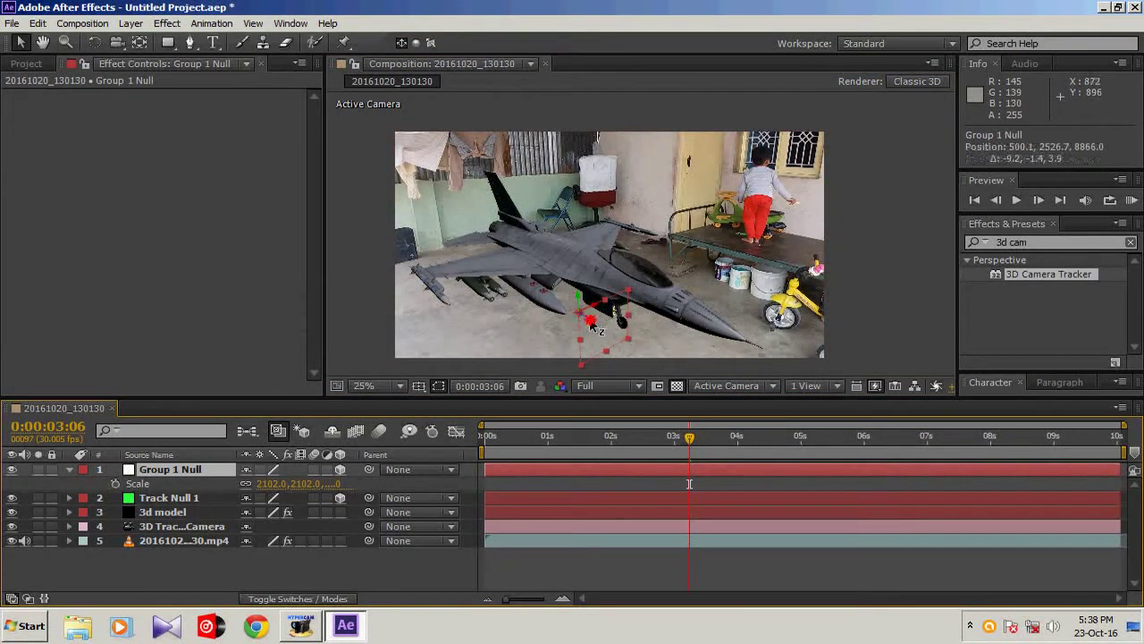
pyautogui.moveTo(590, 324); pyautogui.dragTo(516, 248)
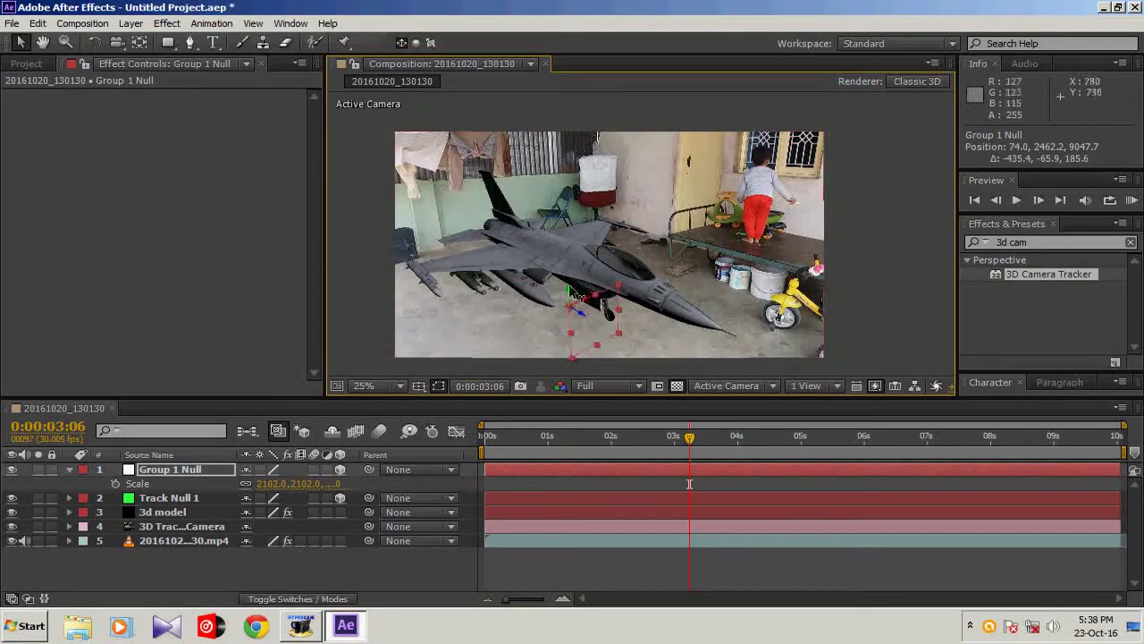
pyautogui.moveTo(569, 291); pyautogui.dragTo(570, 323)
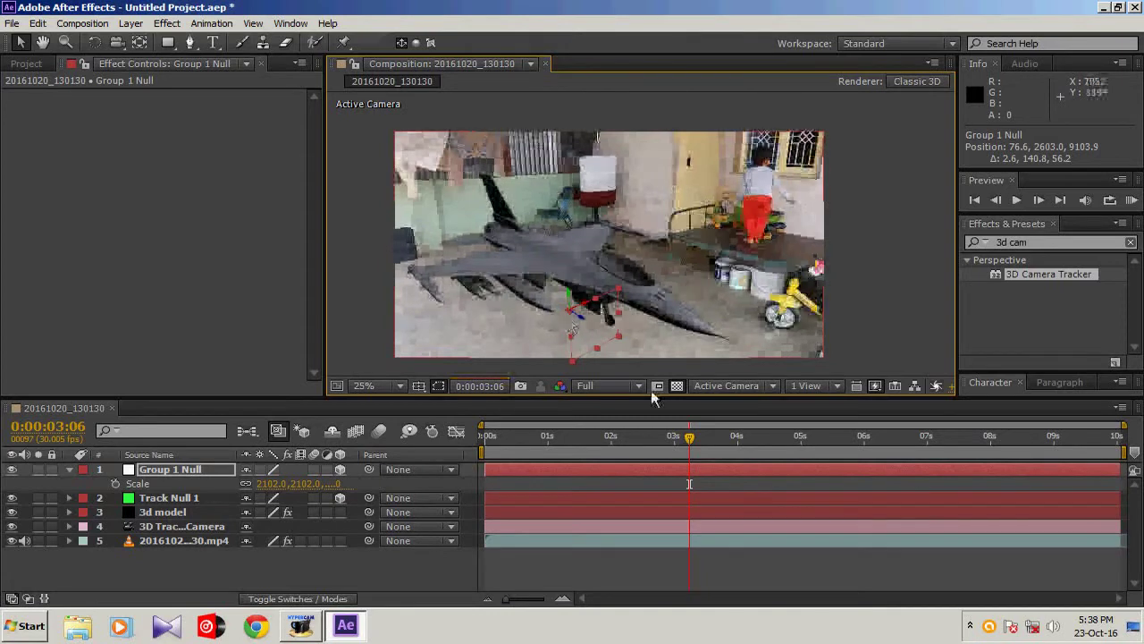
pyautogui.moveTo(689, 436); pyautogui.dragTo(434, 451)
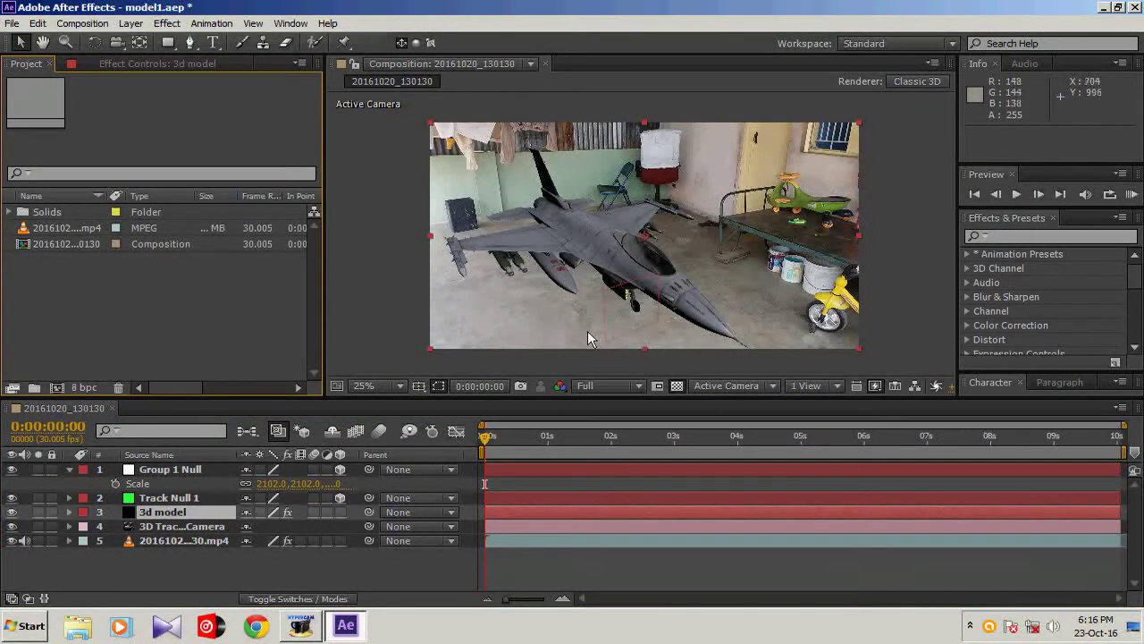
# Apply Effect > Perspective > Drop Shadow to the 3d model layer
pyautogui.click(181, 511)
pyautogui.click(168, 23)
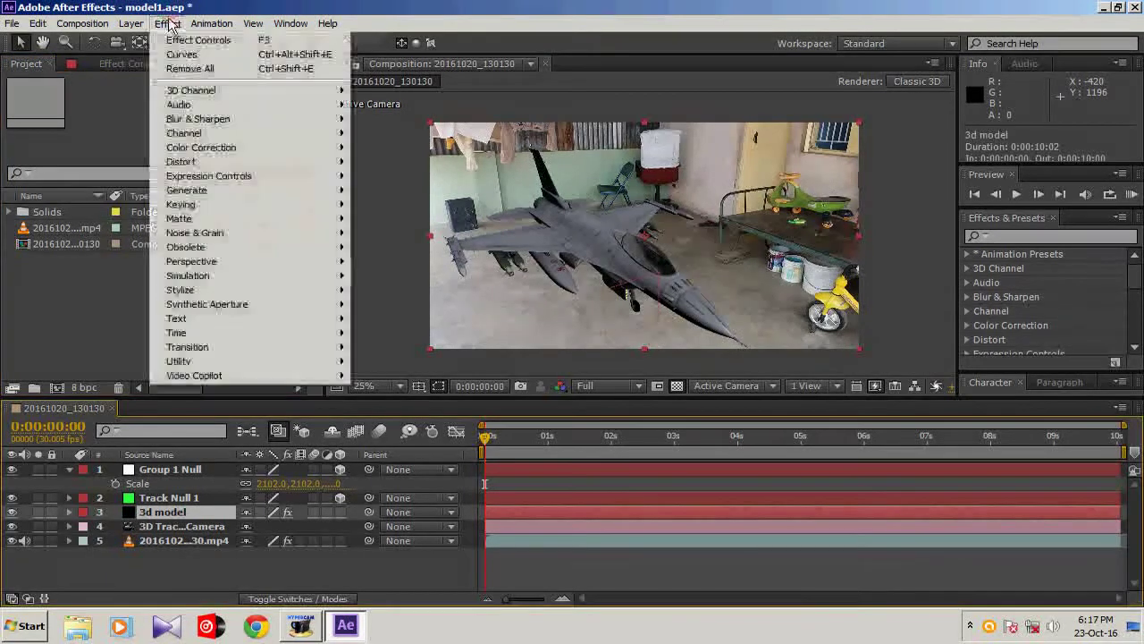
pyautogui.moveTo(197, 266)
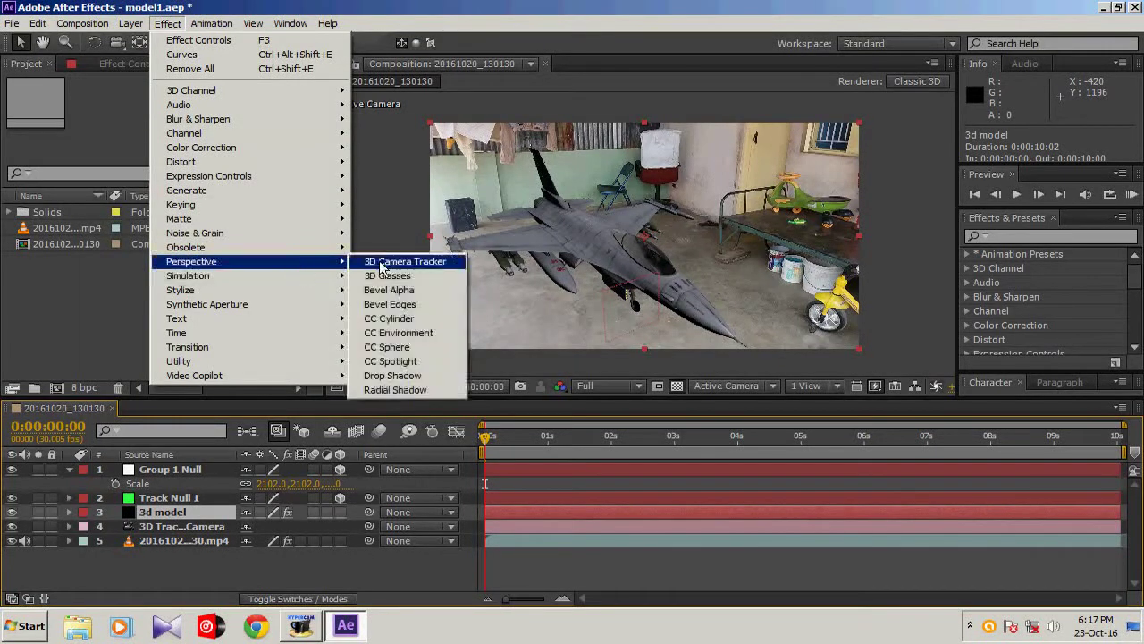
pyautogui.click(415, 378)
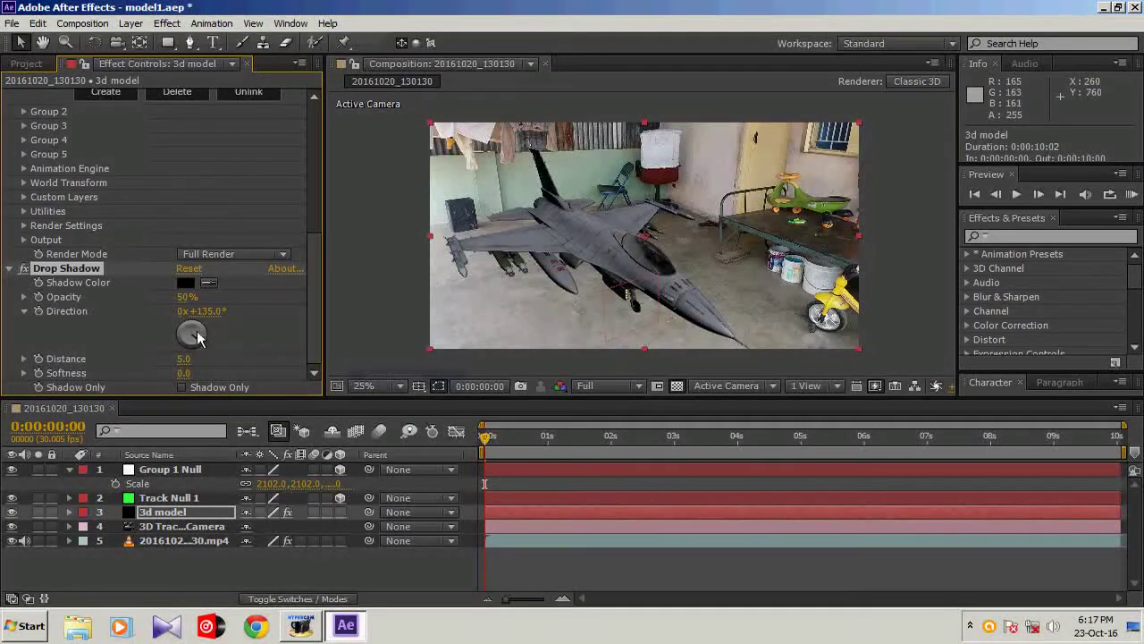
# Rough in the shadow's direction and softness, previewing it later in the clip
pyautogui.moveTo(200, 341)
pyautogui.mouseDown()
pyautogui.moveTo(188, 347)
pyautogui.moveTo(188, 312)
pyautogui.moveTo(206, 312)
pyautogui.moveTo(209, 340)
pyautogui.mouseUp()
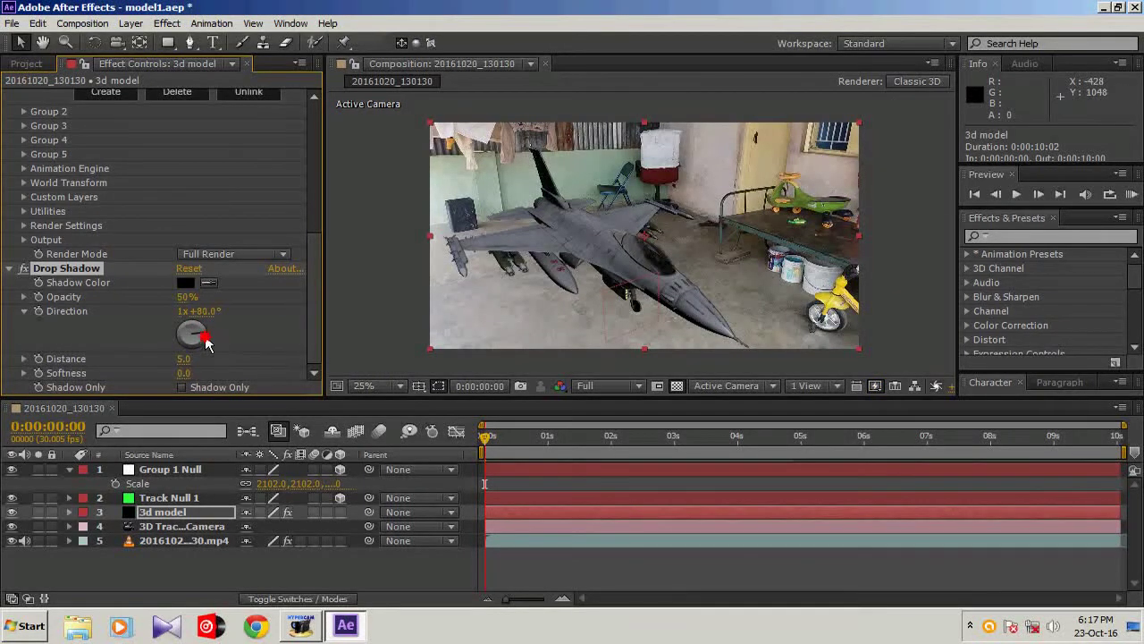
pyautogui.moveTo(206, 344); pyautogui.dragTo(198, 355)
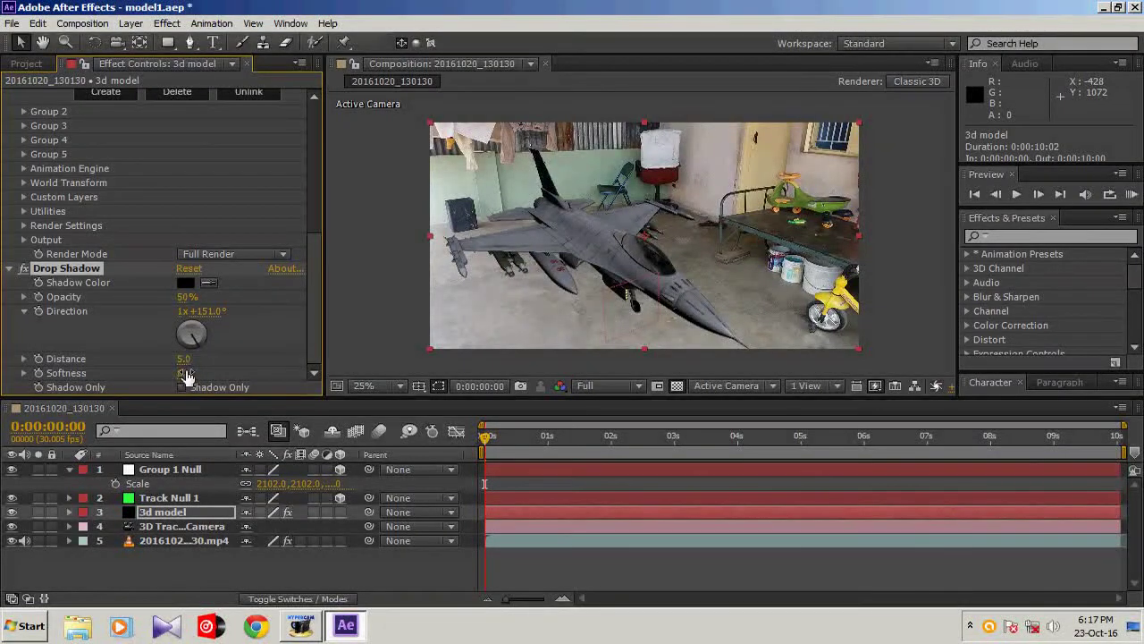
pyautogui.moveTo(183, 376); pyautogui.dragTo(223, 355)
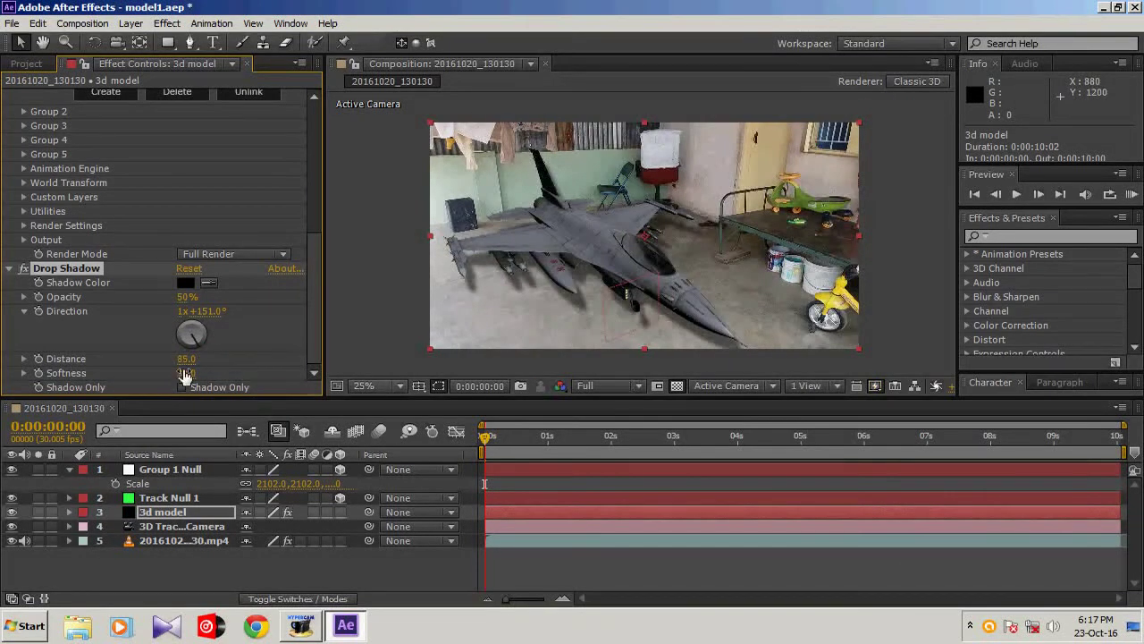
pyautogui.moveTo(184, 374)
pyautogui.mouseDown()
pyautogui.moveTo(172, 372)
pyautogui.moveTo(234, 369)
pyautogui.mouseUp()
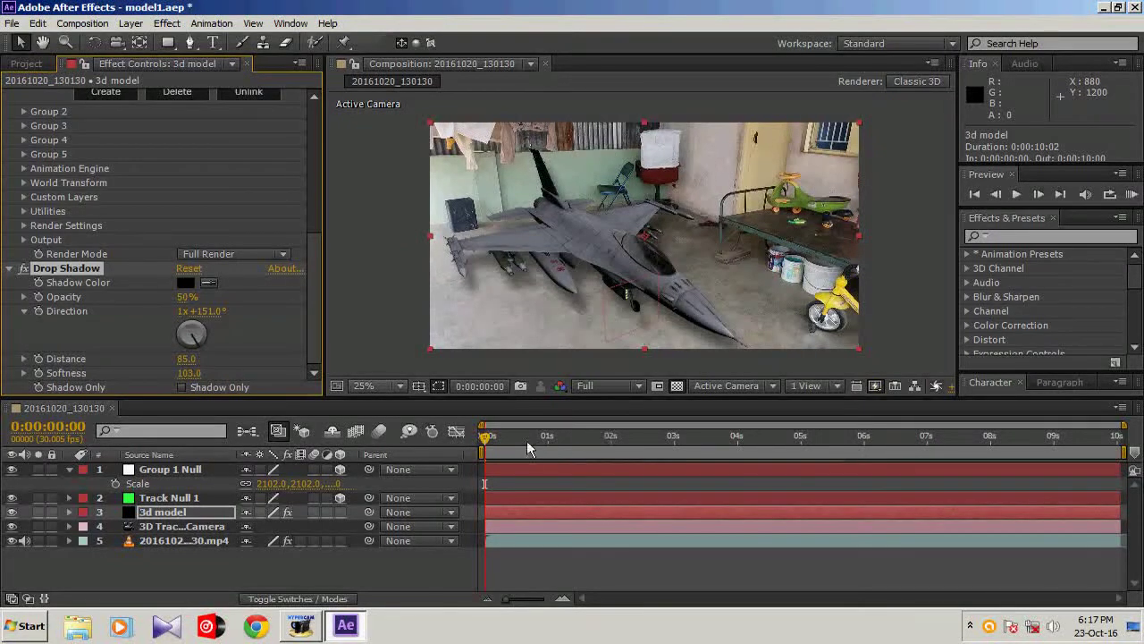
pyautogui.moveTo(486, 440); pyautogui.dragTo(822, 444)
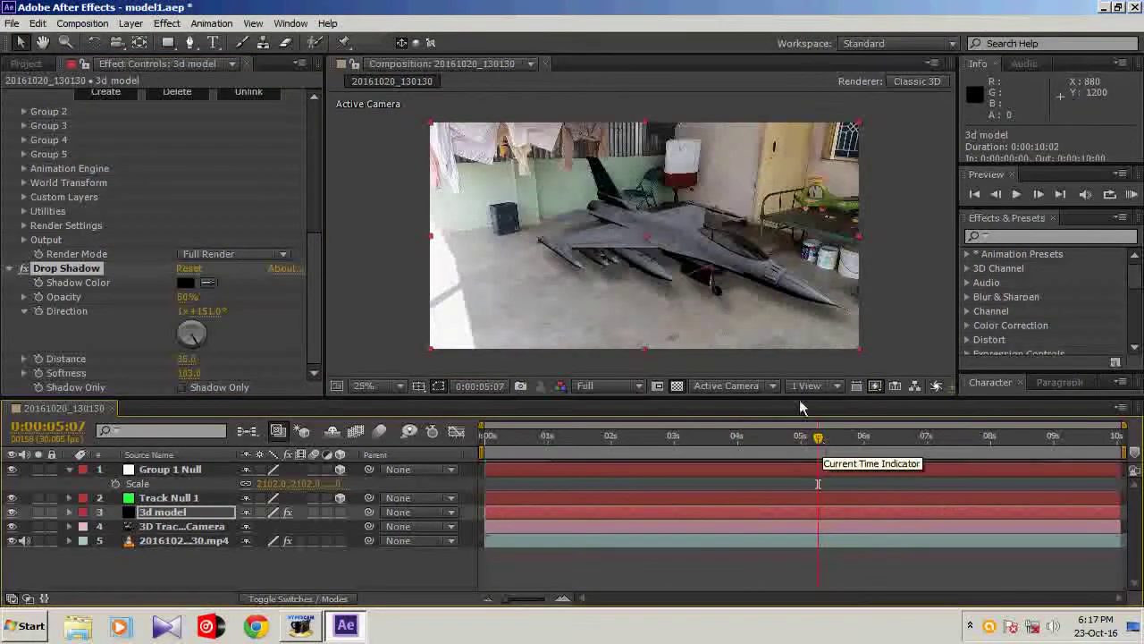
pyautogui.scroll(4, 721, 310)
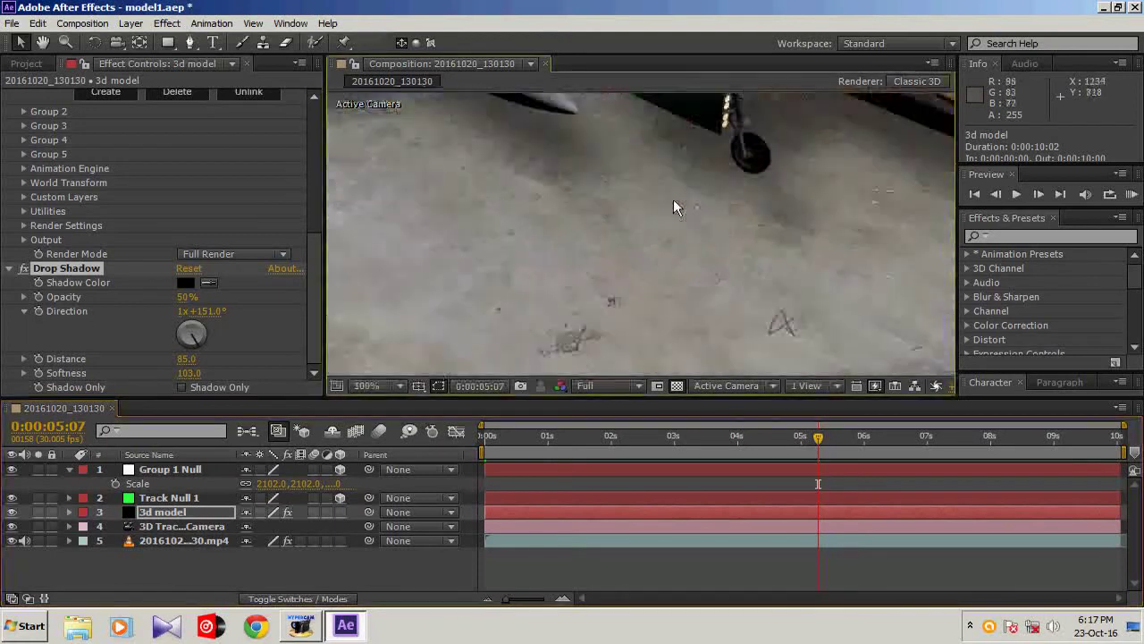
pyautogui.scroll(-4, 774, 152)
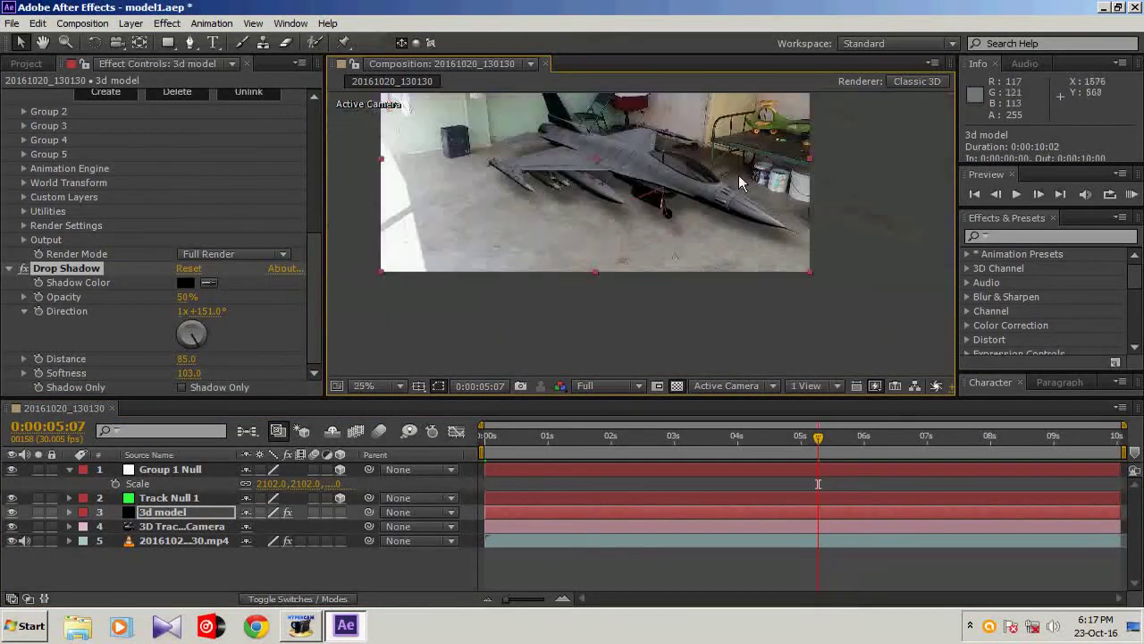
pyautogui.scroll(3, 739, 175)
pyautogui.scroll(-2, 685, 191)
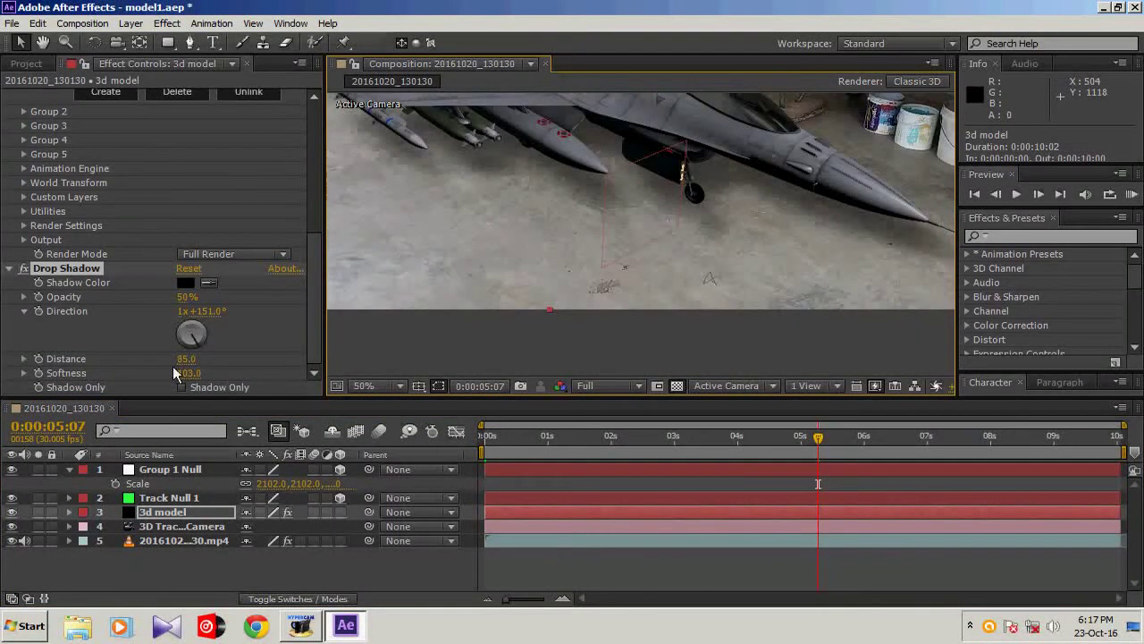
# Fine-tune the shadow to softness 86, direction 1x+154° and distance 76
pyautogui.moveTo(181, 373); pyautogui.dragTo(174, 371)
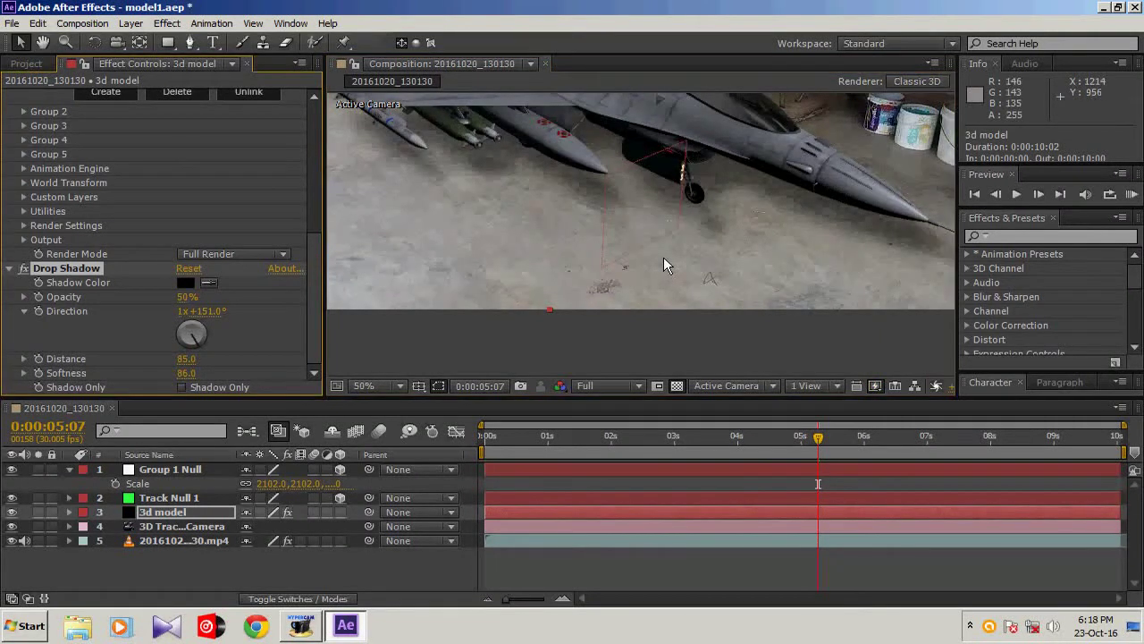
pyautogui.moveTo(198, 348); pyautogui.dragTo(197, 348)
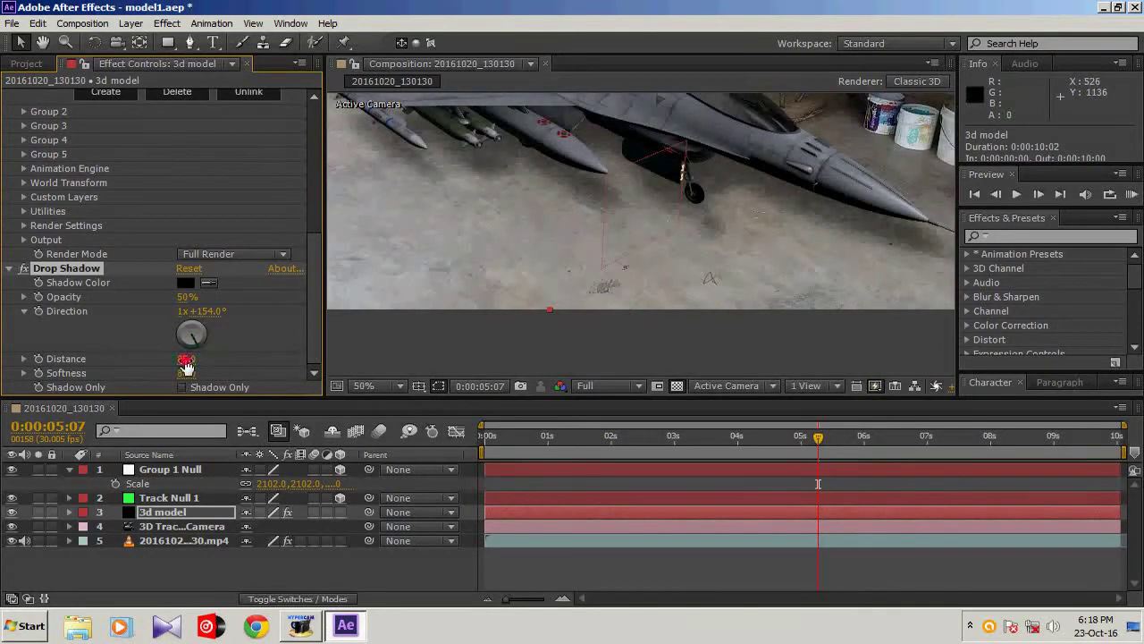
pyautogui.moveTo(186, 359); pyautogui.dragTo(181, 358)
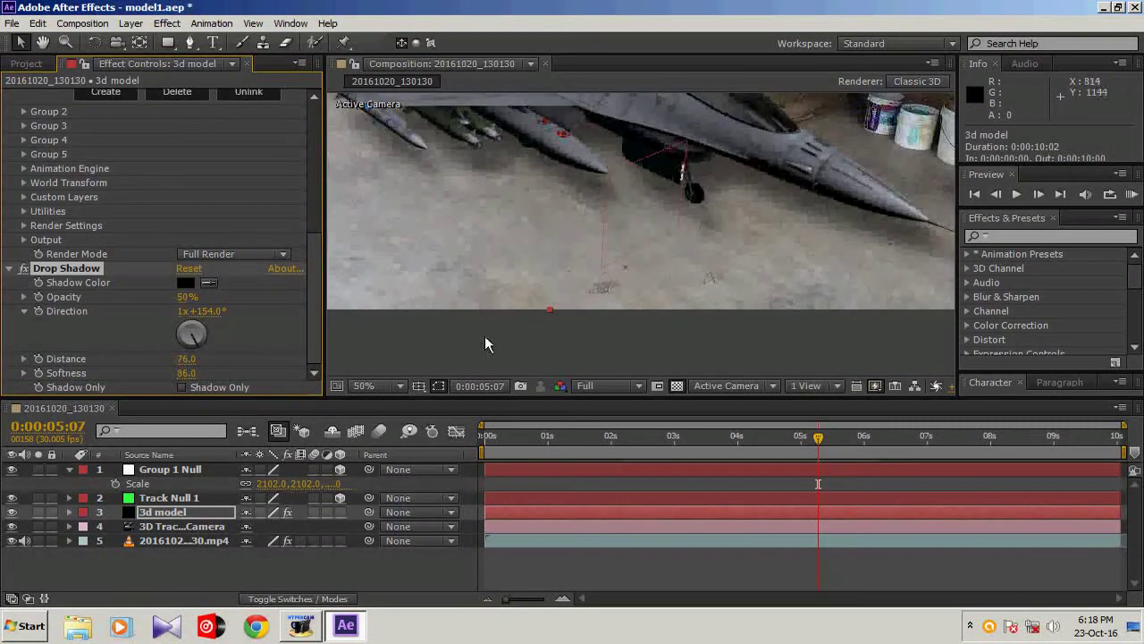
pyautogui.scroll(-2, 598, 215)
pyautogui.scroll(1, 673, 182)
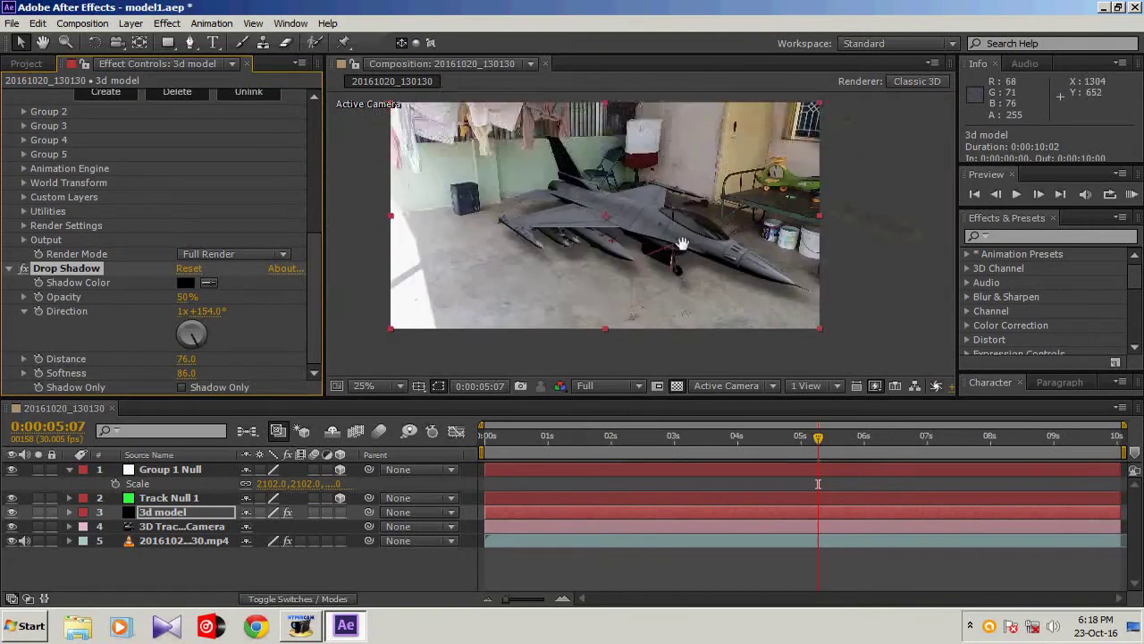
pyautogui.scroll(1, 683, 251)
pyautogui.scroll(-2, 683, 251)
pyautogui.moveTo(817, 442); pyautogui.dragTo(471, 444)
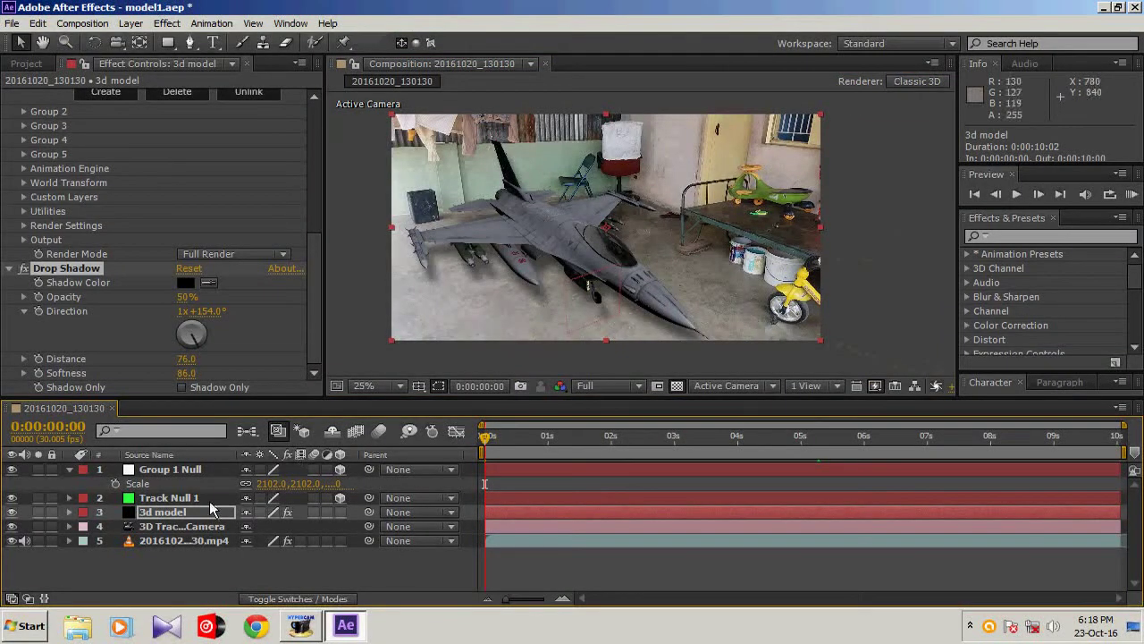
# Add Curves to the 3d model layer and lift the RGB midpoint to brighten the jet
pyautogui.click(184, 515)
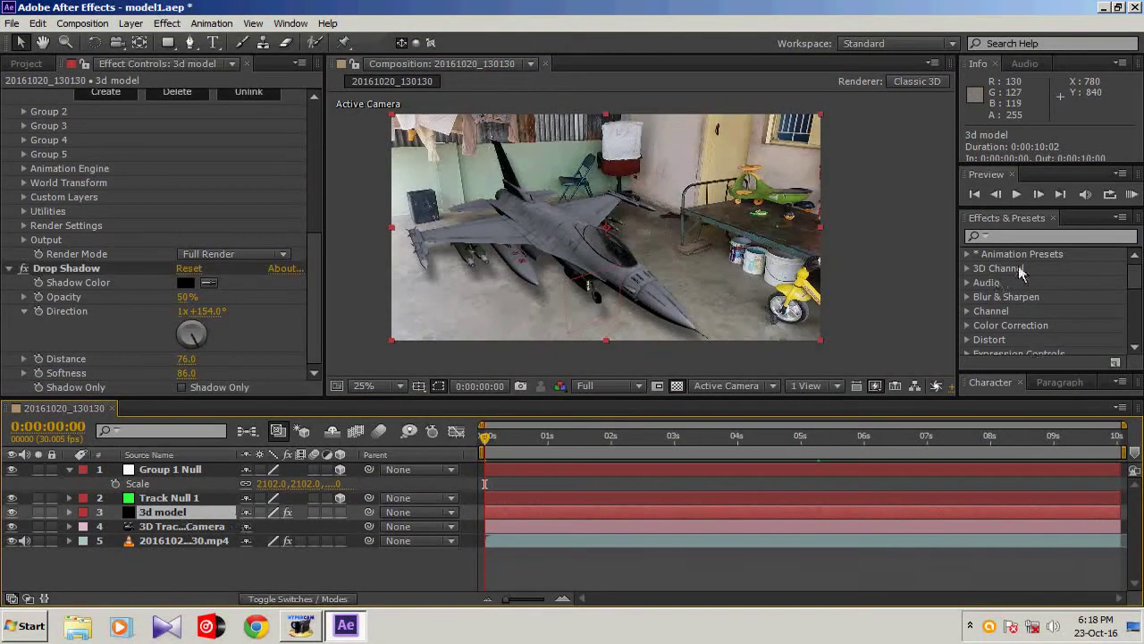
pyautogui.click(1011, 235)
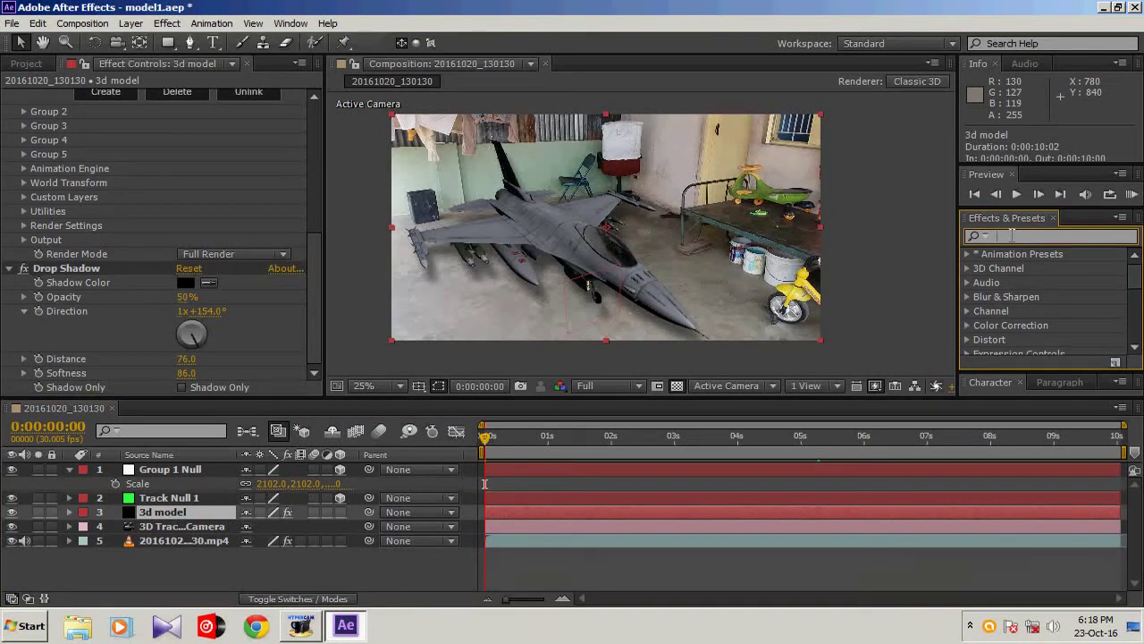
pyautogui.write('cur')
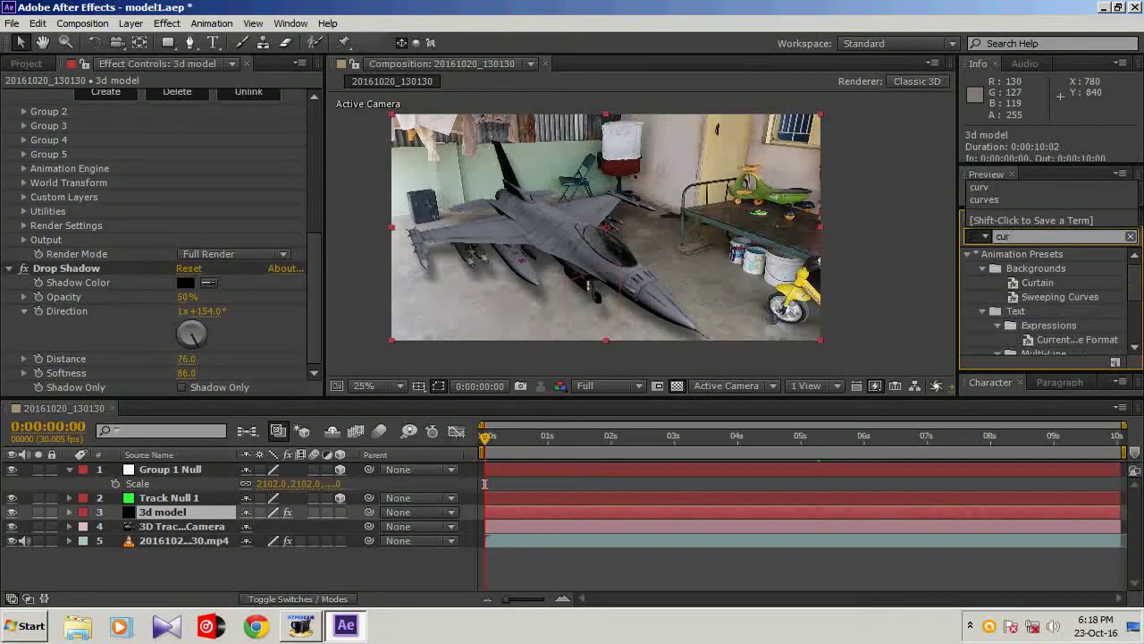
pyautogui.write('v')
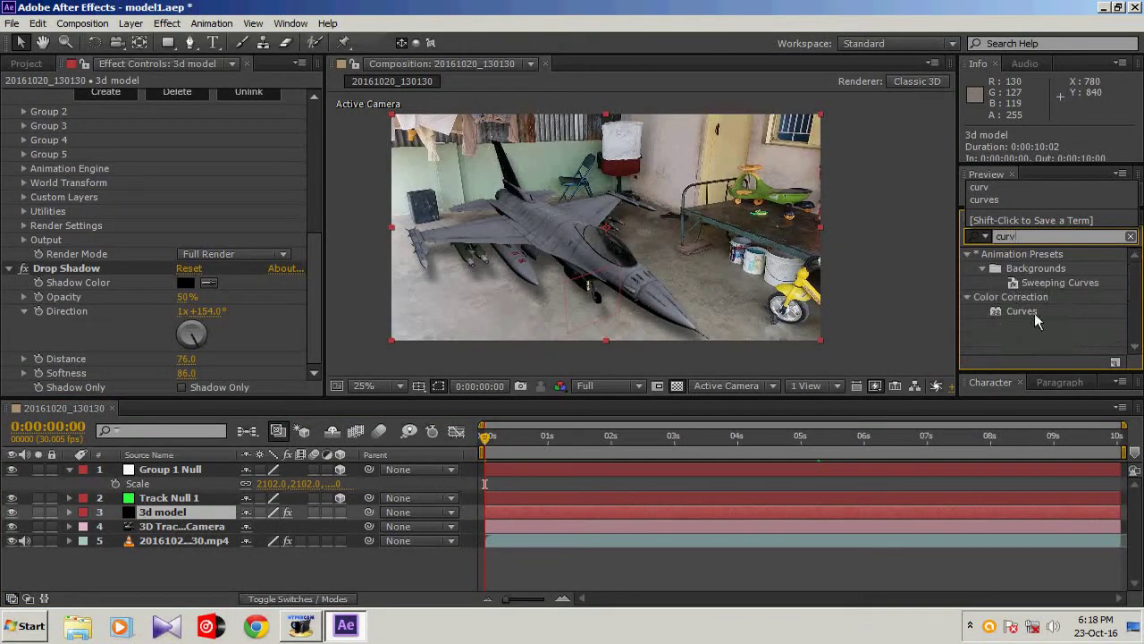
pyautogui.moveTo(1034, 313); pyautogui.dragTo(198, 521)
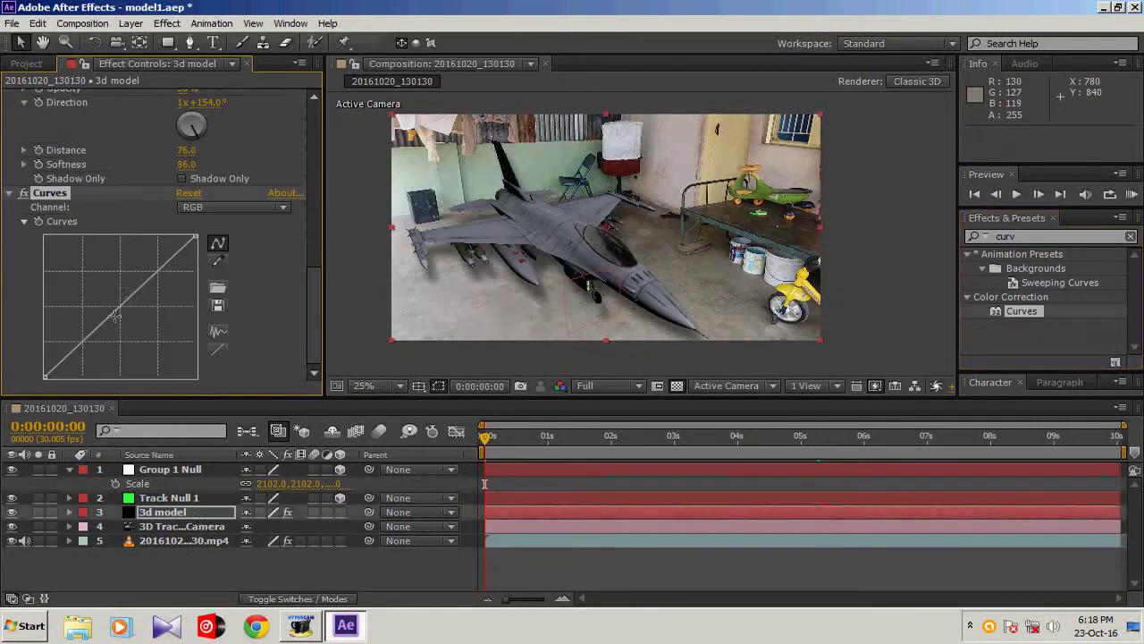
pyautogui.moveTo(114, 311)
pyautogui.mouseDown()
pyautogui.moveTo(107, 305)
pyautogui.moveTo(109, 317)
pyautogui.mouseUp()
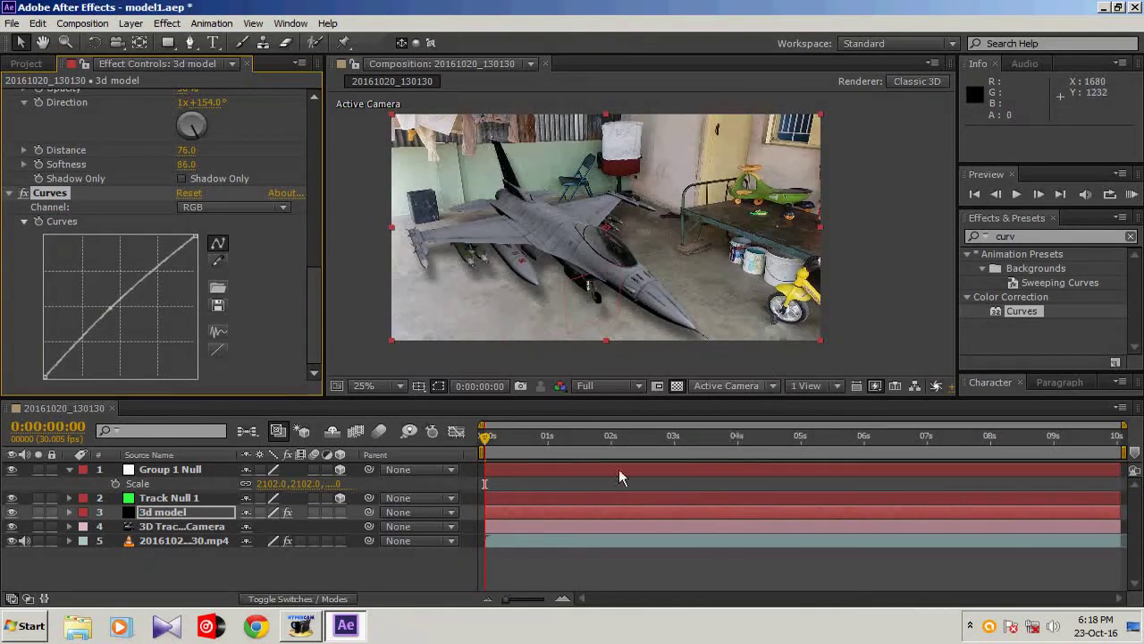
pyautogui.moveTo(490, 441)
pyautogui.mouseDown()
pyautogui.moveTo(532, 439)
pyautogui.moveTo(488, 444)
pyautogui.mouseUp()
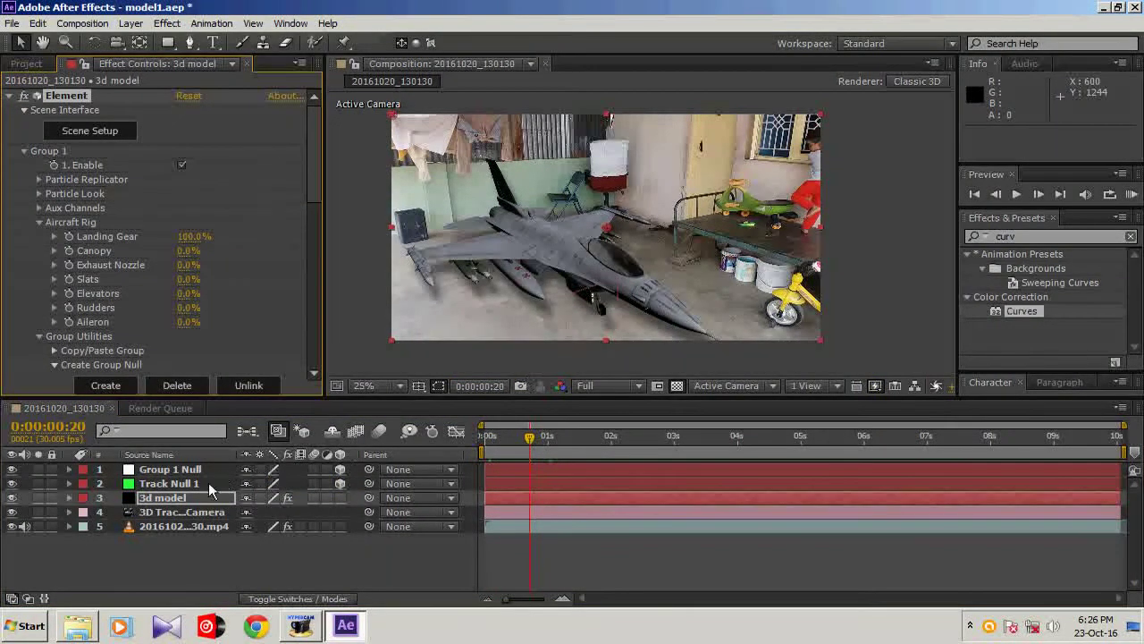
# Preview the canopy fully open at 100%, then close it back to 0%
pyautogui.click(194, 503)
pyautogui.scroll(-3, 71, 185)
pyautogui.scroll(3, 65, 145)
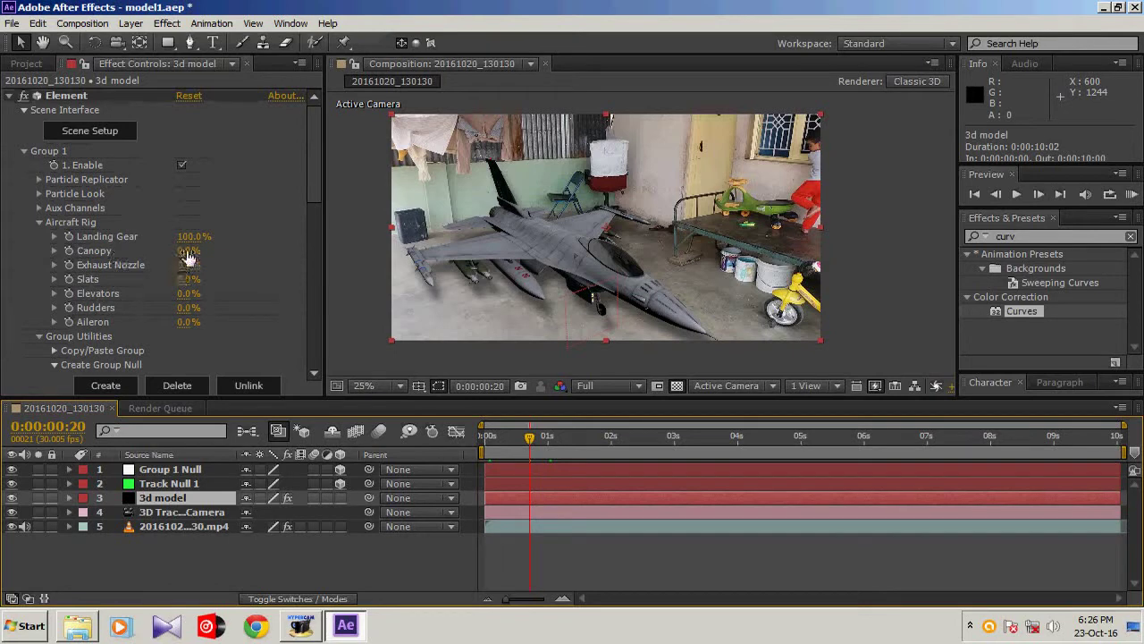
pyautogui.moveTo(183, 257); pyautogui.dragTo(615, 254)
pyautogui.scroll(5, 632, 260)
pyautogui.scroll(-2, 592, 290)
pyautogui.moveTo(592, 305); pyautogui.dragTo(738, 176)
pyautogui.scroll(-6, 738, 176)
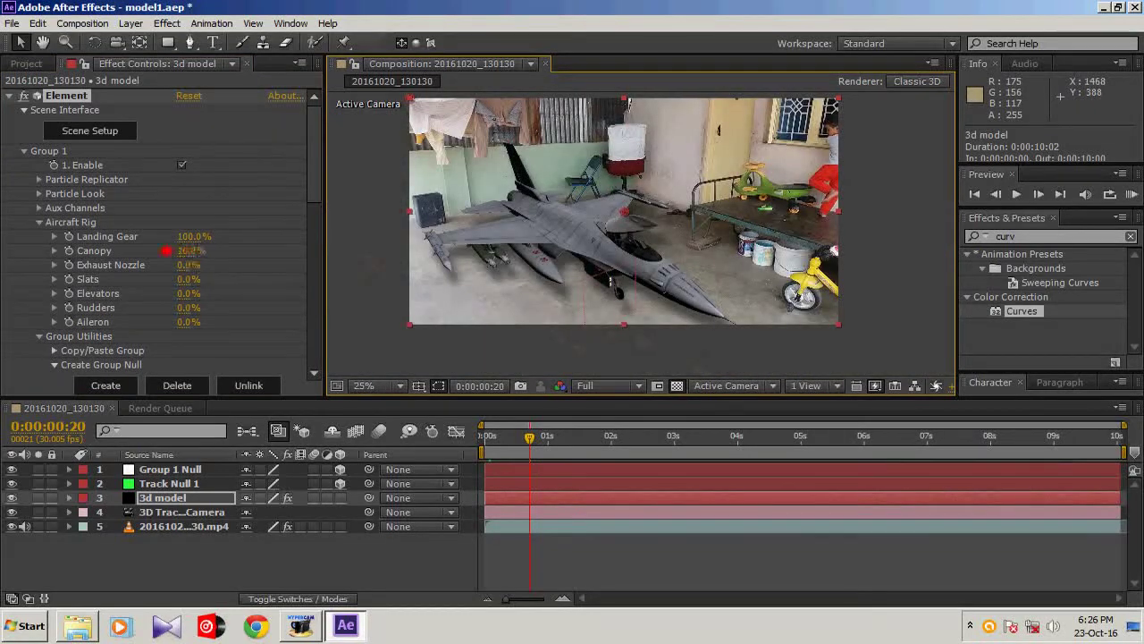
pyautogui.moveTo(166, 250); pyautogui.dragTo(75, 257)
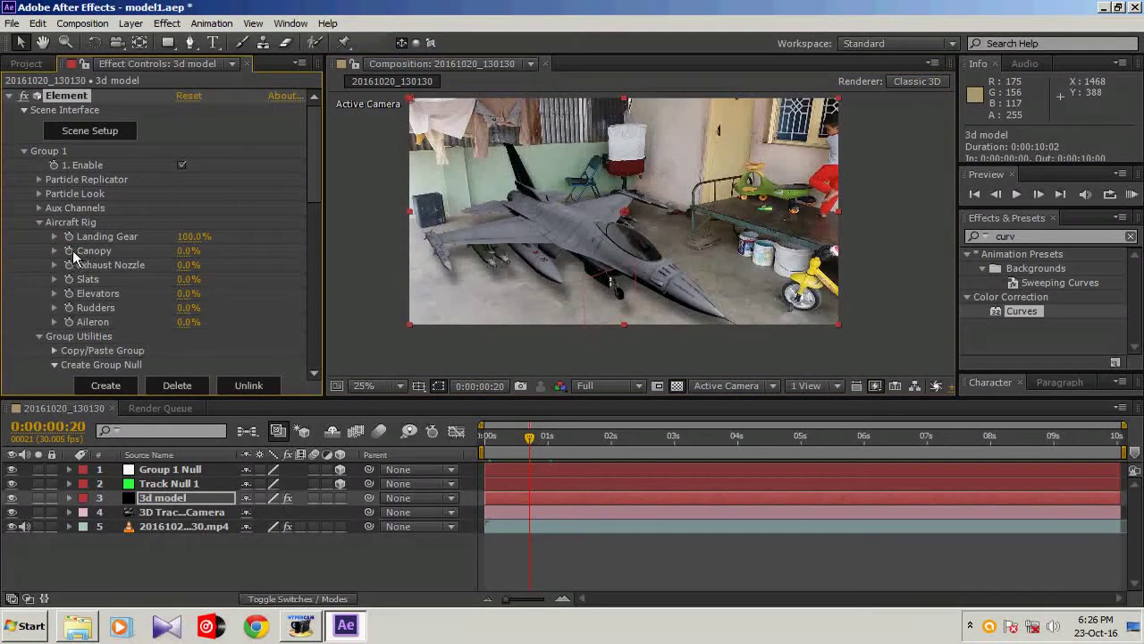
# Keyframe Canopy at 0% near 0:00:02:29 and 100% at about 0:00:05:27
pyautogui.moveTo(532, 438); pyautogui.dragTo(677, 447)
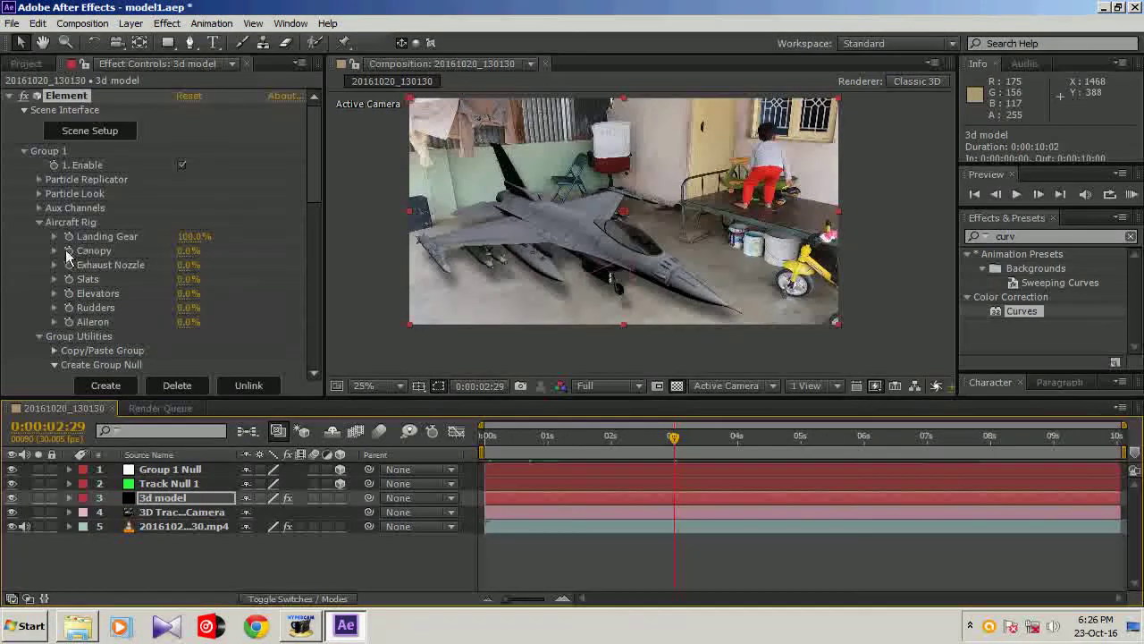
pyautogui.click(68, 250)
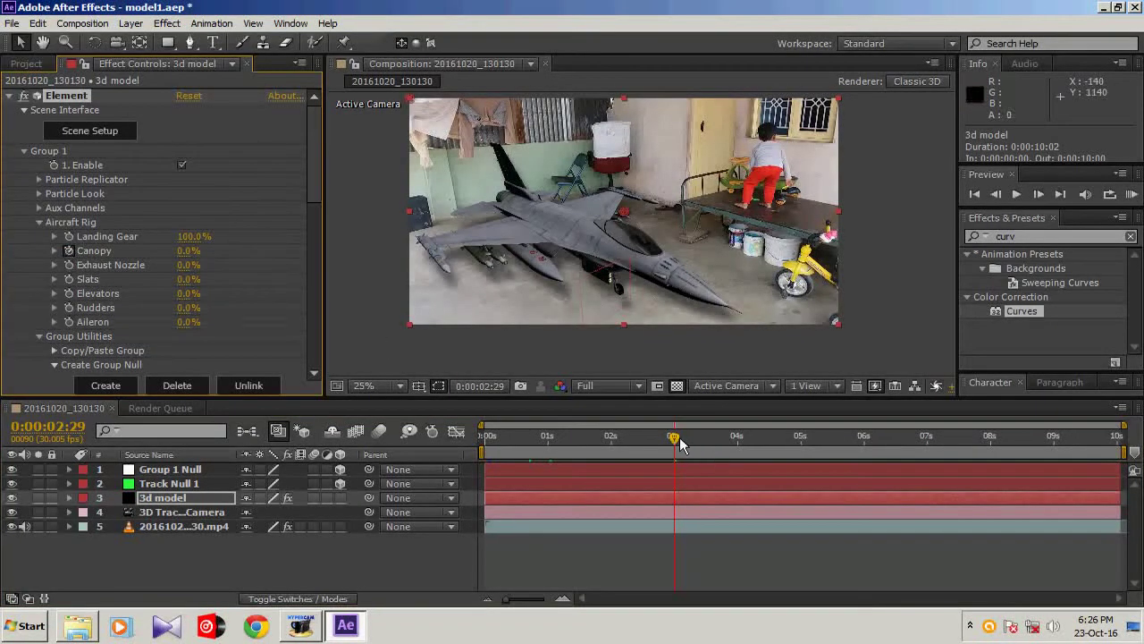
pyautogui.moveTo(675, 439); pyautogui.dragTo(861, 444)
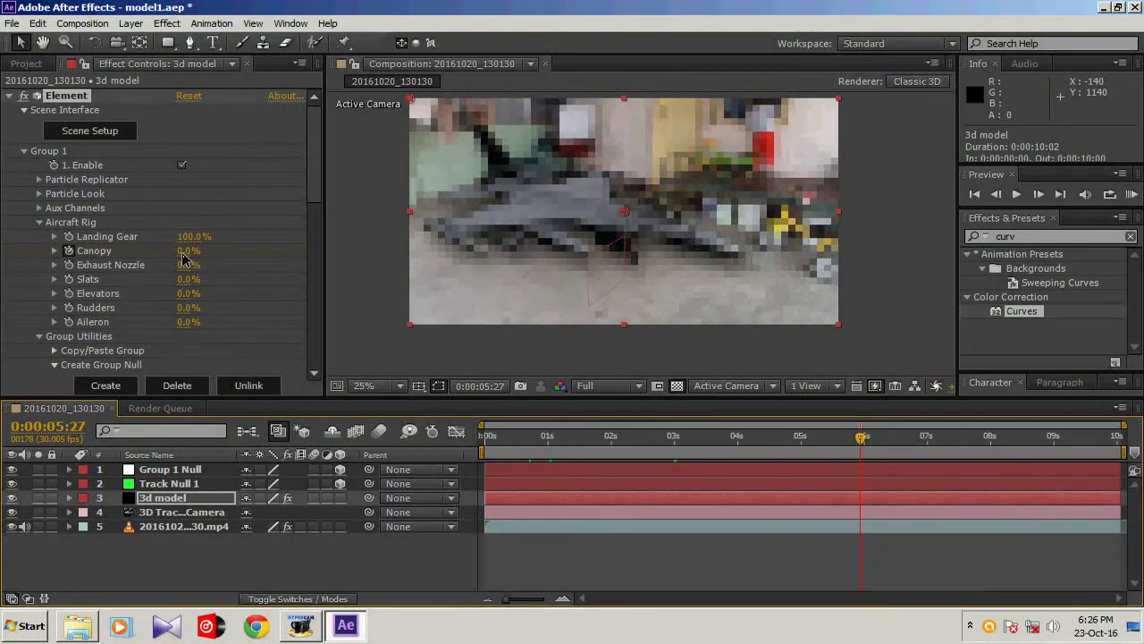
pyautogui.moveTo(185, 254); pyautogui.dragTo(506, 267)
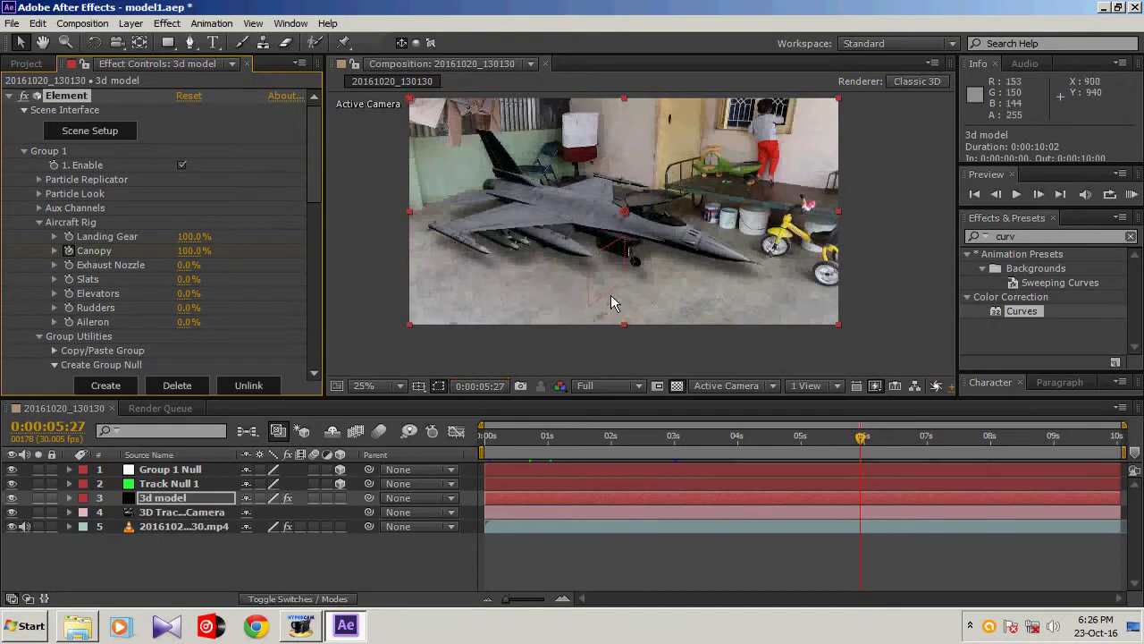
pyautogui.scroll(2, 711, 231)
pyautogui.scroll(1, 711, 230)
pyautogui.scroll(-2, 711, 231)
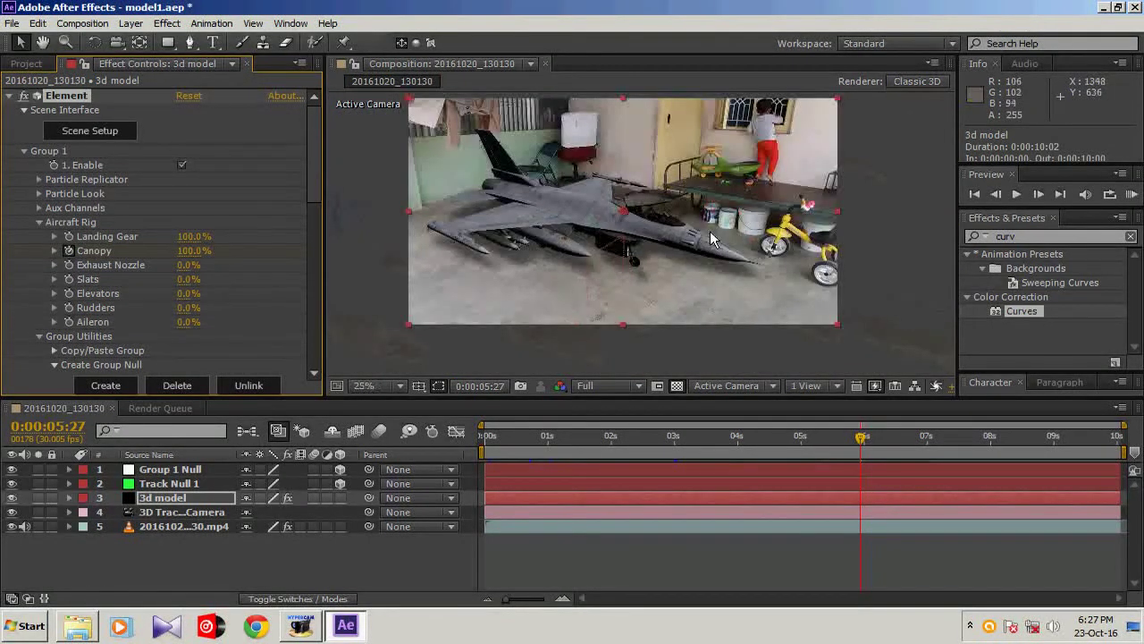
pyautogui.moveTo(860, 438); pyautogui.dragTo(494, 449)
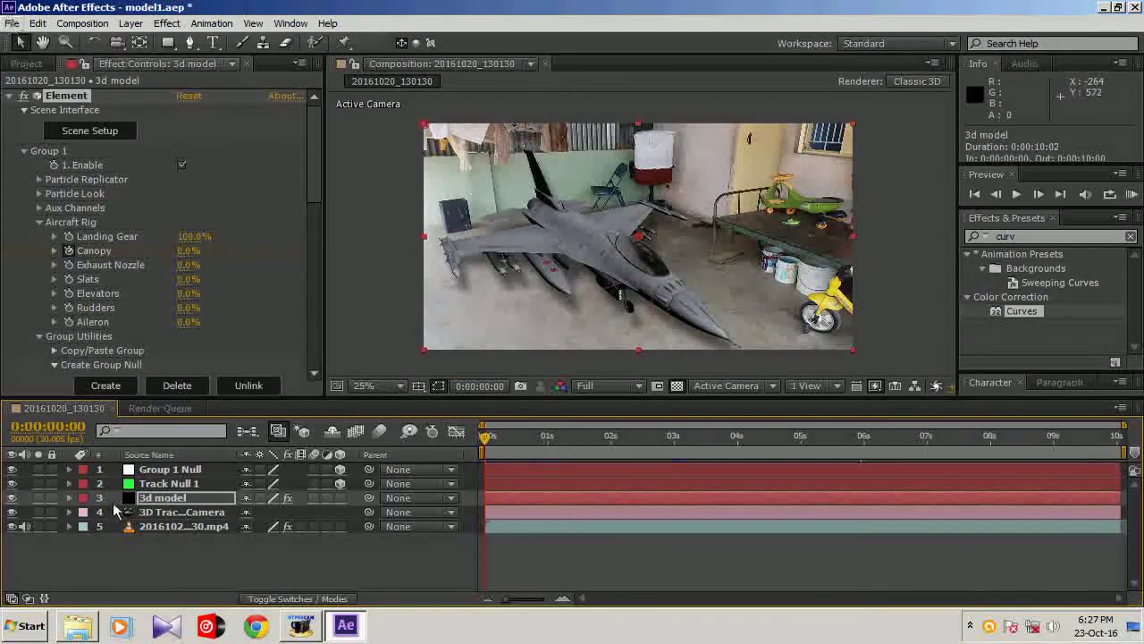
# Add the composition to the Render Queue with AVI output and default render settings
pyautogui.click(13, 23)
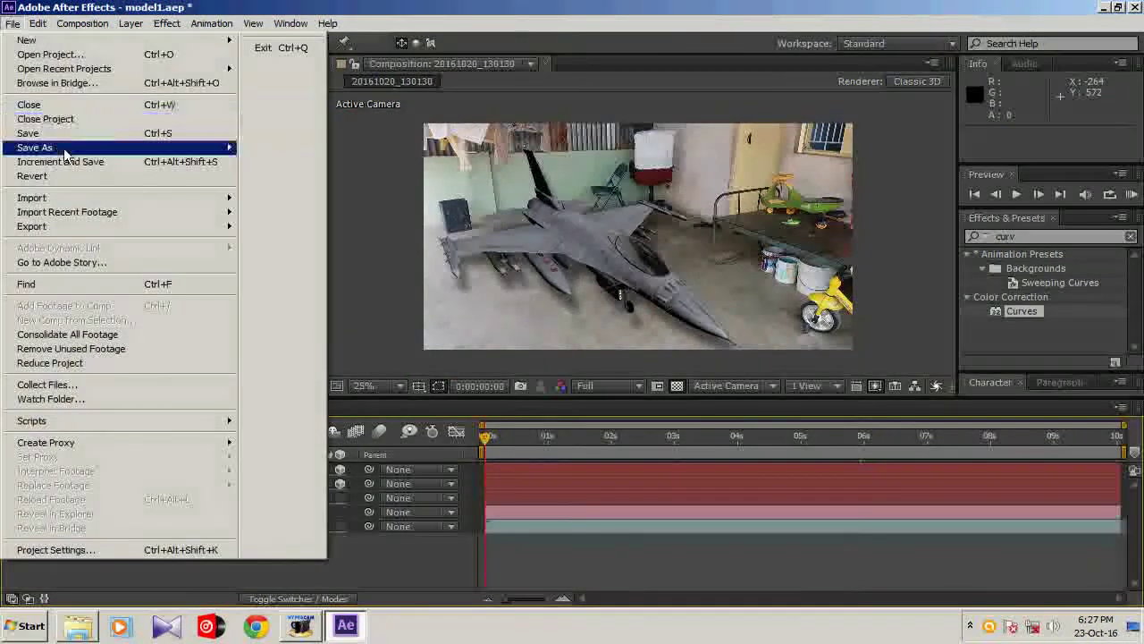
pyautogui.moveTo(54, 229)
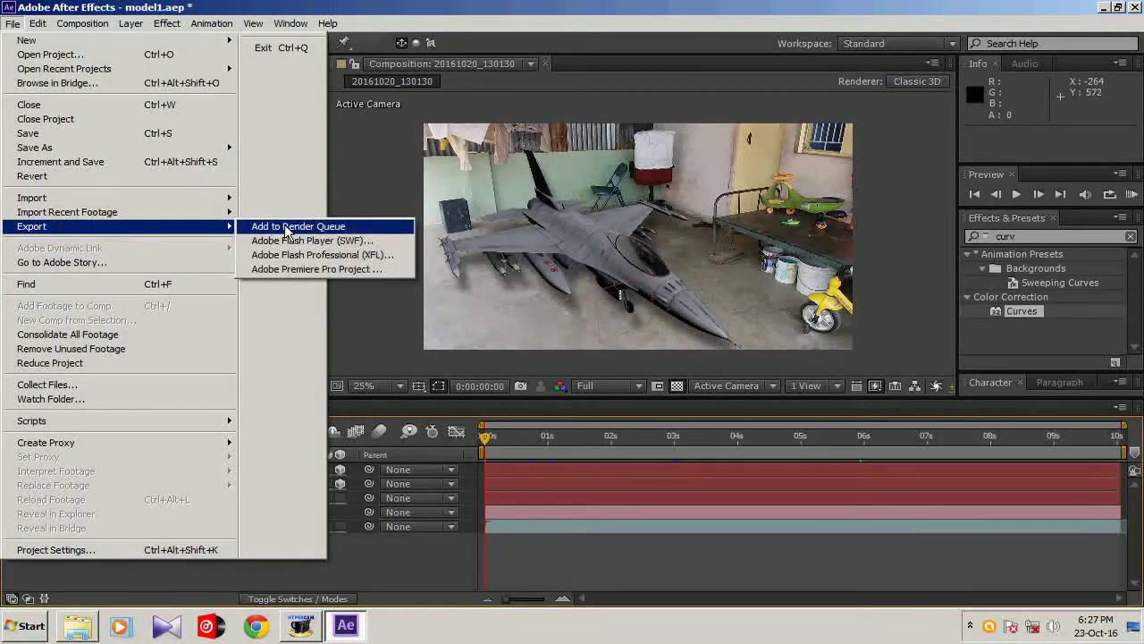
pyautogui.click(286, 231)
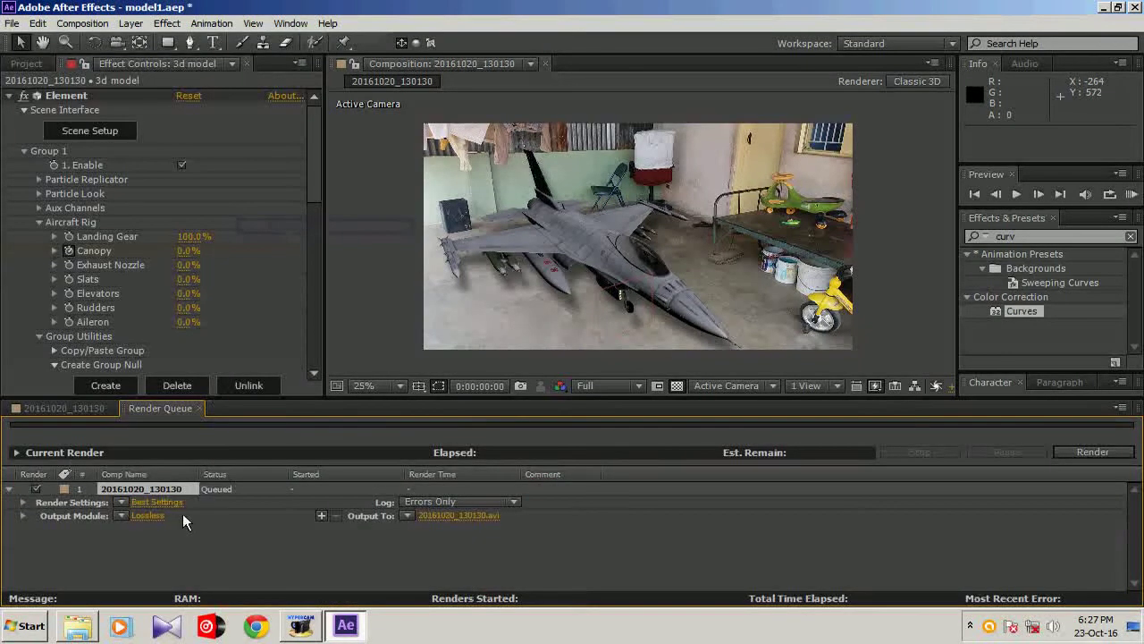
pyautogui.click(149, 516)
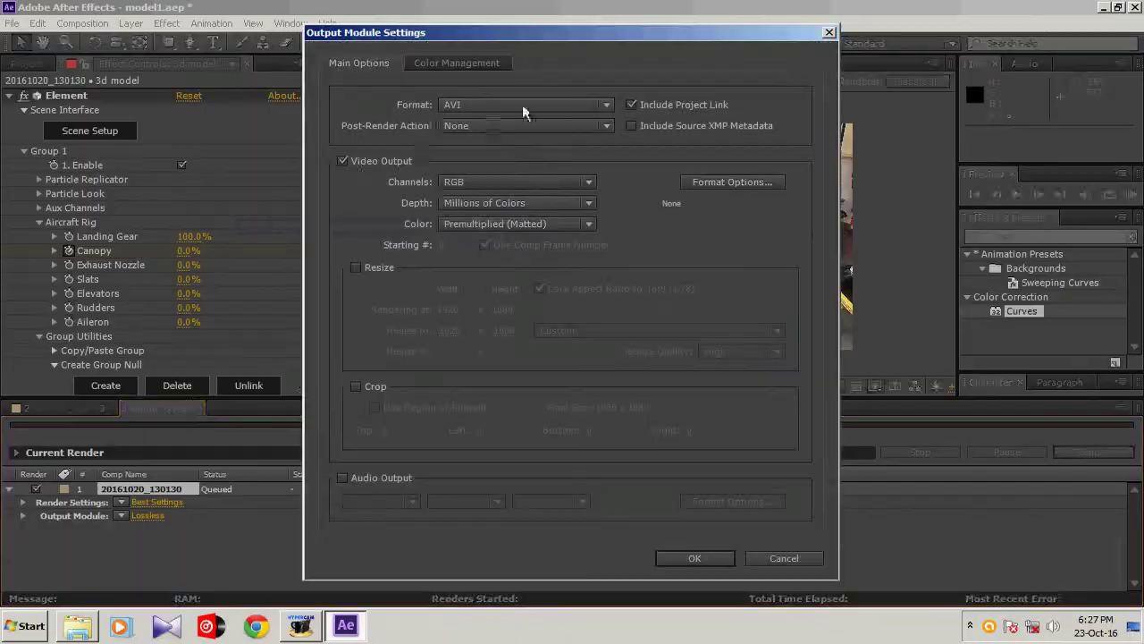
pyautogui.click(695, 558)
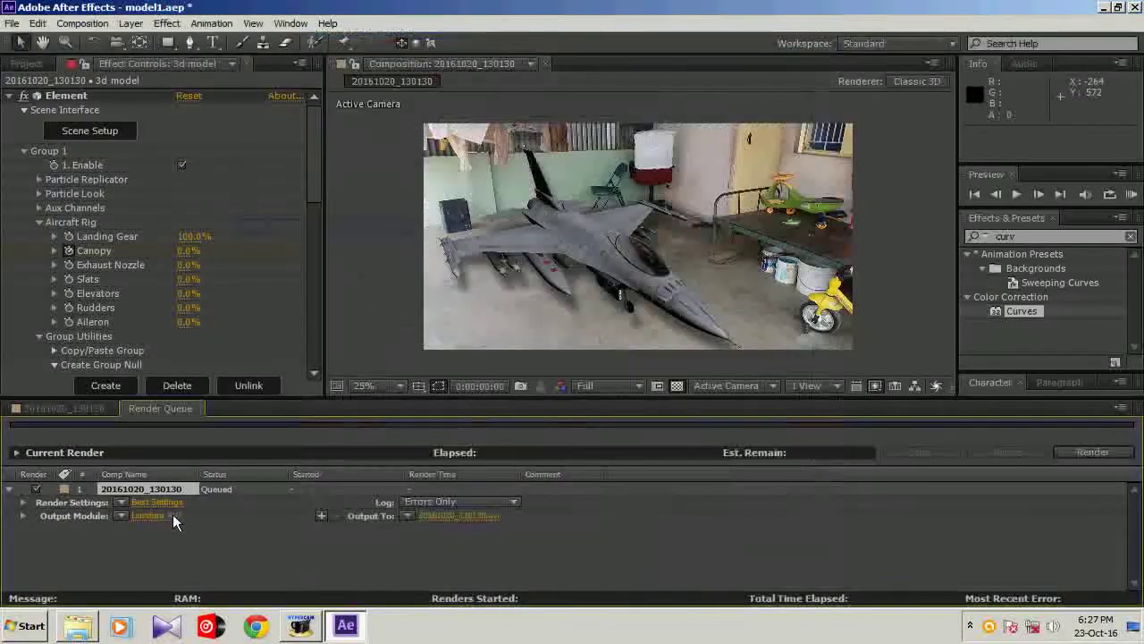
pyautogui.click(174, 502)
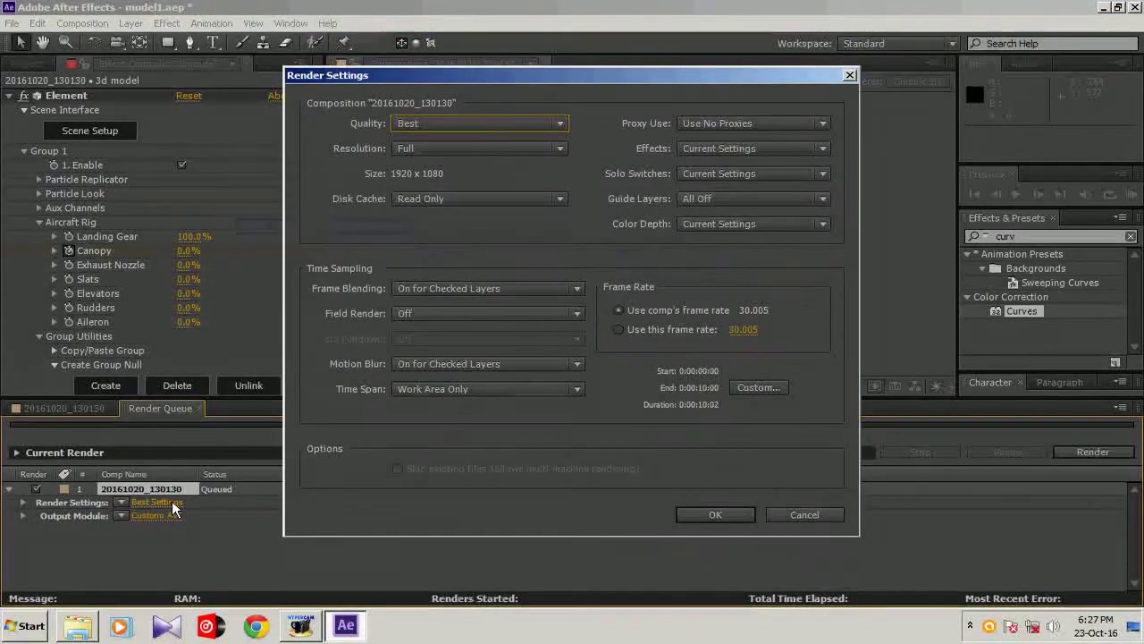
pyautogui.click(715, 515)
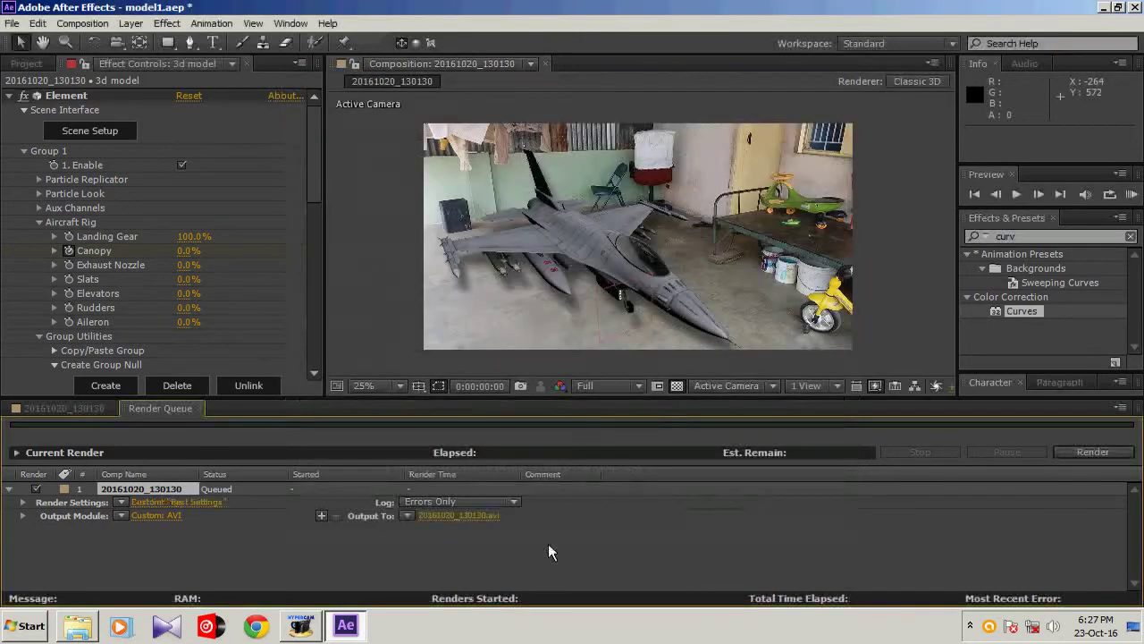
# Render the movie to 20161020_130130.avi on the Desktop
pyautogui.click(479, 523)
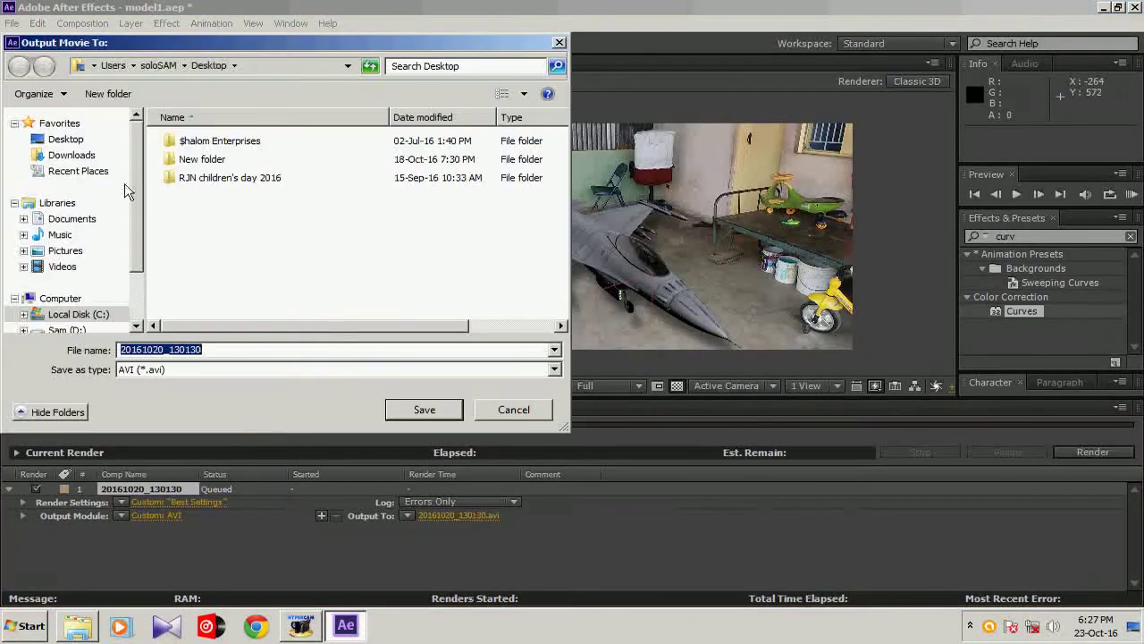
pyautogui.click(65, 141)
pyautogui.click(439, 407)
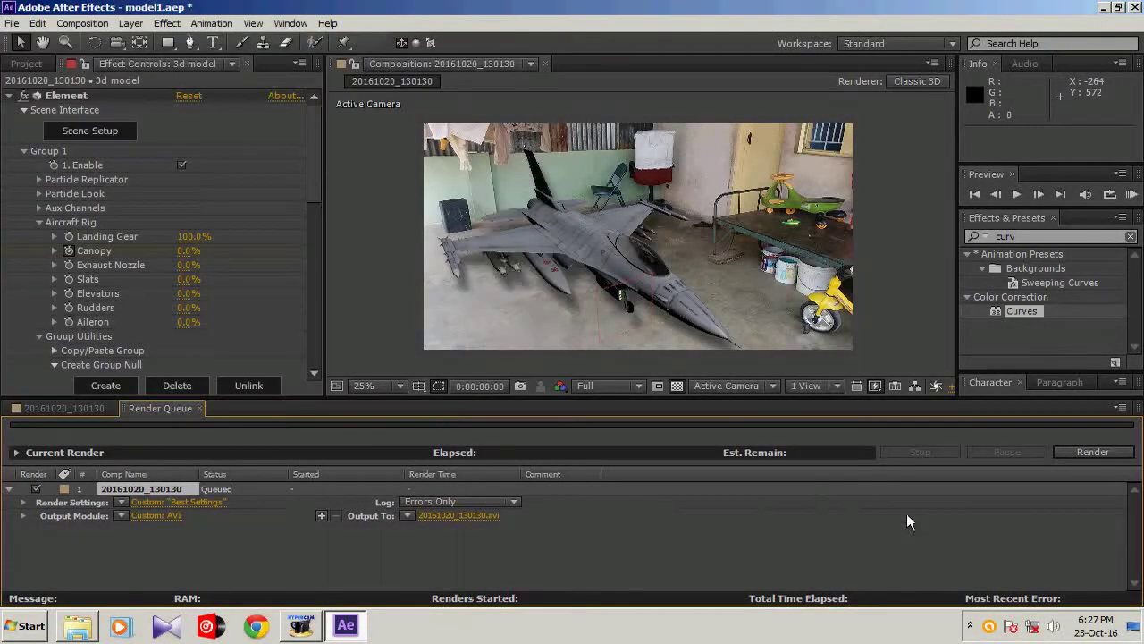
pyautogui.click(1093, 452)
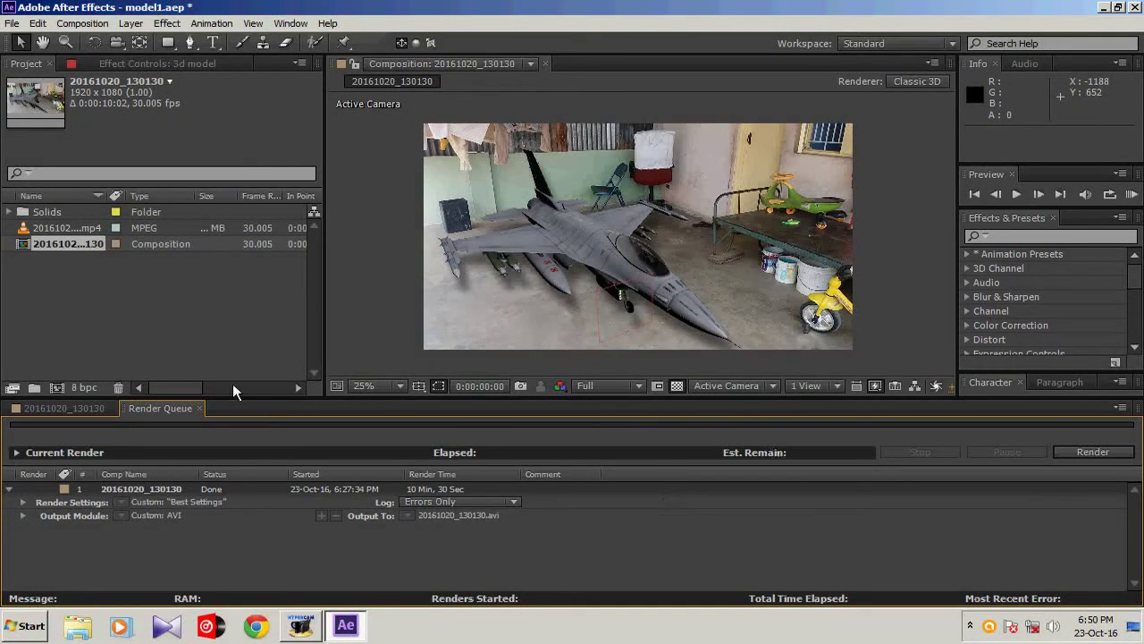
pyautogui.click(198, 407)
# Save the project as model1.aep with File > Save
pyautogui.click(39, 23)
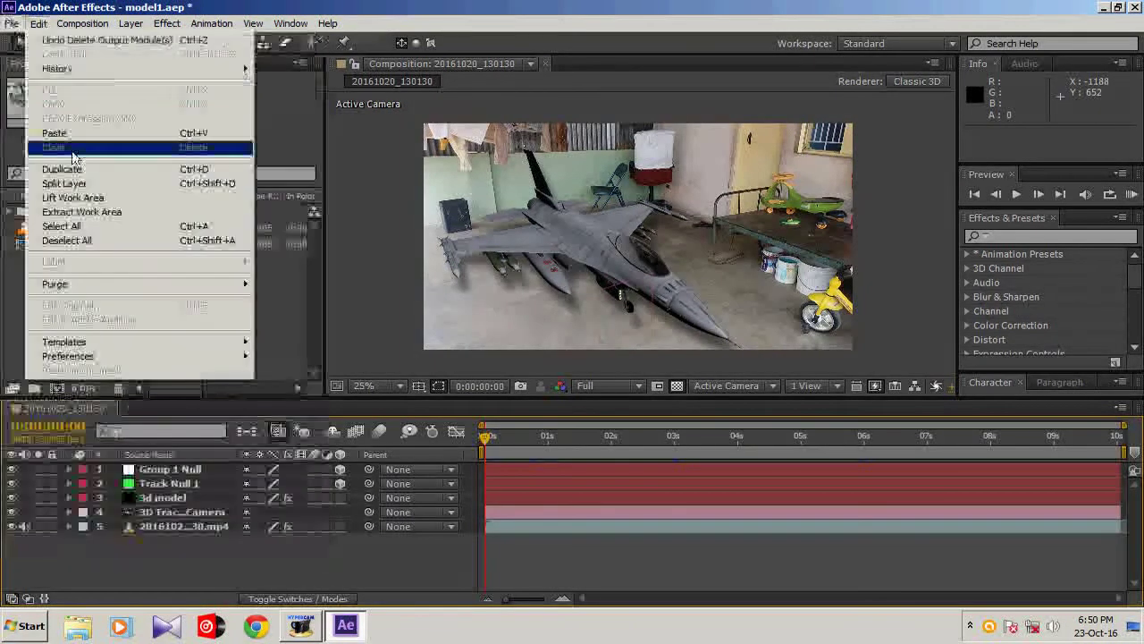
pyautogui.moveTo(12, 24)
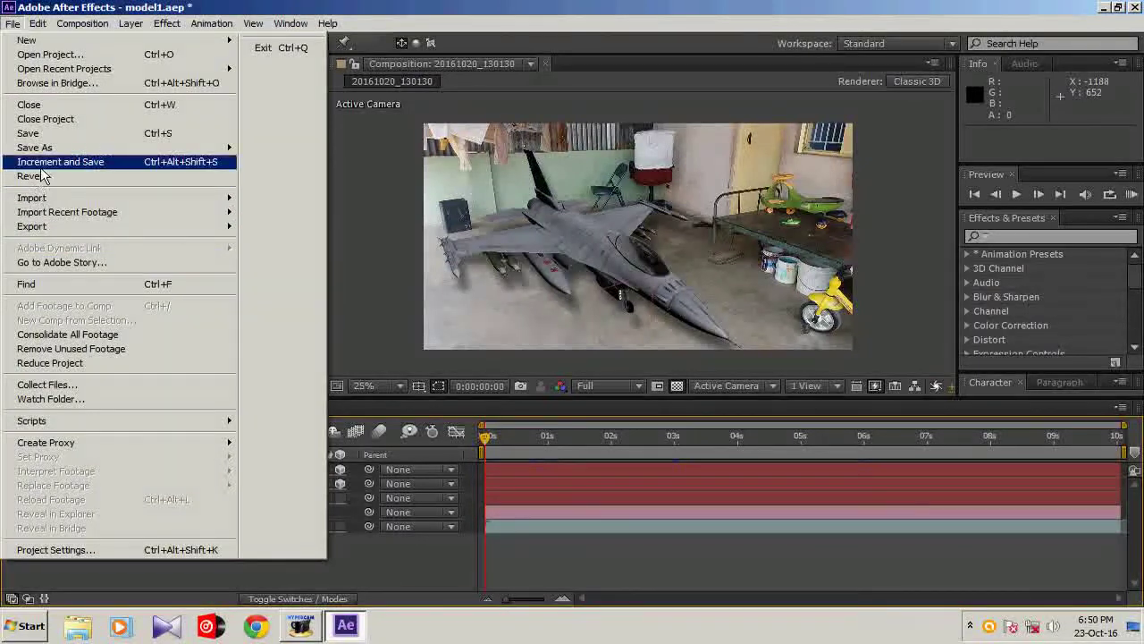
pyautogui.click(36, 133)
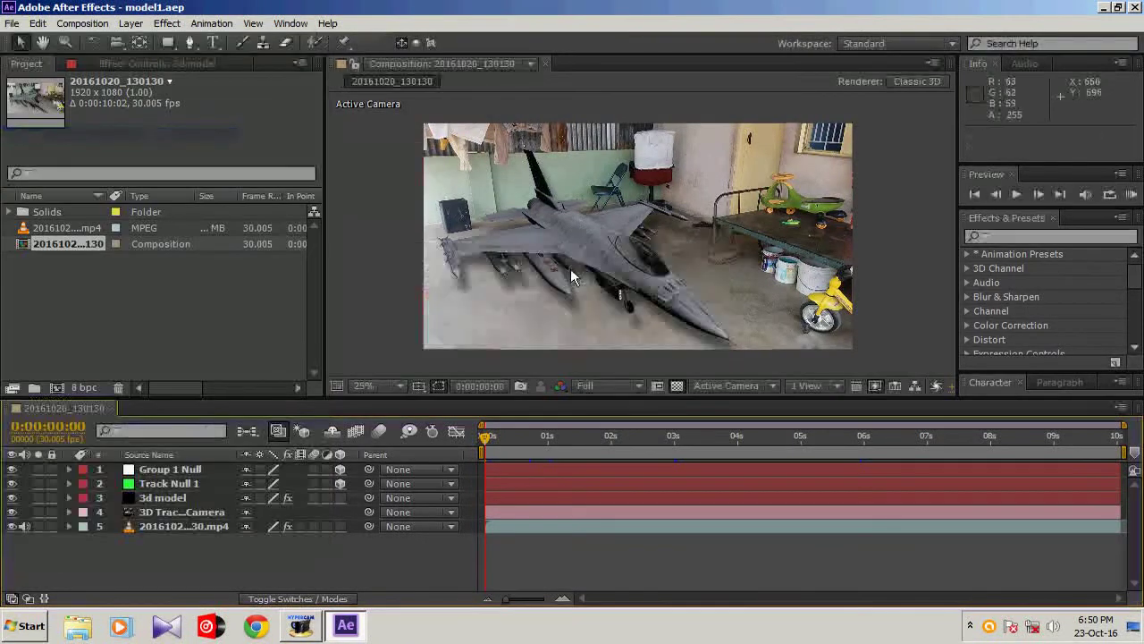
# Quit After Effects, refresh the desktop until 20161020_130130.avi appears, and play it in VLC
pyautogui.click(1135, 7)
pyautogui.rightClick(516, 106)
pyautogui.click(538, 140)
pyautogui.rightClick(445, 151)
pyautogui.click(450, 187)
pyautogui.rightClick(442, 185)
pyautogui.click(464, 222)
pyautogui.doubleClick(96, 368)
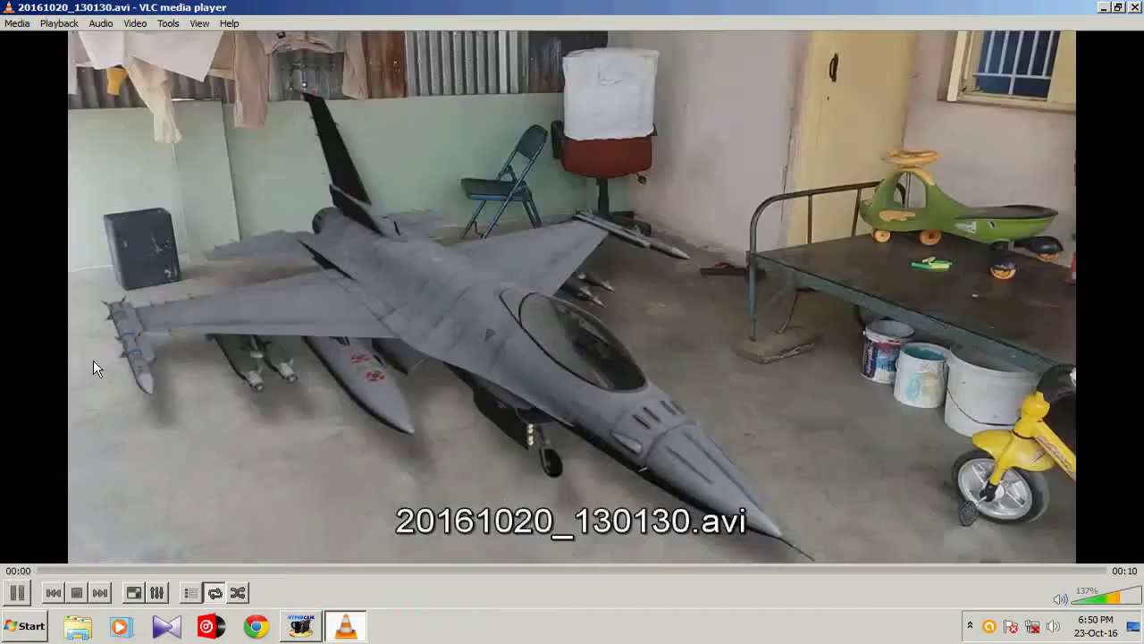